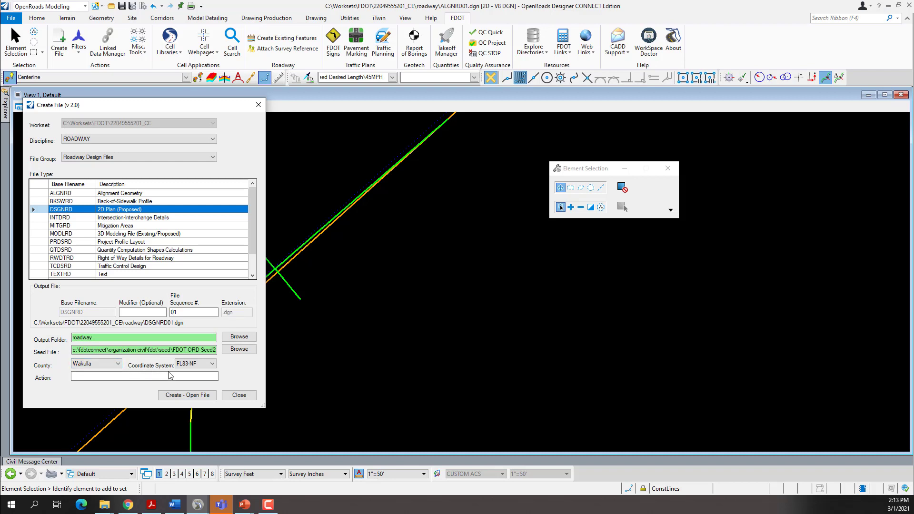
Create and open the DSGNRD01.dgn 2D Plan (Proposed) roadway design file, and dismiss the file creation dialog
{"action": "left_click", "coordinate": [187, 395]}
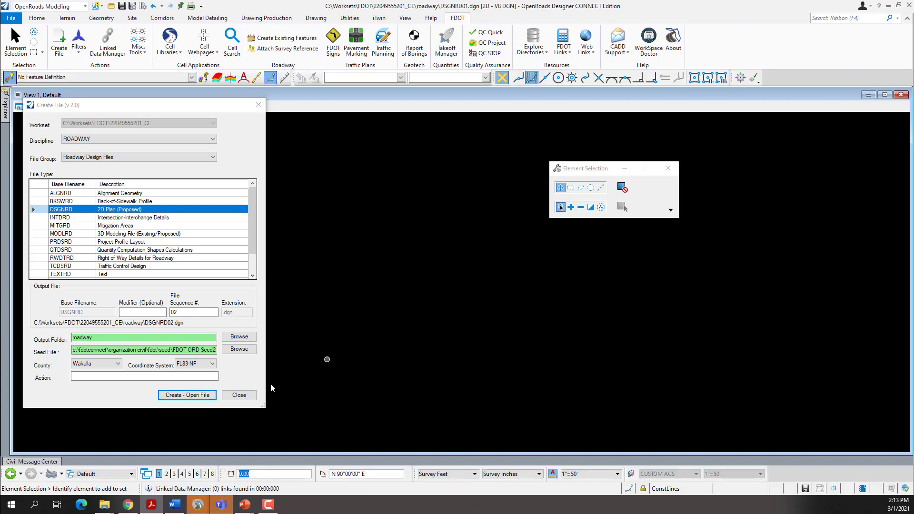
{"action": "left_click", "coordinate": [237, 396]}
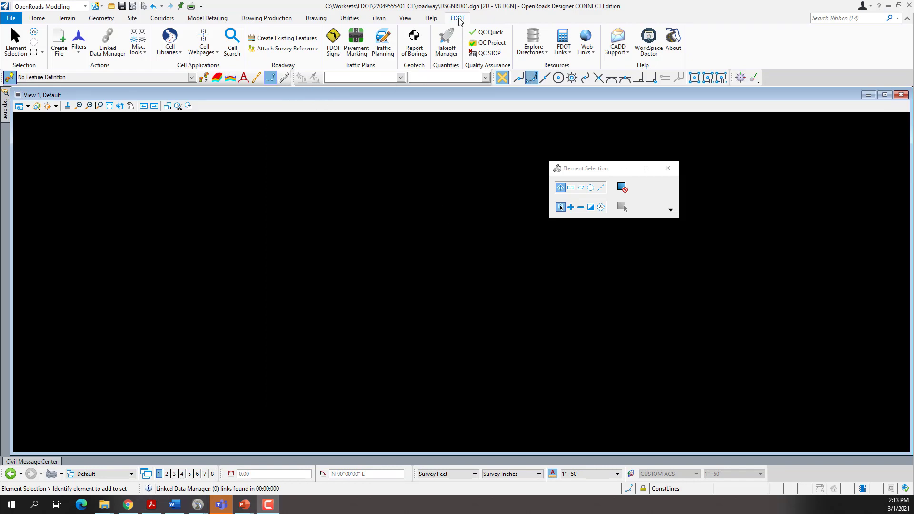
Attach the survey file SURVRD01.dgn as a survey reference to the new design file
{"action": "left_click", "coordinate": [281, 51]}
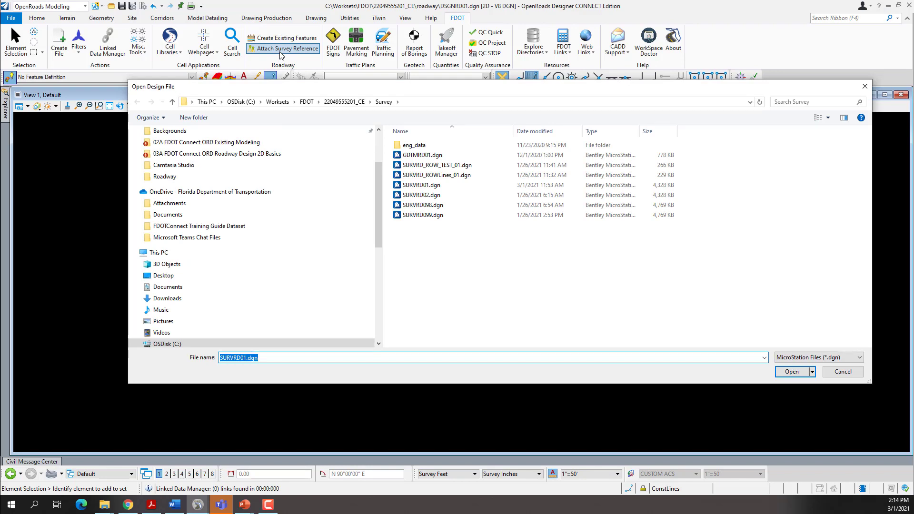
{"action": "left_click", "coordinate": [432, 189]}
{"action": "left_click", "coordinate": [784, 372]}
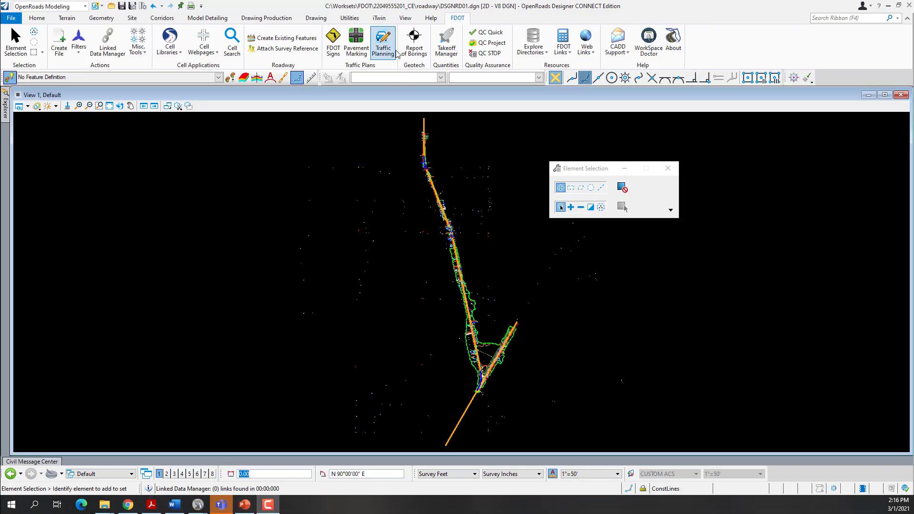
Detach the GDTM, UTEX and DREX references, keeping only the TOPO reference attached
{"action": "left_click", "coordinate": [36, 22]}
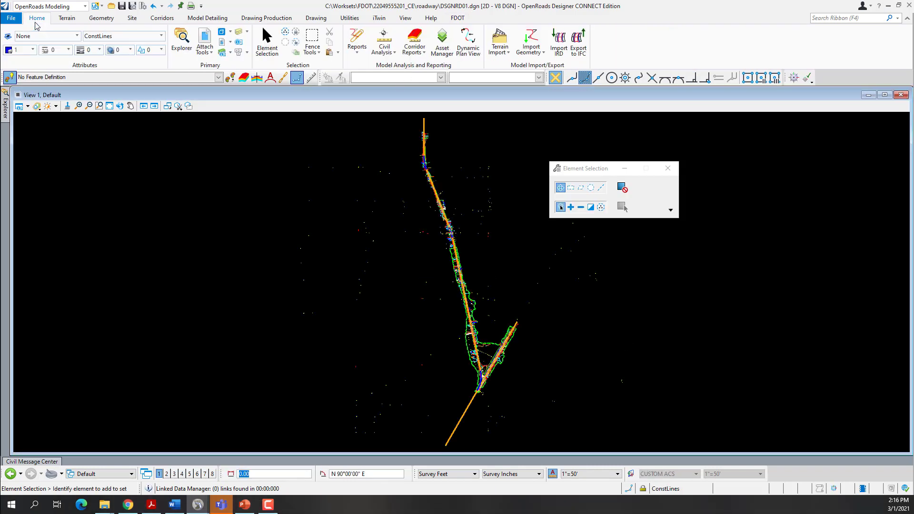
{"action": "left_click", "coordinate": [205, 38]}
{"action": "left_click_drag", "start_coordinate": [459, 148], "coordinate": [488, 148]}
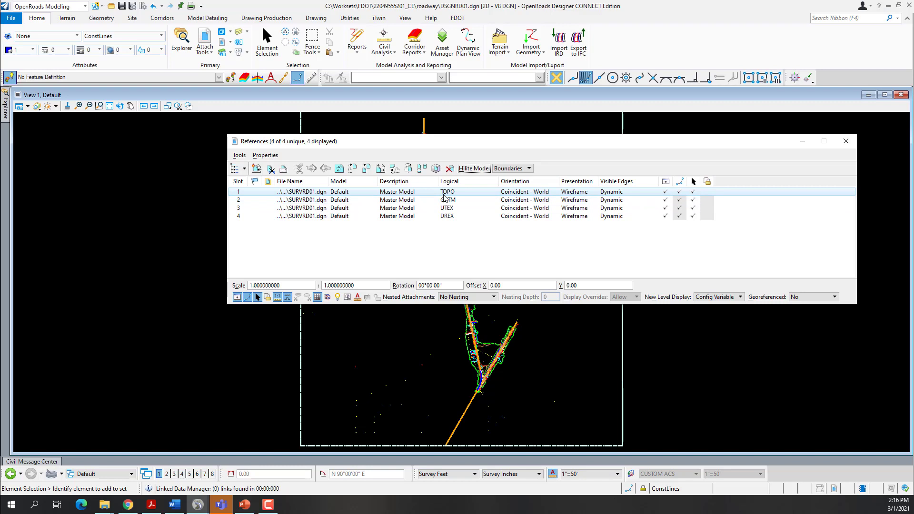
{"action": "left_click", "coordinate": [338, 202]}
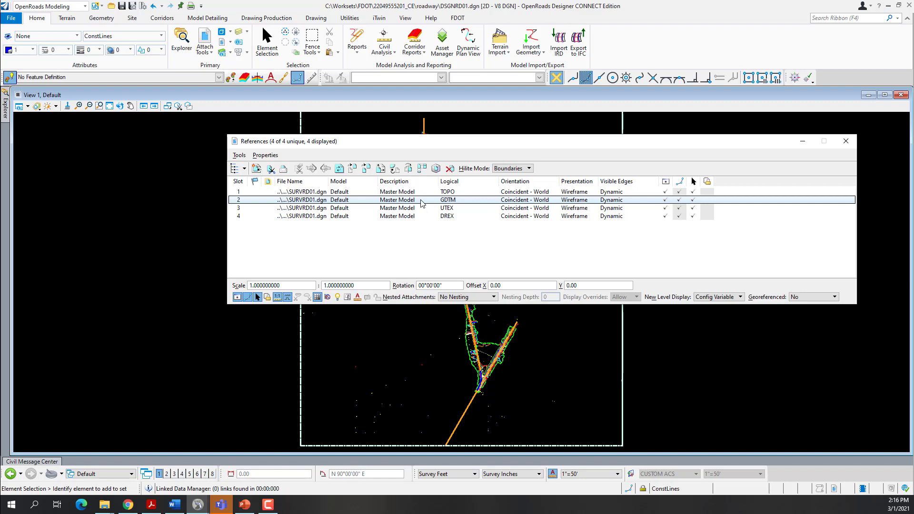
{"action": "left_click_drag", "start_coordinate": [422, 204], "coordinate": [399, 219]}
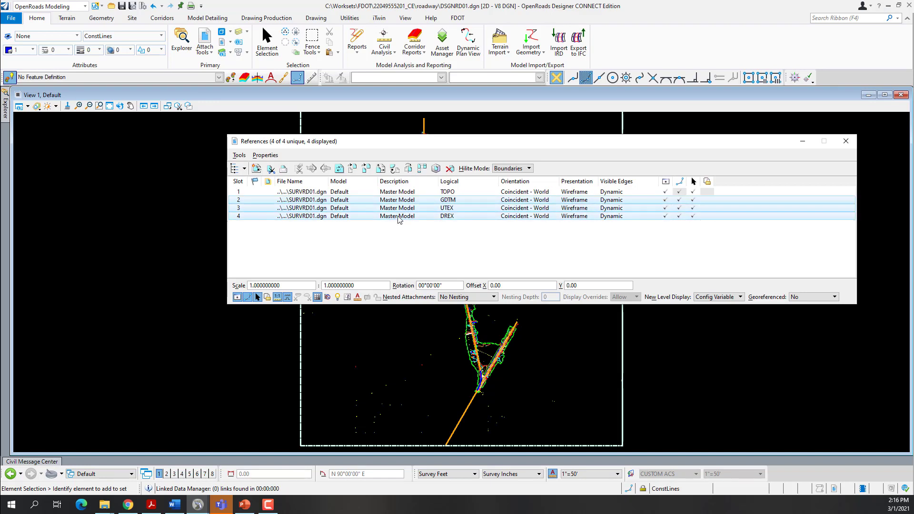
{"action": "right_click", "coordinate": [399, 220]}
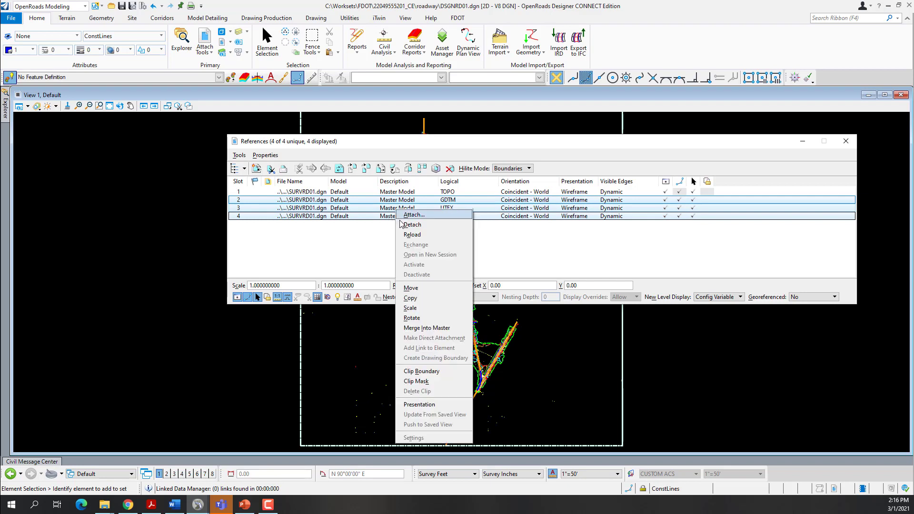
{"action": "left_click", "coordinate": [412, 224]}
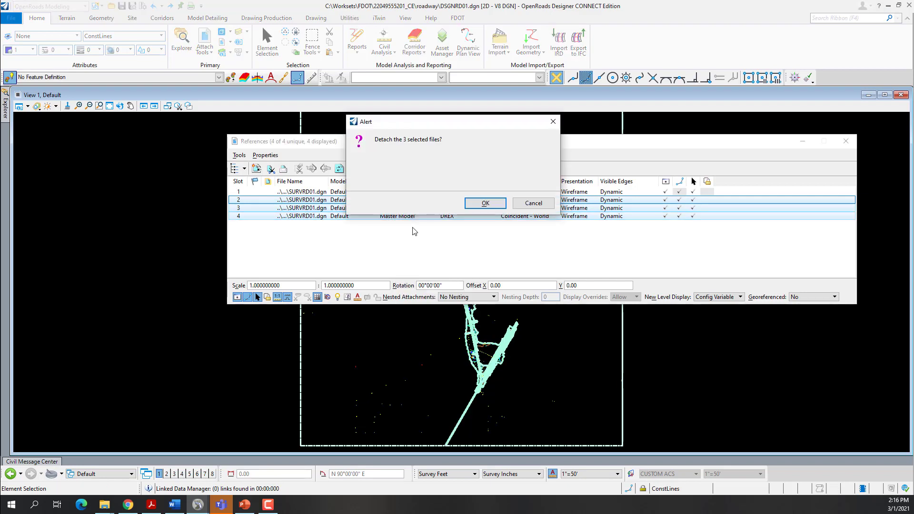
{"action": "left_click", "coordinate": [485, 204]}
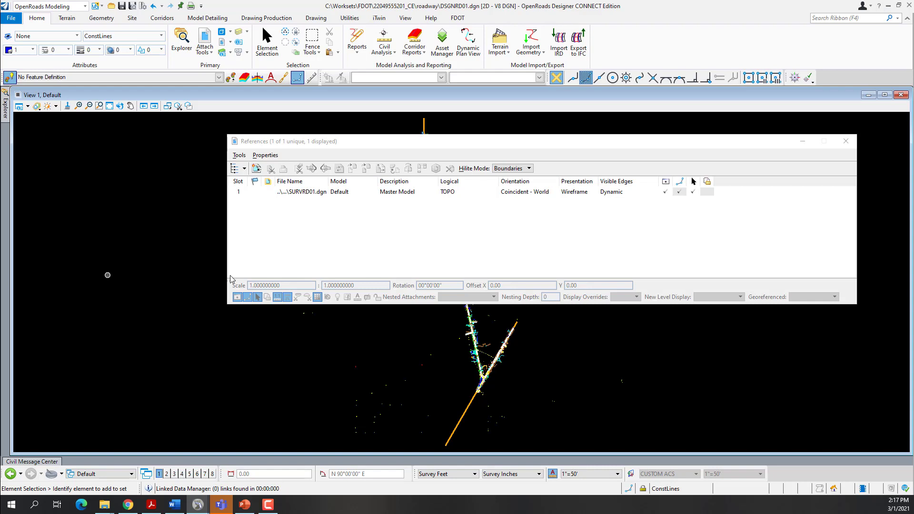
{"action": "left_click", "coordinate": [844, 145]}
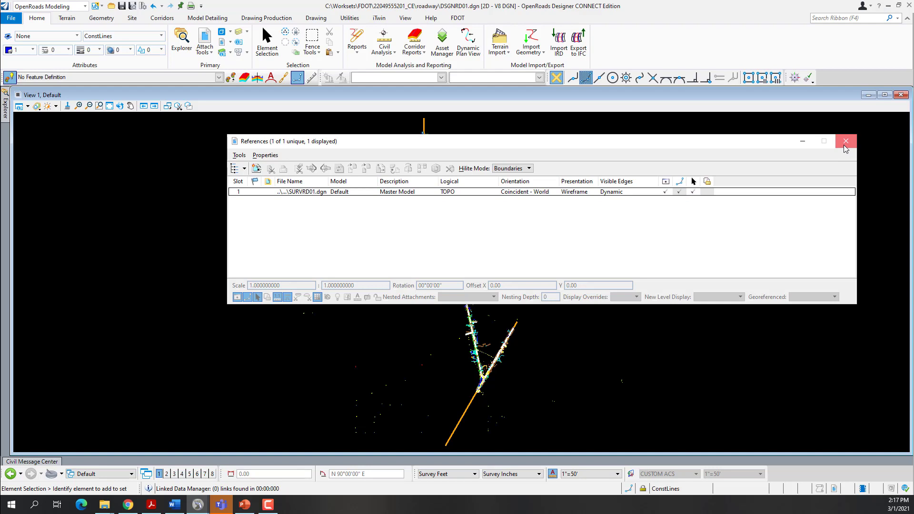
Copy the TOPO reference's PavtAsphalt_ep level into the design file with Copy Reference Levels, with Turn Global Display Off enabled
{"action": "left_click", "coordinate": [455, 20]}
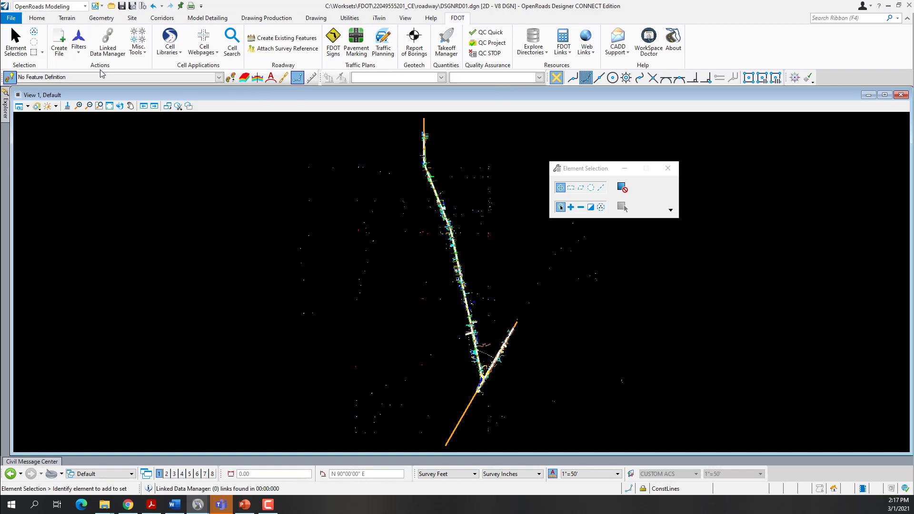
{"action": "left_click", "coordinate": [143, 53]}
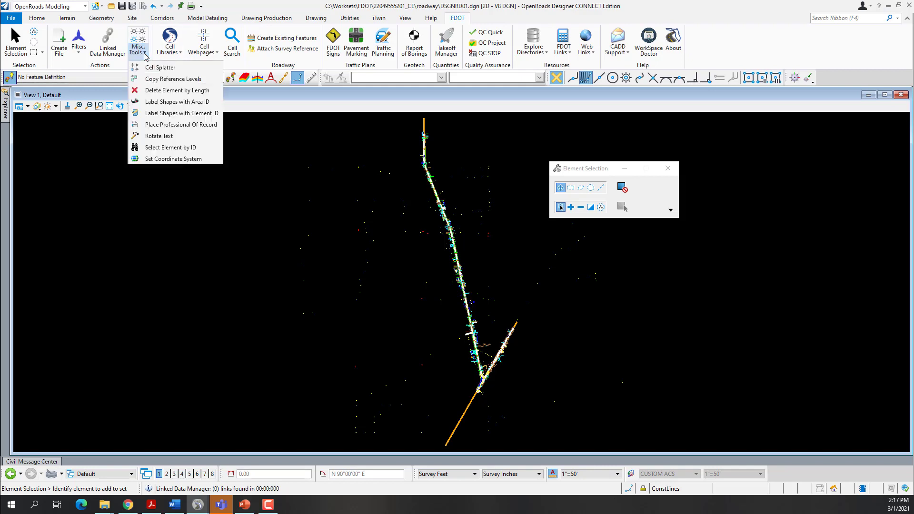
{"action": "left_click", "coordinate": [158, 79]}
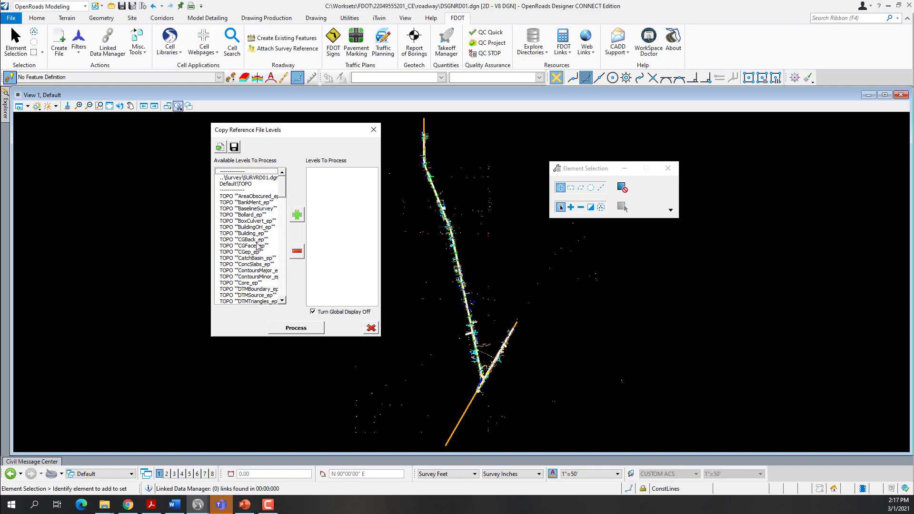
{"action": "left_click_drag", "start_coordinate": [284, 193], "coordinate": [286, 250]}
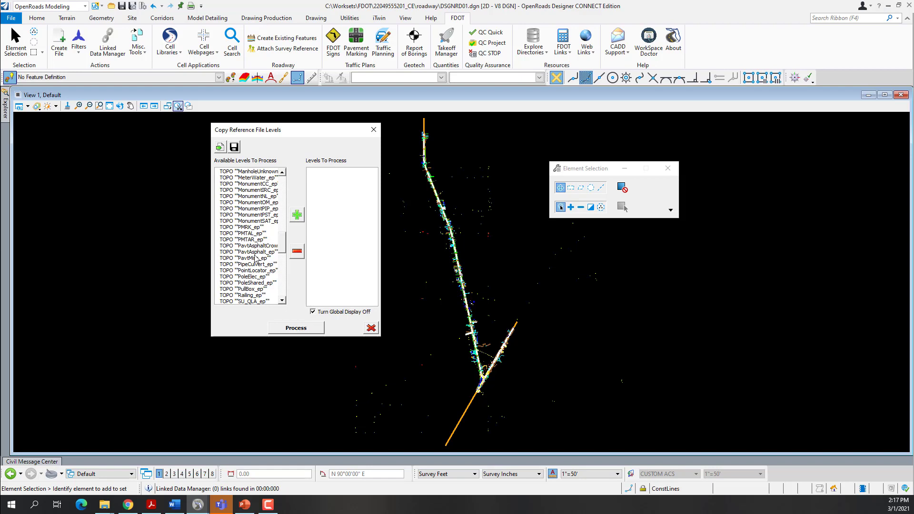
{"action": "left_click", "coordinate": [255, 259]}
{"action": "left_click", "coordinate": [255, 252]}
{"action": "left_click", "coordinate": [256, 258]}
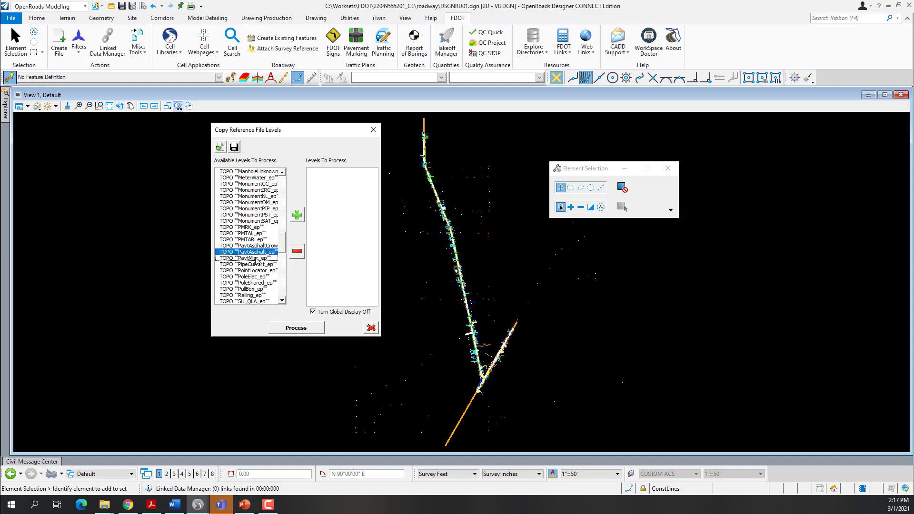
{"action": "left_click", "coordinate": [298, 216]}
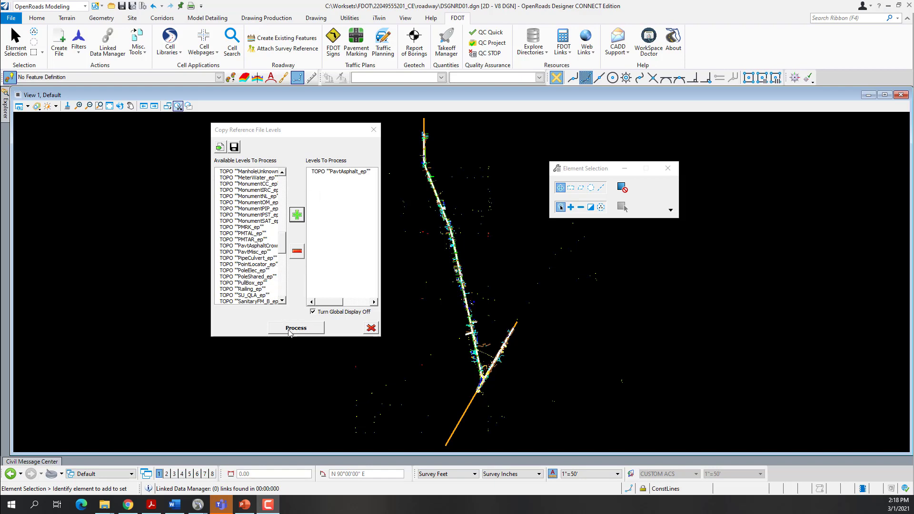
{"action": "left_click", "coordinate": [304, 330]}
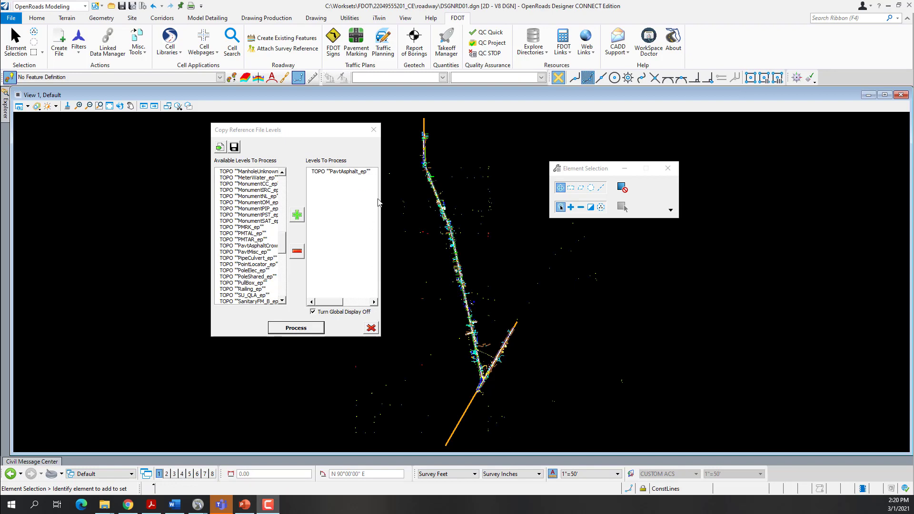
{"action": "left_click", "coordinate": [374, 331]}
Hide the TOPO reference, examine the copied asphalt pavement lines along the road, and turn the reference's display back on
{"action": "scroll", "coordinate": [490, 376], "scroll_direction": "up", "scroll_amount": 2}
{"action": "scroll", "coordinate": [421, 412], "scroll_direction": "up", "scroll_amount": 2}
{"action": "scroll", "coordinate": [421, 413], "scroll_direction": "up", "scroll_amount": 4}
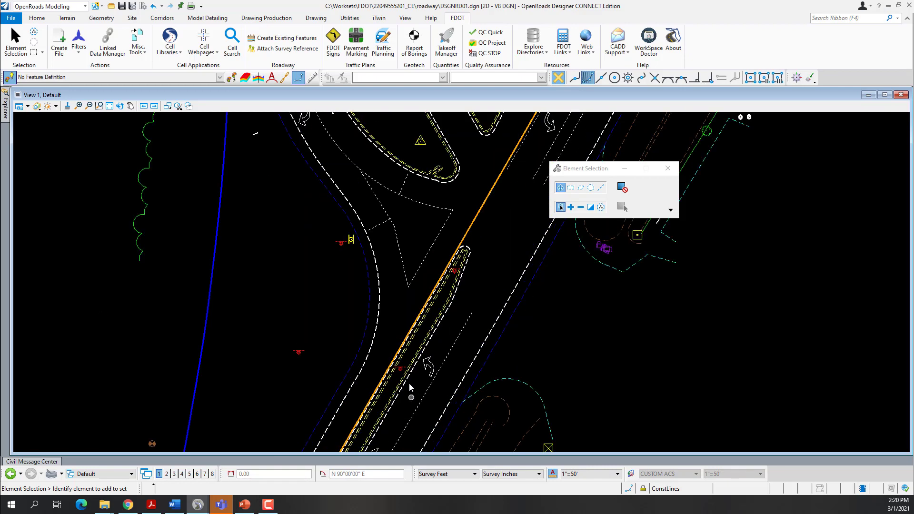
{"action": "left_click", "coordinate": [34, 19]}
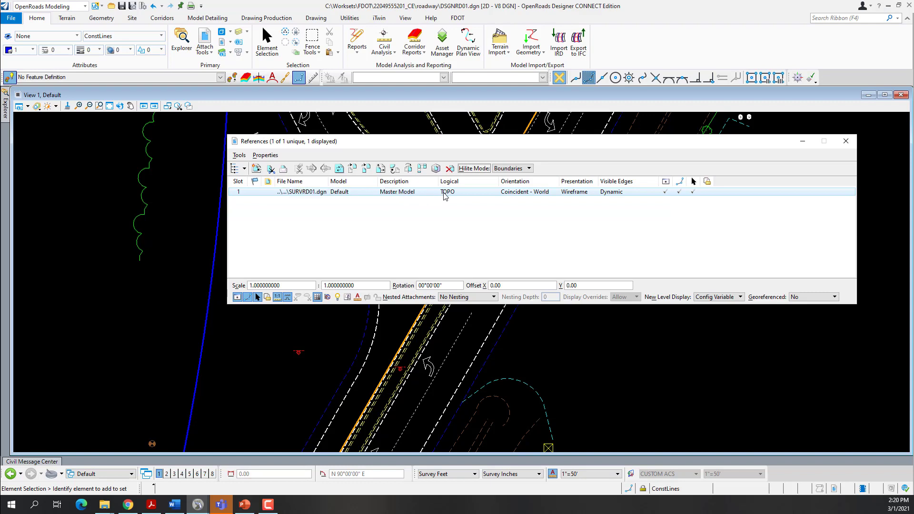
{"action": "left_click", "coordinate": [236, 298]}
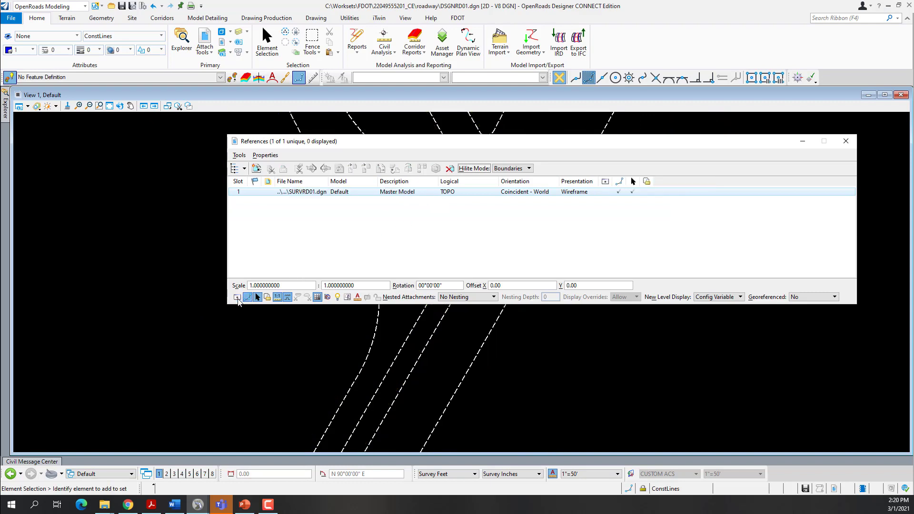
{"action": "left_click", "coordinate": [846, 141]}
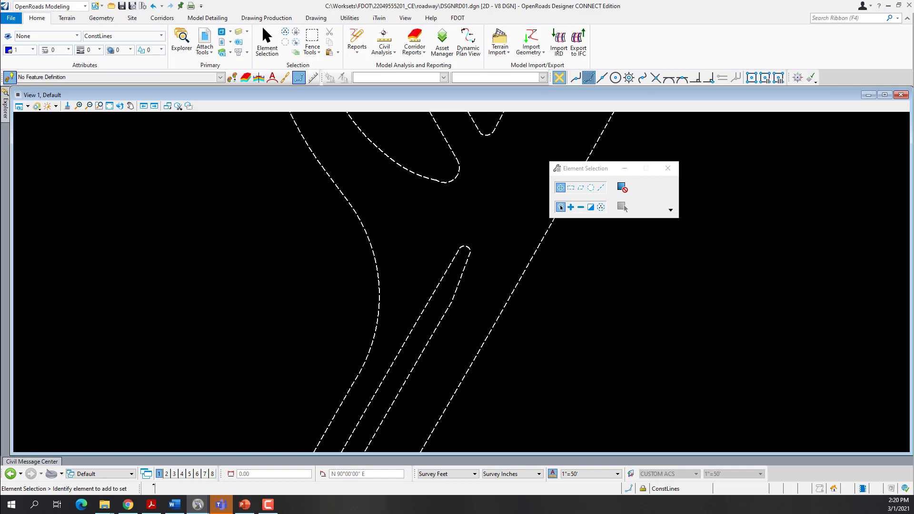
{"action": "scroll", "coordinate": [186, 421], "scroll_direction": "down", "scroll_amount": 3}
{"action": "scroll", "coordinate": [188, 433], "scroll_direction": "up", "scroll_amount": 3}
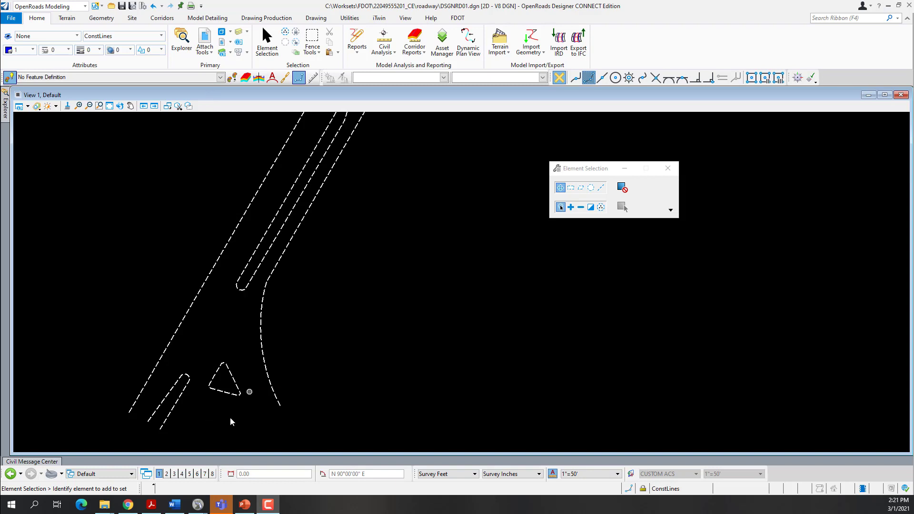
{"action": "left_click", "coordinate": [204, 42]}
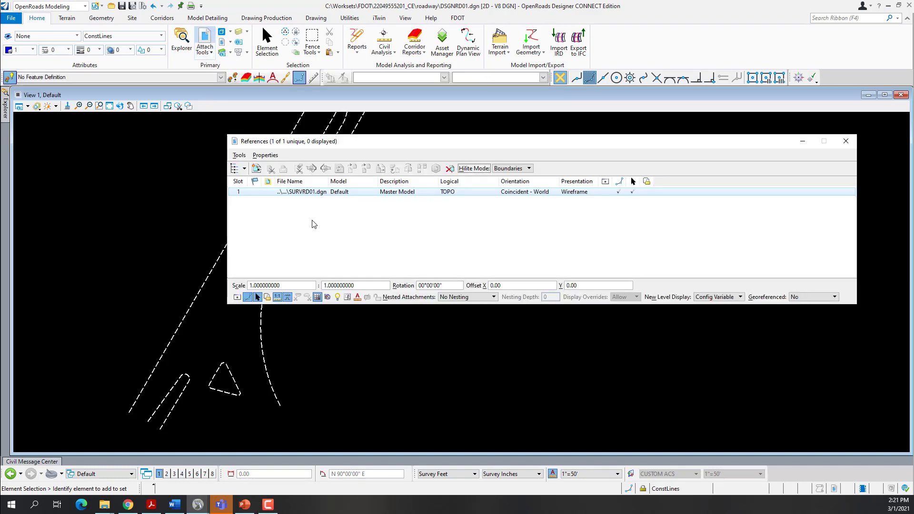
{"action": "left_click", "coordinate": [236, 298]}
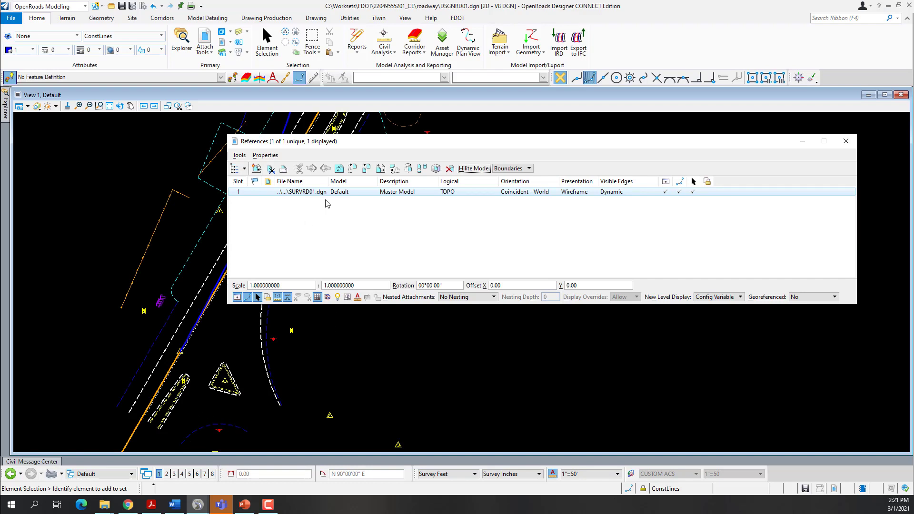
Turn on the global display of the TOPO reference's PavtAsphalt_ep level
{"action": "left_click", "coordinate": [271, 158]}
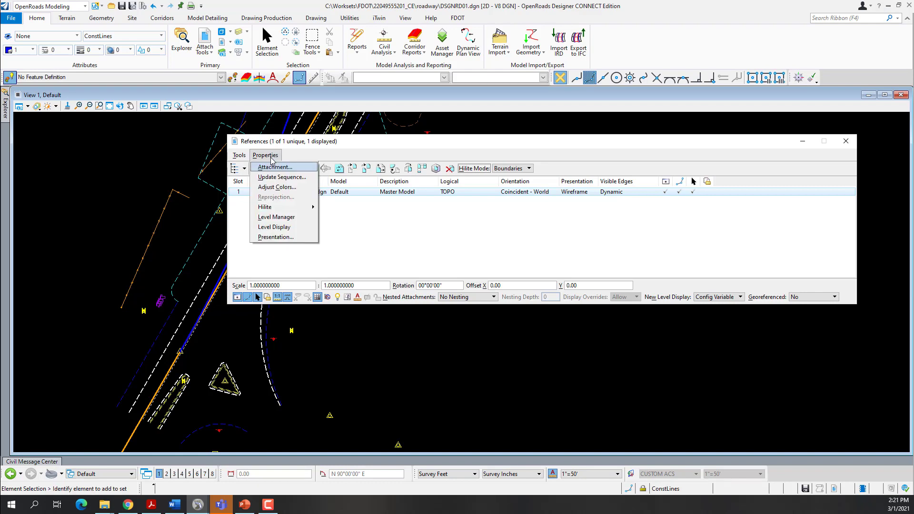
{"action": "left_click", "coordinate": [274, 228]}
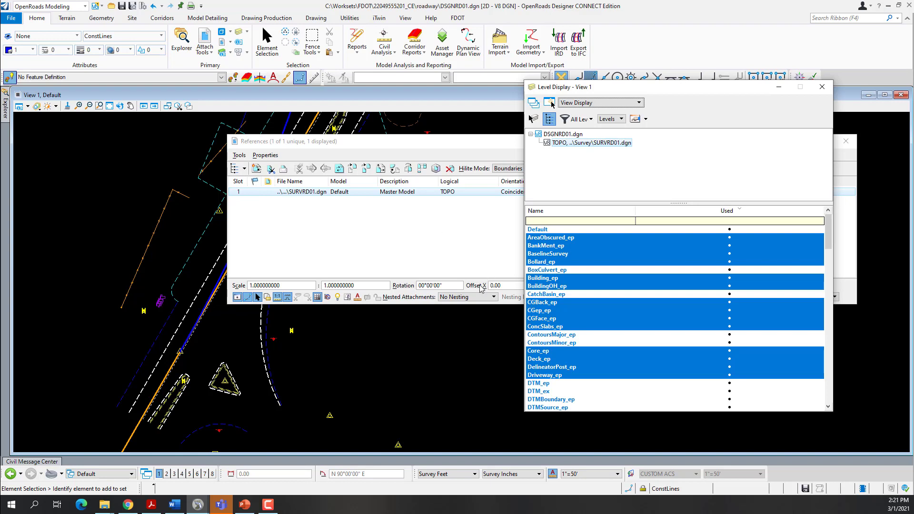
{"action": "scroll", "coordinate": [550, 312], "scroll_direction": "down", "scroll_amount": 15}
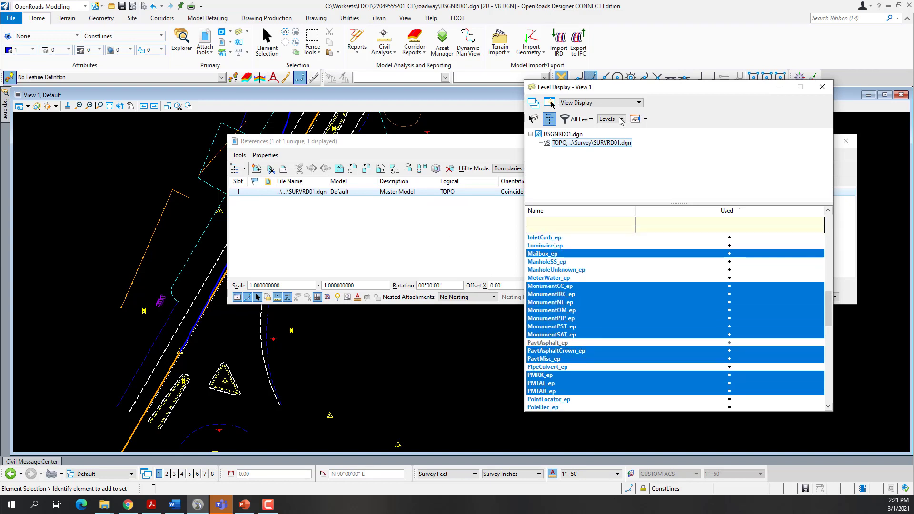
{"action": "scroll", "coordinate": [551, 314], "scroll_direction": "up", "scroll_amount": 6}
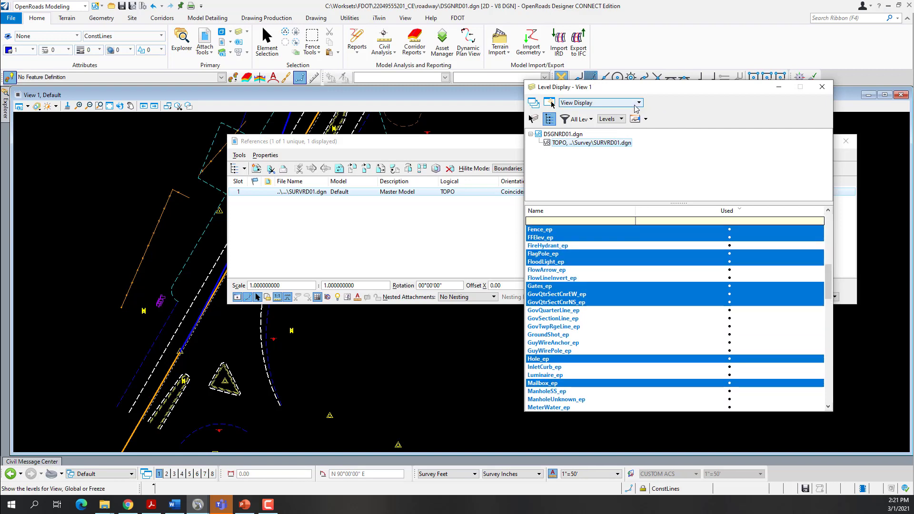
{"action": "left_click", "coordinate": [639, 103]}
{"action": "left_click", "coordinate": [601, 111]}
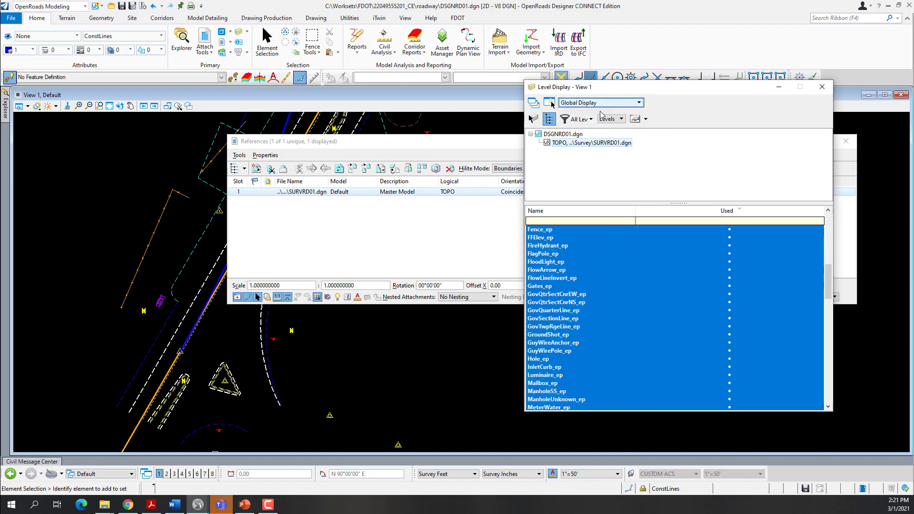
{"action": "scroll", "coordinate": [607, 336], "scroll_direction": "down", "scroll_amount": 6}
{"action": "scroll", "coordinate": [608, 335], "scroll_direction": "down", "scroll_amount": 1}
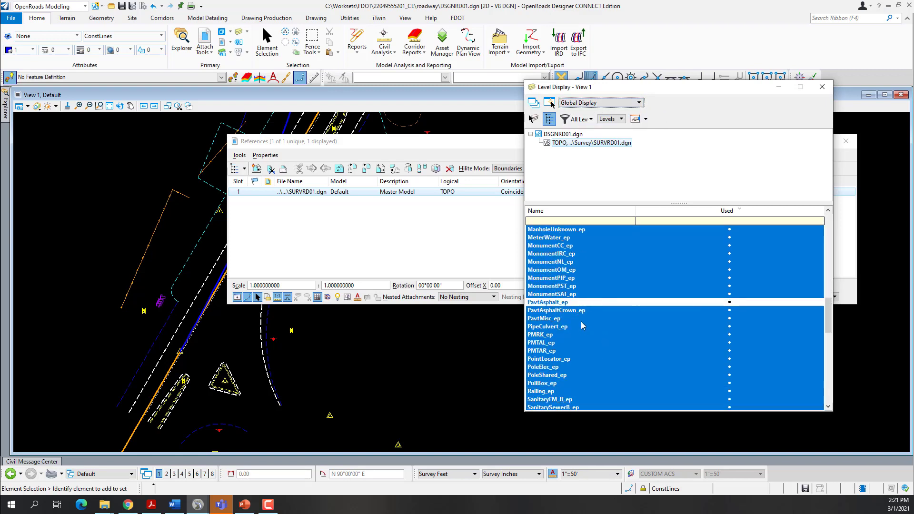
{"action": "left_click", "coordinate": [572, 304]}
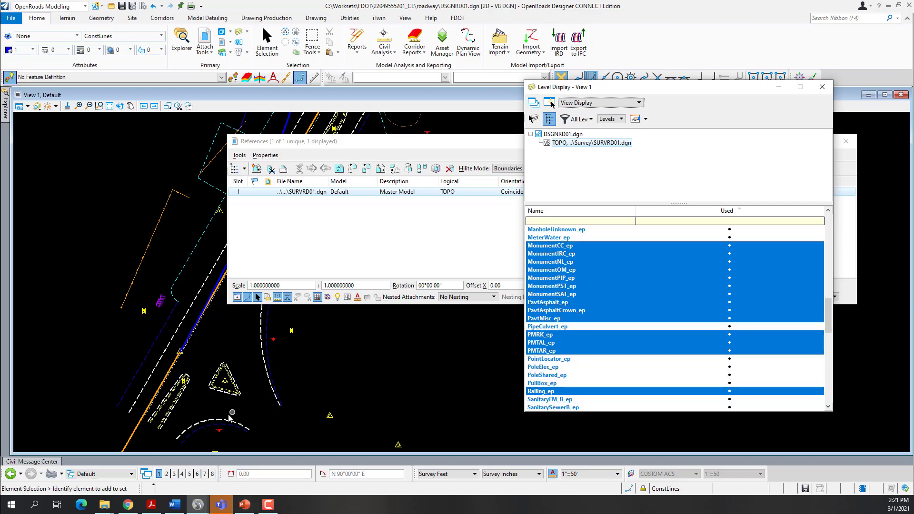
Try to copy the curved TOPO pavement edge at the south end of the intersection with Copy Element
{"action": "mouse_move", "coordinate": [216, 422]}
{"action": "right_click", "coordinate": [213, 411]}
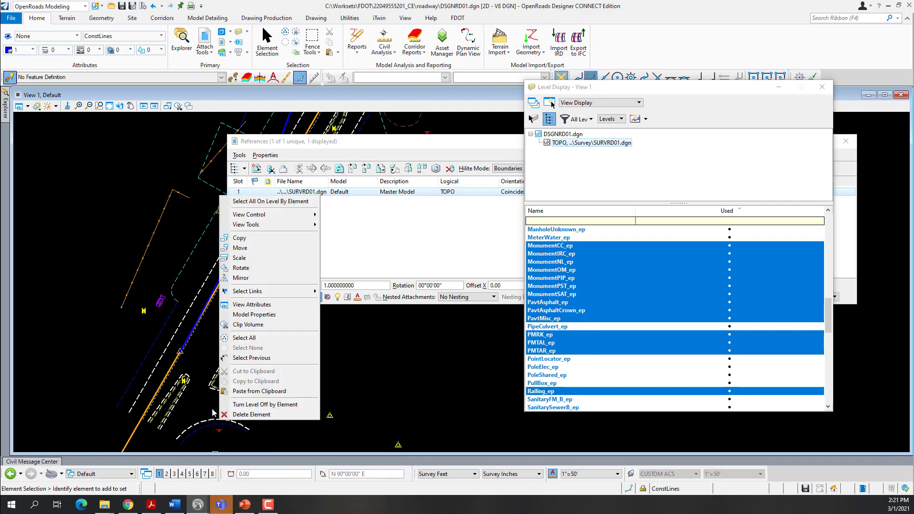
{"action": "left_click", "coordinate": [239, 237]}
{"action": "left_click", "coordinate": [179, 444]}
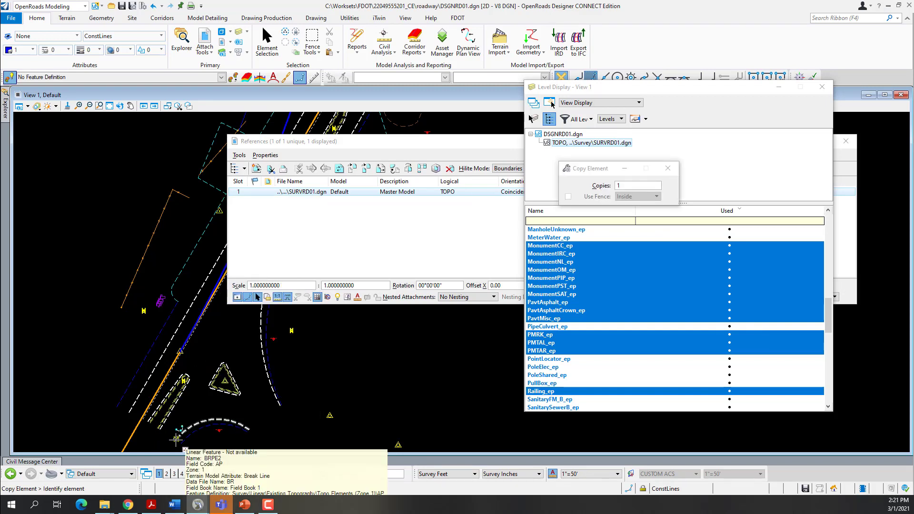
{"action": "left_click", "coordinate": [176, 439]}
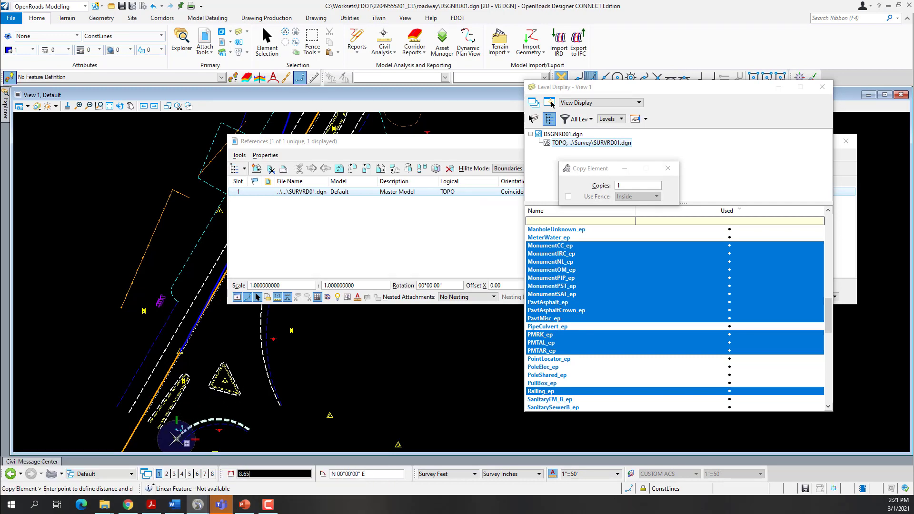
{"action": "right_click", "coordinate": [188, 413]}
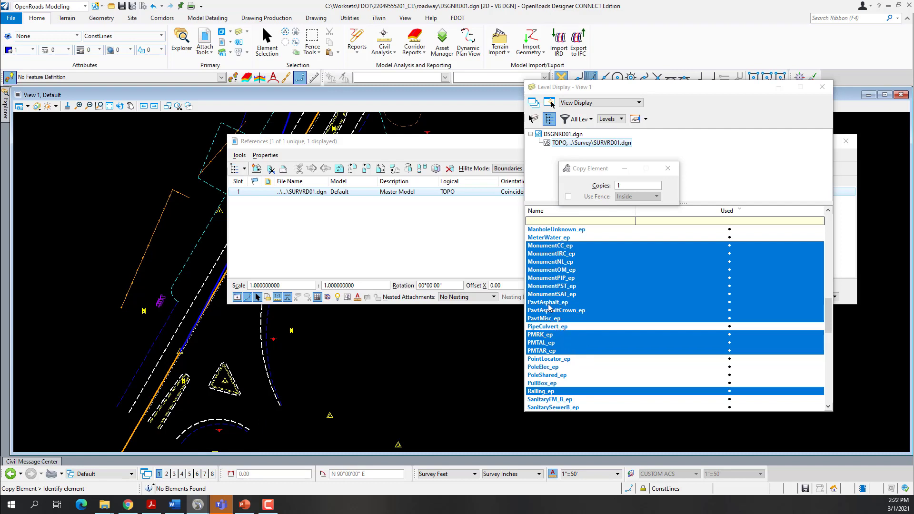
Turn off the TOPO reference's PavtAsphalt_ep level in the view, and hide the whole TOPO reference
{"action": "left_click", "coordinate": [549, 305]}
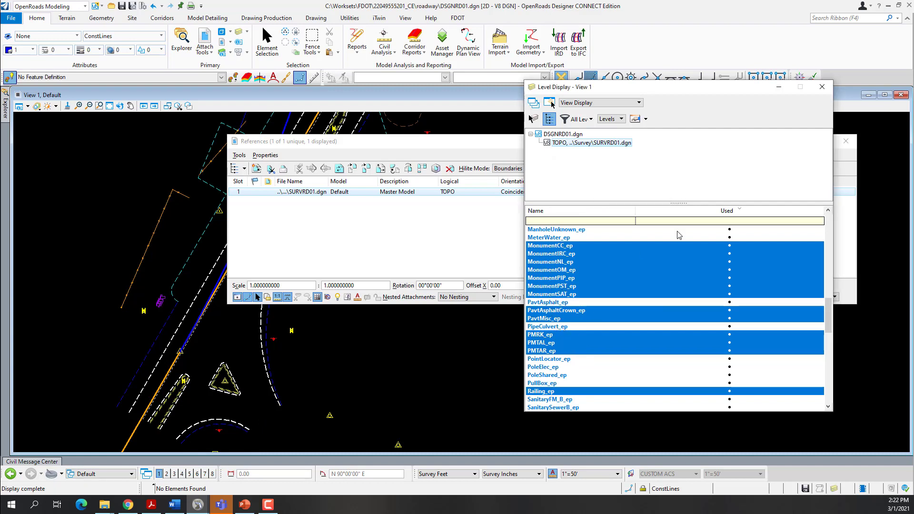
{"action": "left_click", "coordinate": [823, 86]}
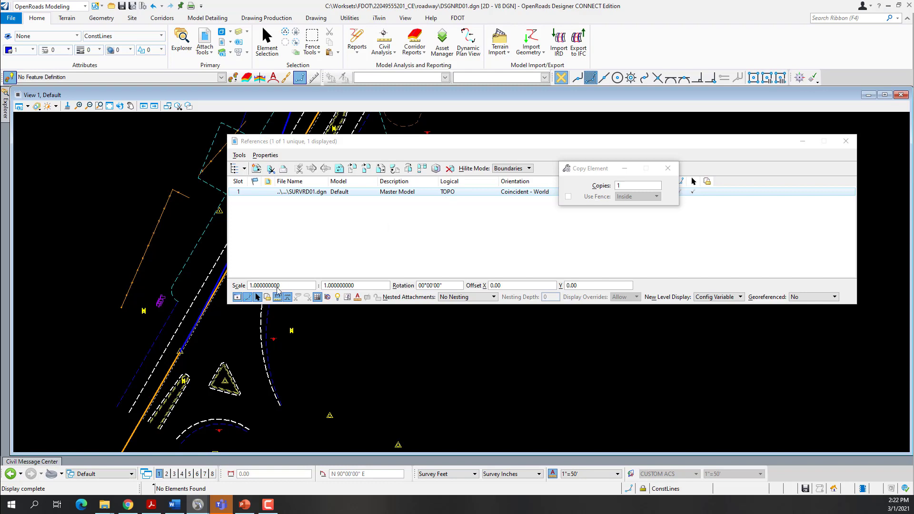
{"action": "left_click", "coordinate": [237, 298]}
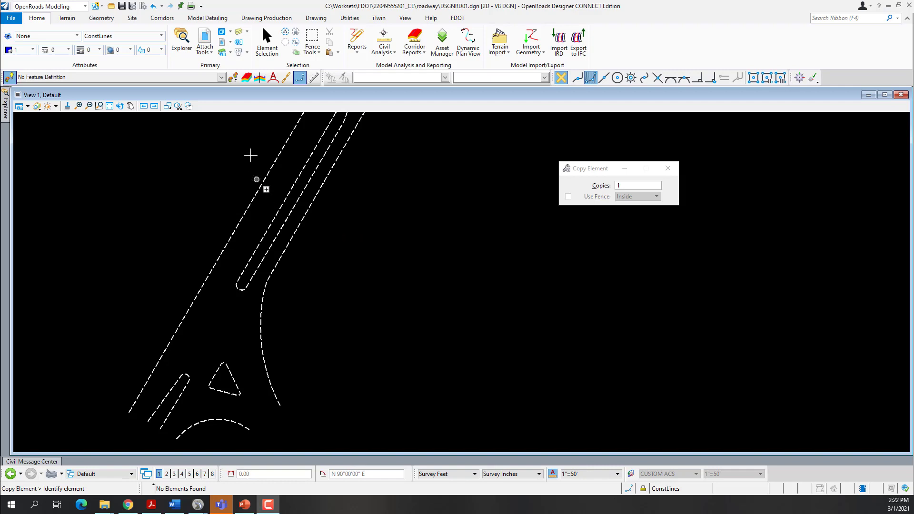
Set the active feature definition to Pavement Milling ML from Linear, Roadway Design, Plan/Profile 2D Lines, Pavement
{"action": "left_click", "coordinate": [222, 77]}
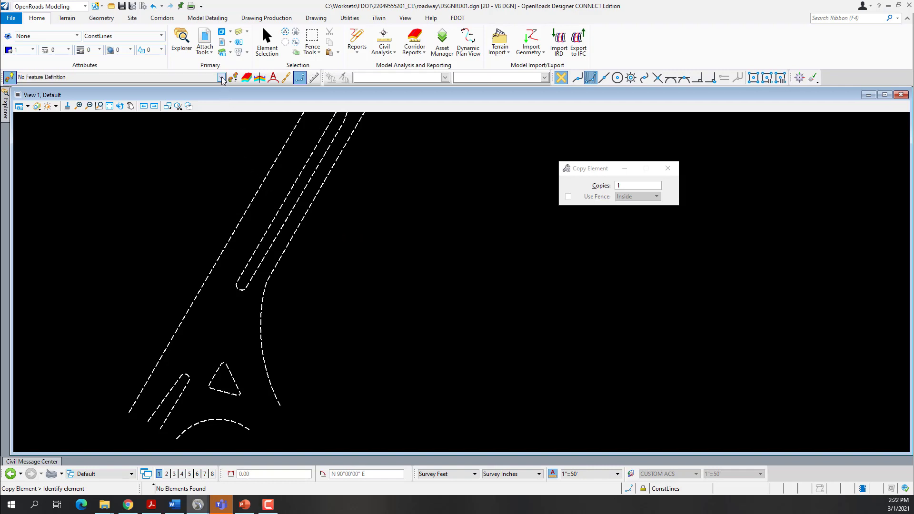
{"action": "left_click", "coordinate": [221, 78]}
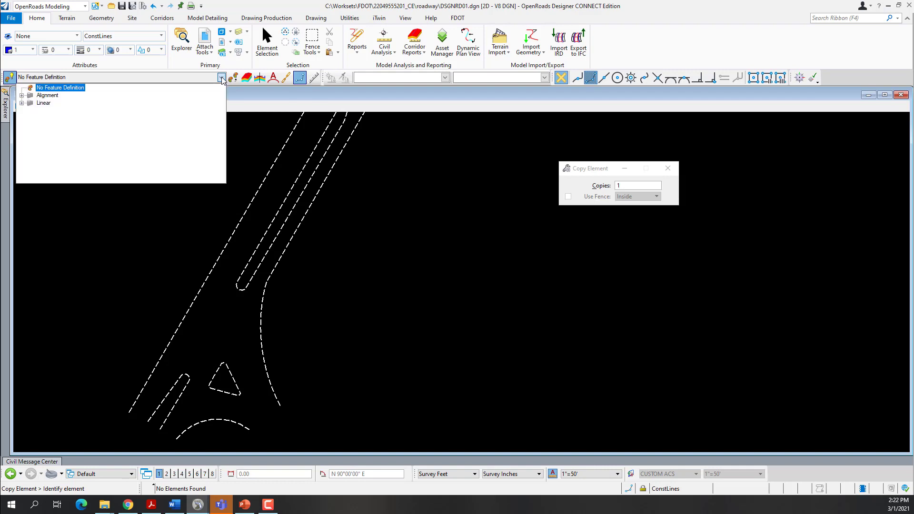
{"action": "left_click", "coordinate": [22, 104]}
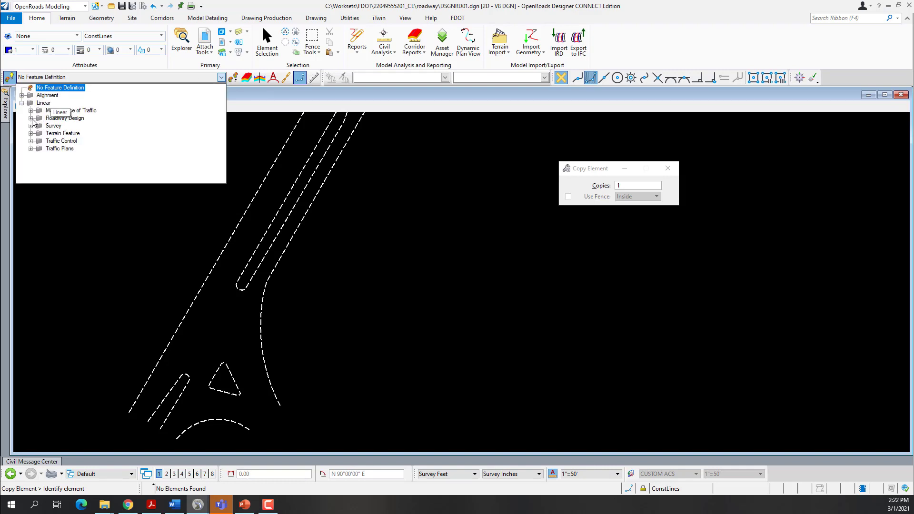
{"action": "left_click", "coordinate": [31, 118]}
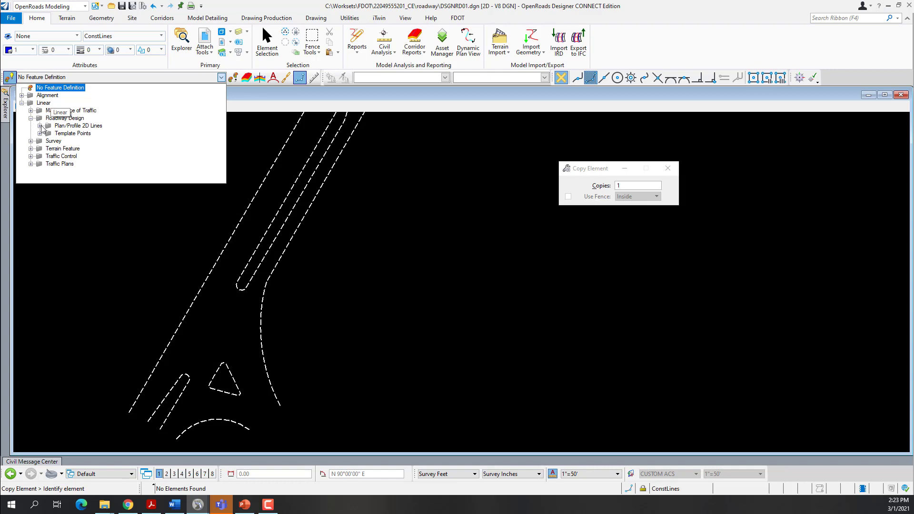
{"action": "left_click", "coordinate": [40, 126]}
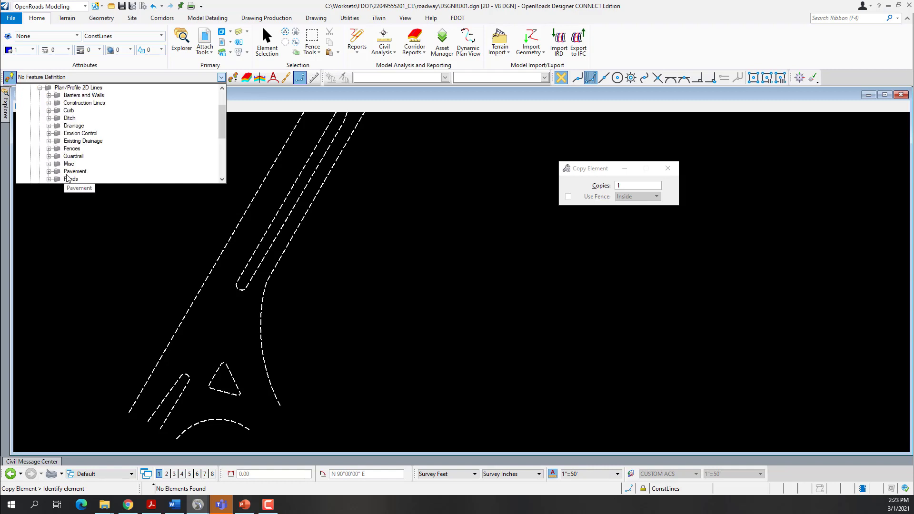
{"action": "scroll", "coordinate": [68, 178], "scroll_direction": "down", "scroll_amount": 1}
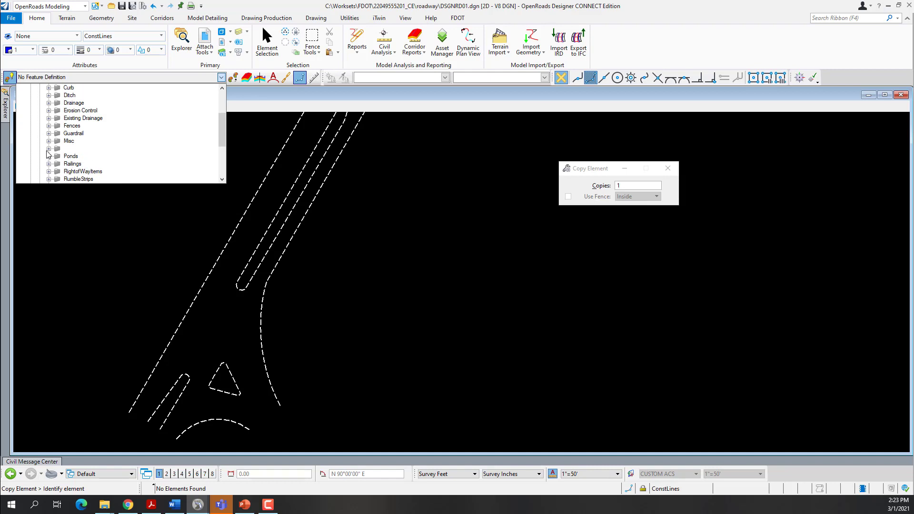
{"action": "left_click", "coordinate": [49, 149]}
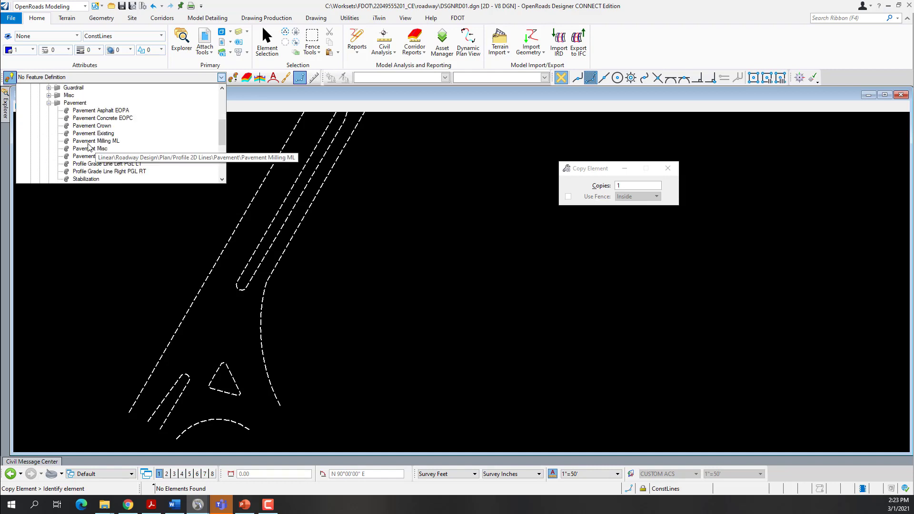
{"action": "left_click", "coordinate": [113, 143]}
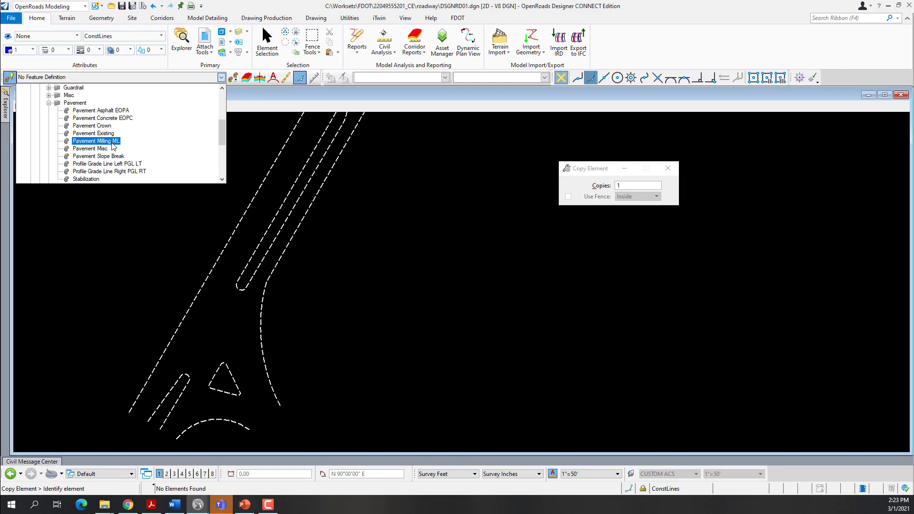
{"action": "left_click", "coordinate": [113, 143]}
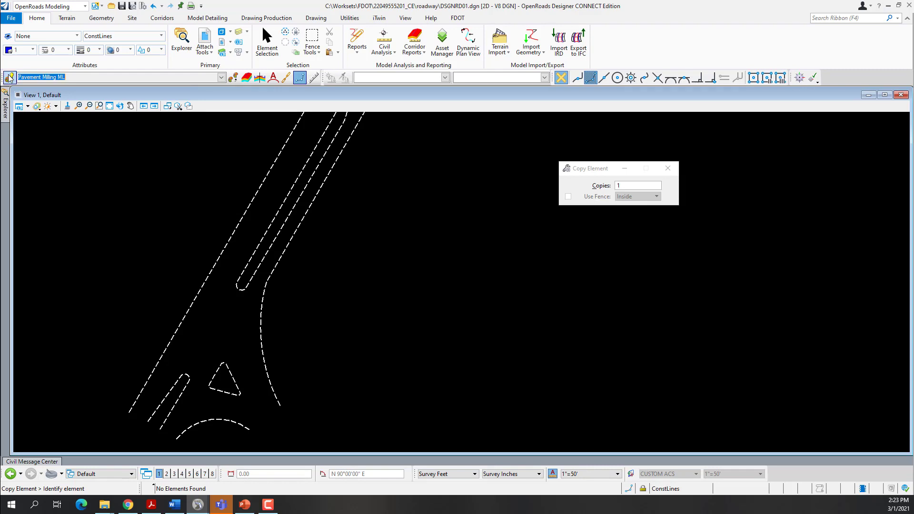
Draw lines between existing edge endpoints to close the three pavement openings at the southern intersection, the first about 17 ft long
{"action": "left_click", "coordinate": [102, 18]}
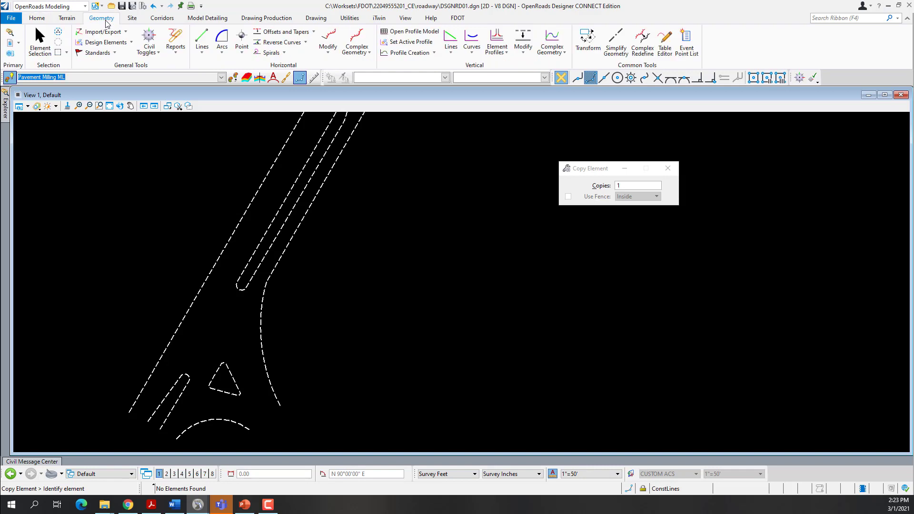
{"action": "left_click", "coordinate": [203, 42]}
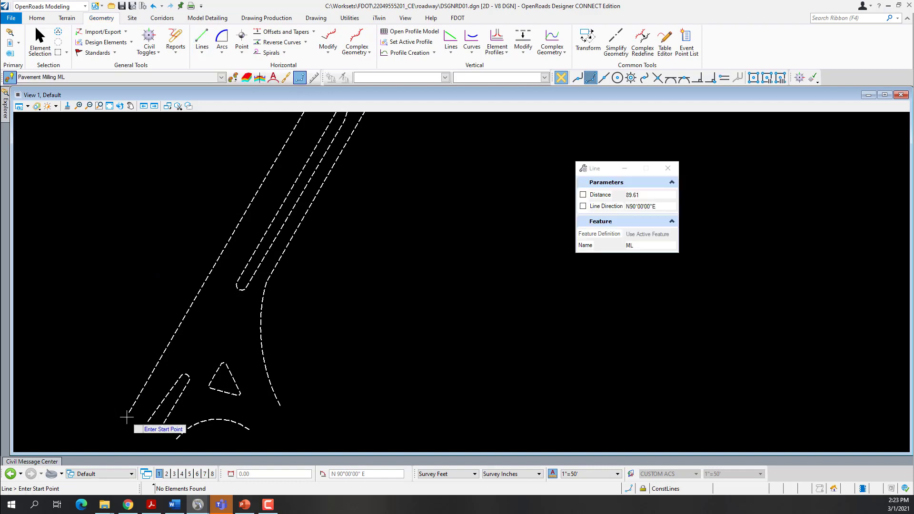
{"action": "scroll", "coordinate": [102, 273], "scroll_direction": "down", "scroll_amount": 2}
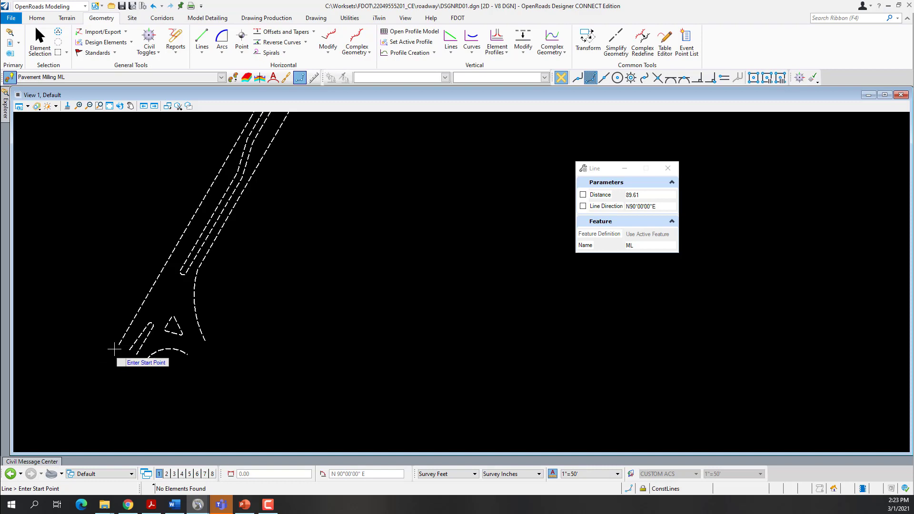
{"action": "left_click", "coordinate": [118, 345]}
{"action": "scroll", "coordinate": [118, 352], "scroll_direction": "up", "scroll_amount": 2}
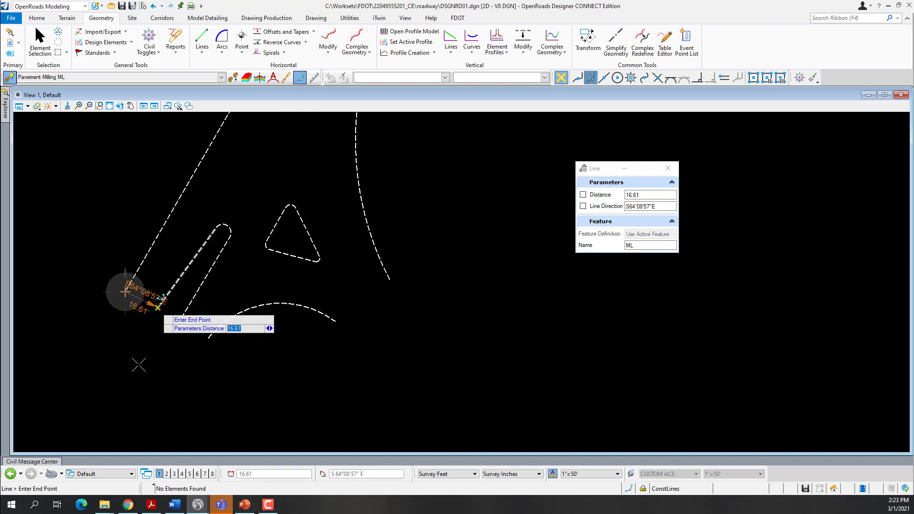
{"action": "left_click", "coordinate": [158, 308]}
{"action": "left_click", "coordinate": [179, 321]}
{"action": "left_click", "coordinate": [208, 338]}
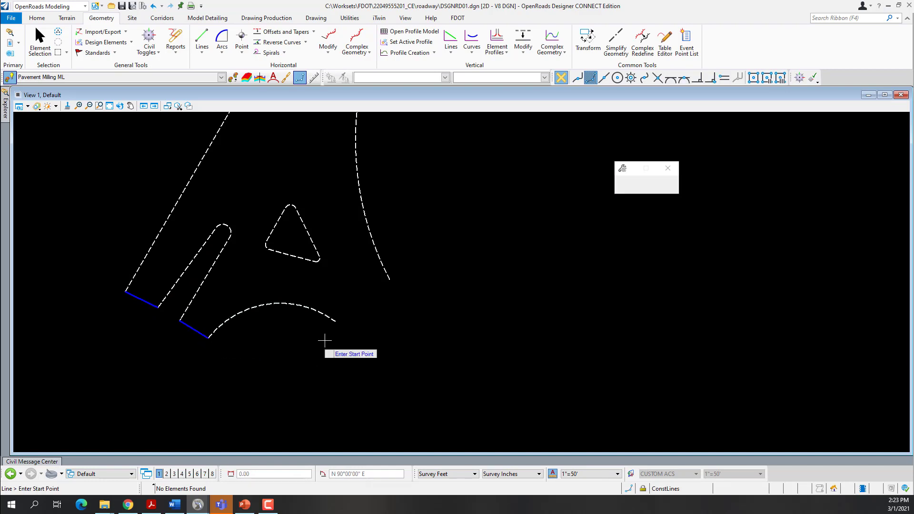
{"action": "left_click", "coordinate": [335, 322]}
{"action": "left_click", "coordinate": [390, 281]}
Close the first side connection northeast along the road with lines about 112 ft across its mouth and 40 ft across its outer end
{"action": "scroll", "coordinate": [139, 375], "scroll_direction": "down", "scroll_amount": 5}
{"action": "scroll", "coordinate": [207, 289], "scroll_direction": "up", "scroll_amount": 2}
{"action": "left_click", "coordinate": [234, 231]}
{"action": "left_click", "coordinate": [254, 192]}
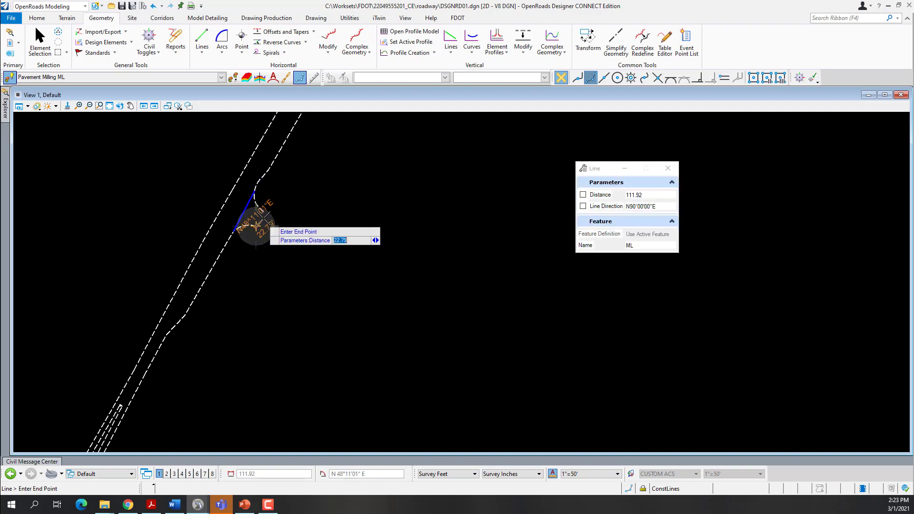
{"action": "left_click", "coordinate": [263, 212]}
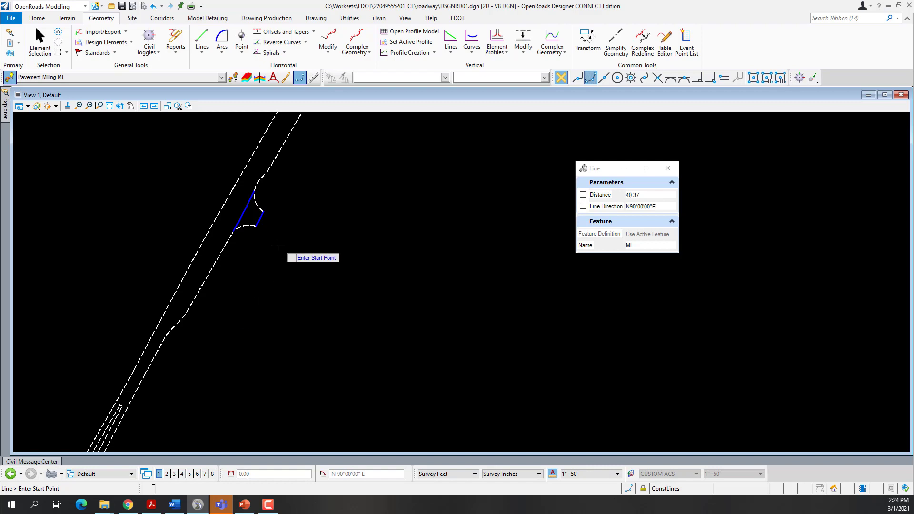
Draw a line across the mouth of the next side connection farther northeast, snapping to the pavement edge endpoints
{"action": "scroll", "coordinate": [259, 267], "scroll_direction": "down", "scroll_amount": 6}
{"action": "scroll", "coordinate": [283, 229], "scroll_direction": "up", "scroll_amount": 4}
{"action": "scroll", "coordinate": [284, 229], "scroll_direction": "up", "scroll_amount": 3}
{"action": "left_click", "coordinate": [208, 256]}
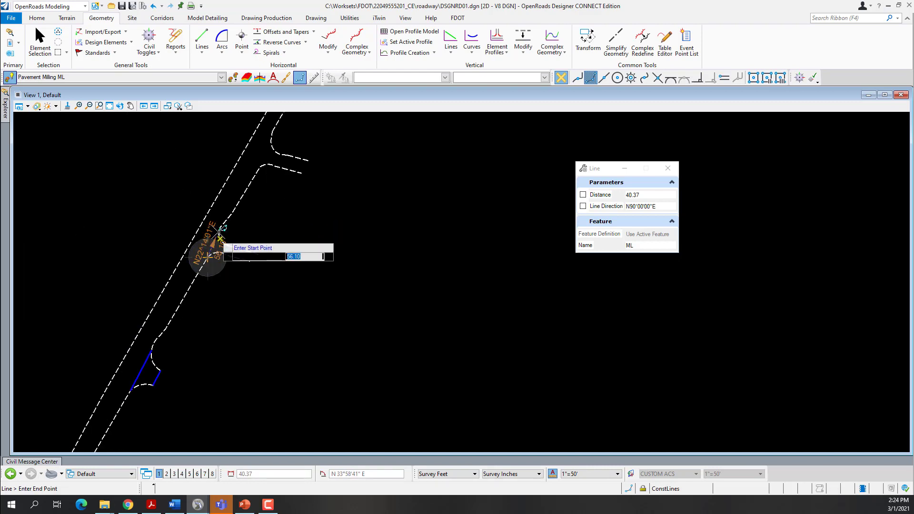
{"action": "left_click", "coordinate": [220, 230]}
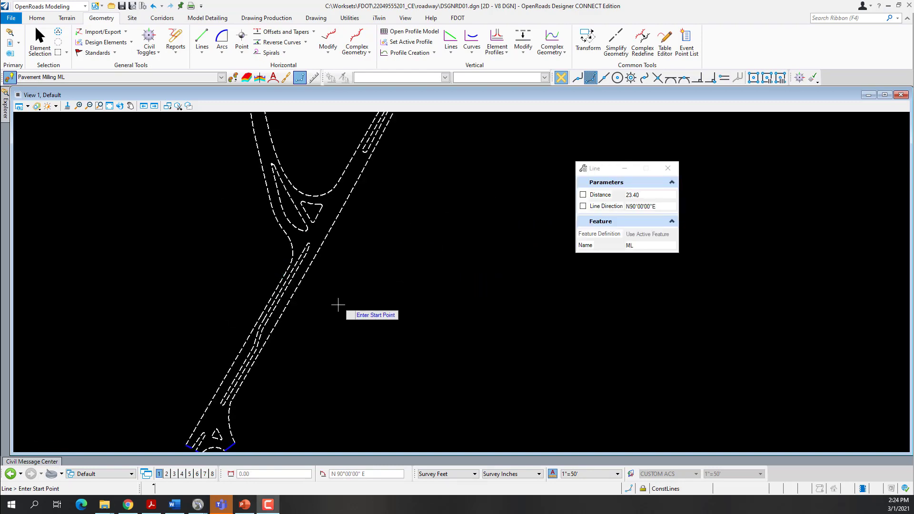
{"action": "scroll", "coordinate": [337, 305], "scroll_direction": "down", "scroll_amount": 3}
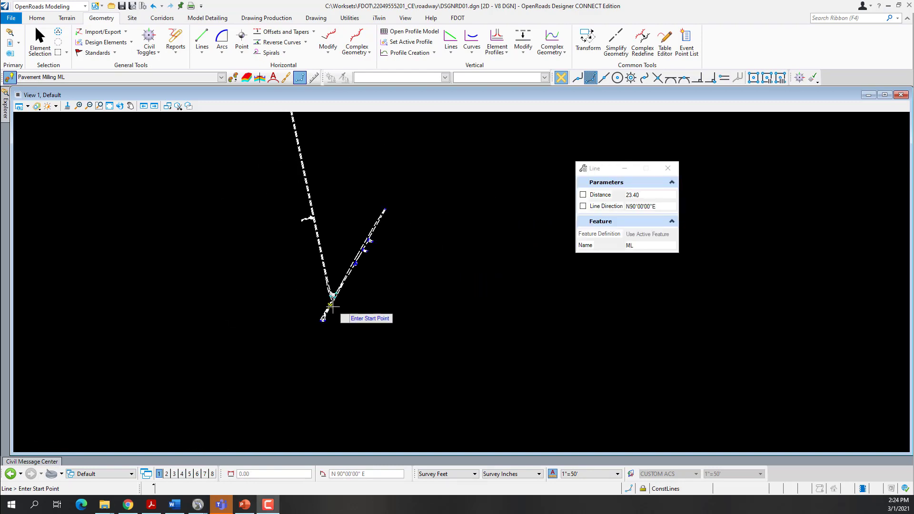
{"action": "scroll", "coordinate": [369, 248], "scroll_direction": "up", "scroll_amount": 3}
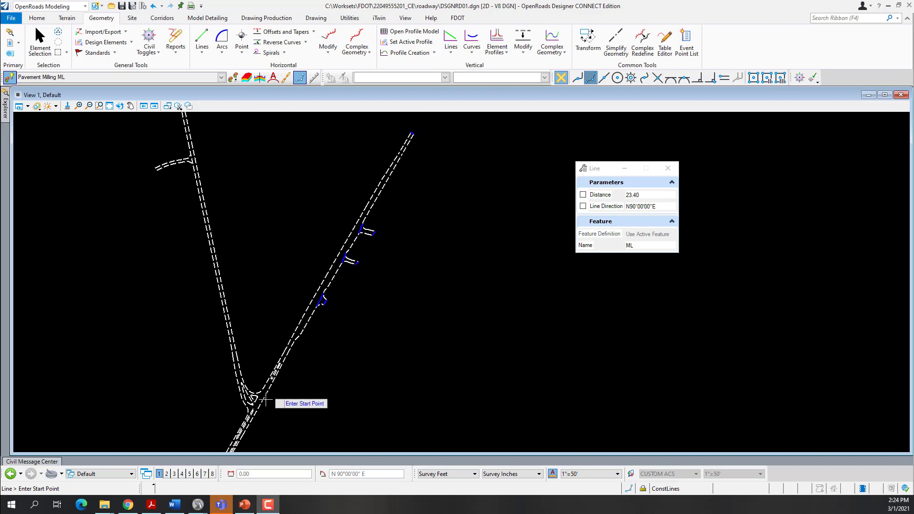
{"action": "scroll", "coordinate": [267, 398], "scroll_direction": "up", "scroll_amount": 3}
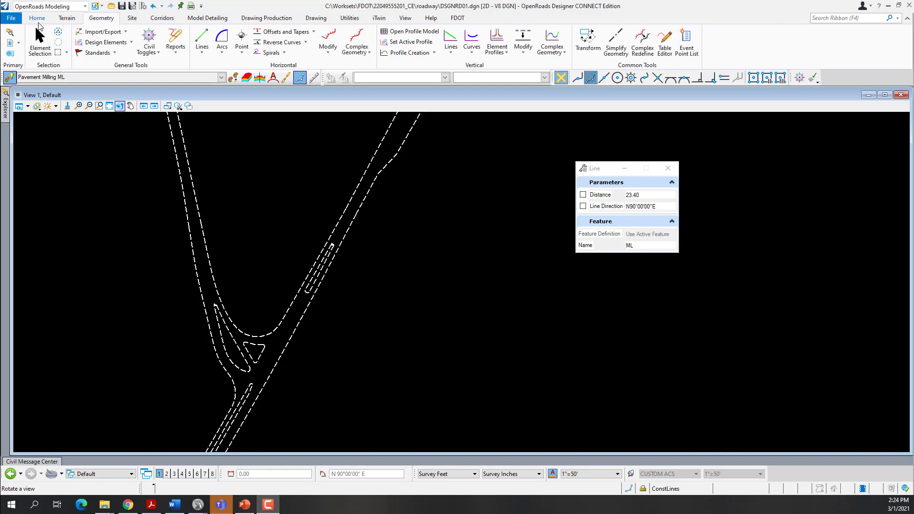
Attach ALGNRD01.dgn from the Roadway folder as a Coincident - World reference with the logical name ALGNRD
{"action": "left_click", "coordinate": [37, 18]}
{"action": "left_click", "coordinate": [205, 38]}
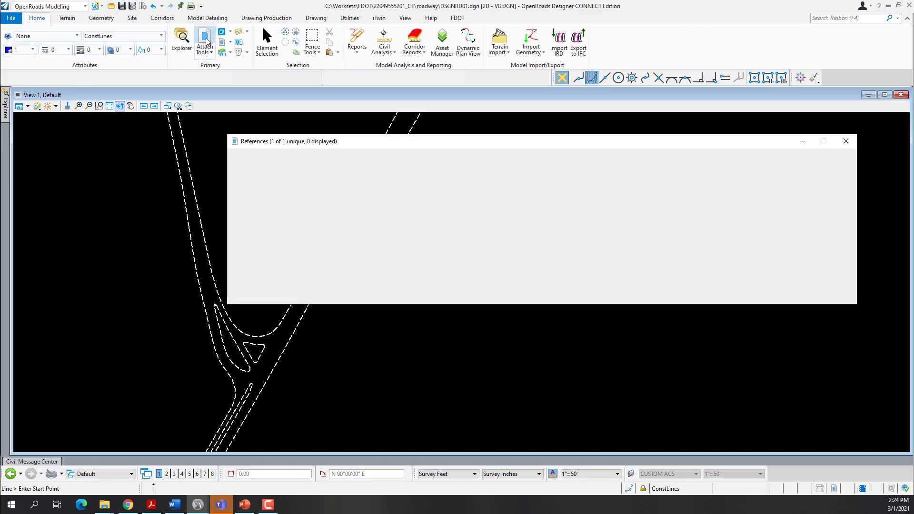
{"action": "left_click", "coordinate": [257, 169]}
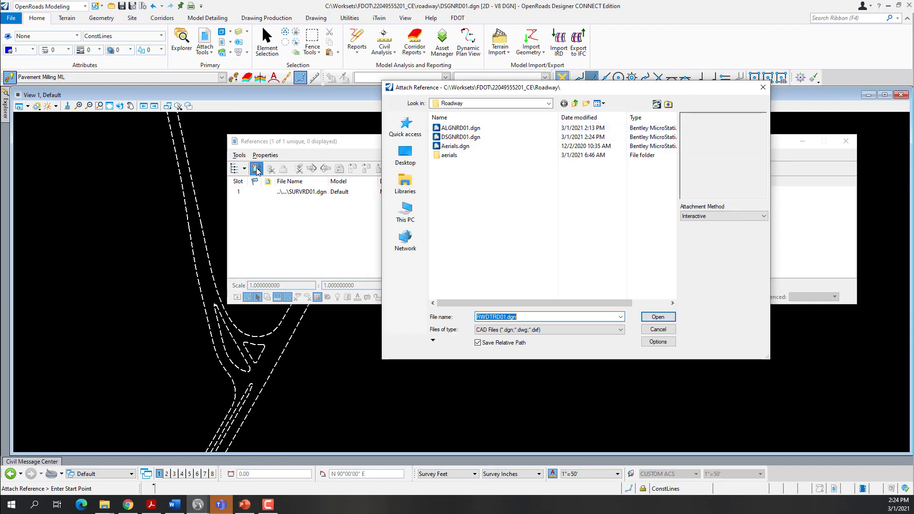
{"action": "left_click", "coordinate": [465, 131]}
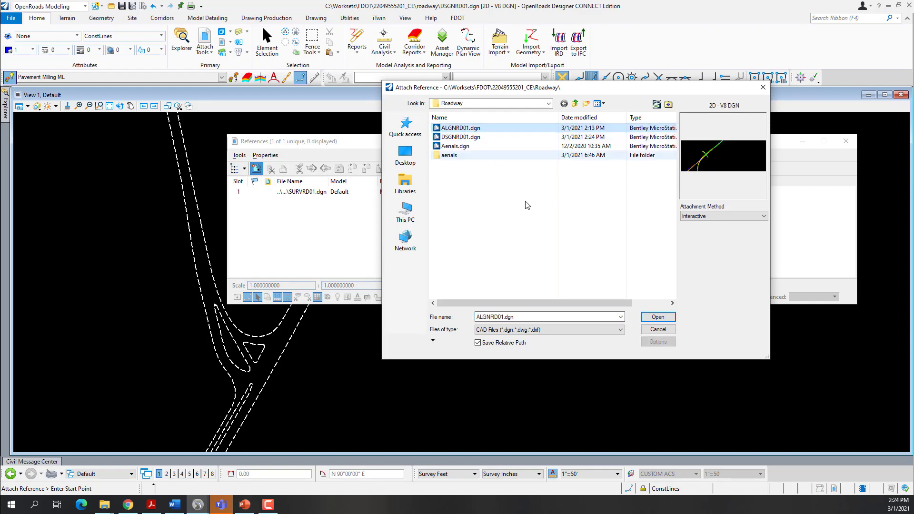
{"action": "left_click", "coordinate": [658, 317]}
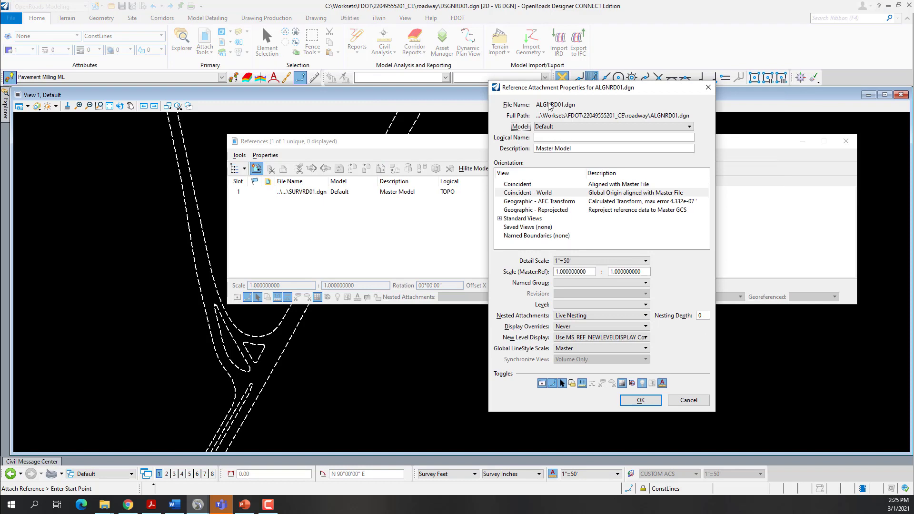
{"action": "left_click", "coordinate": [545, 138]}
{"action": "type", "text": "ALGNRD"}
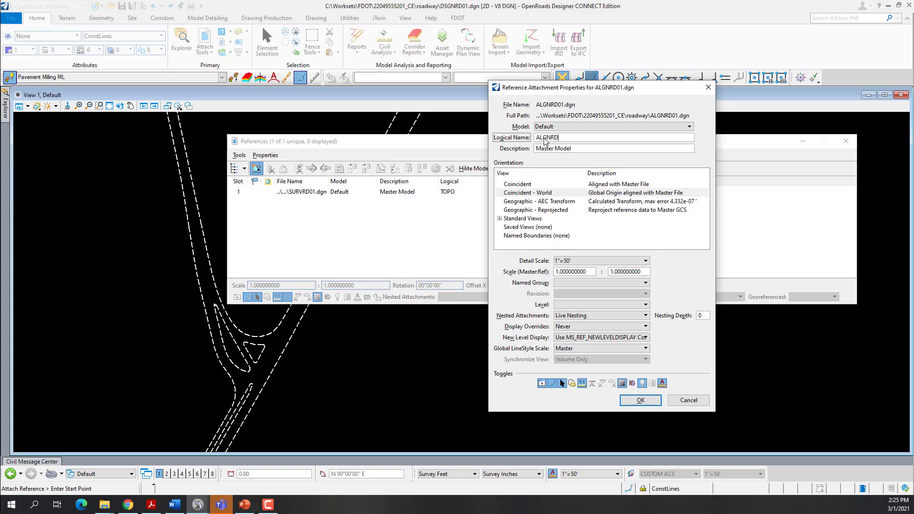
{"action": "key", "text": "Tab"}
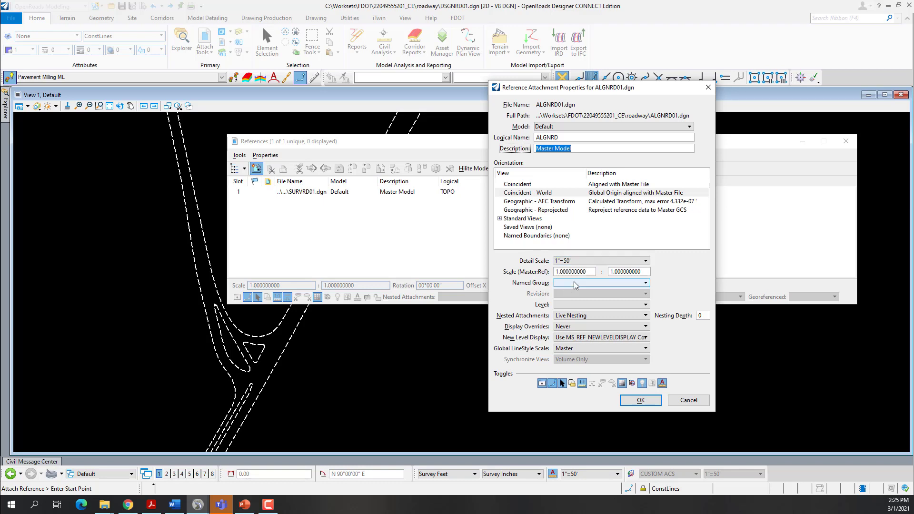
{"action": "left_click", "coordinate": [641, 402]}
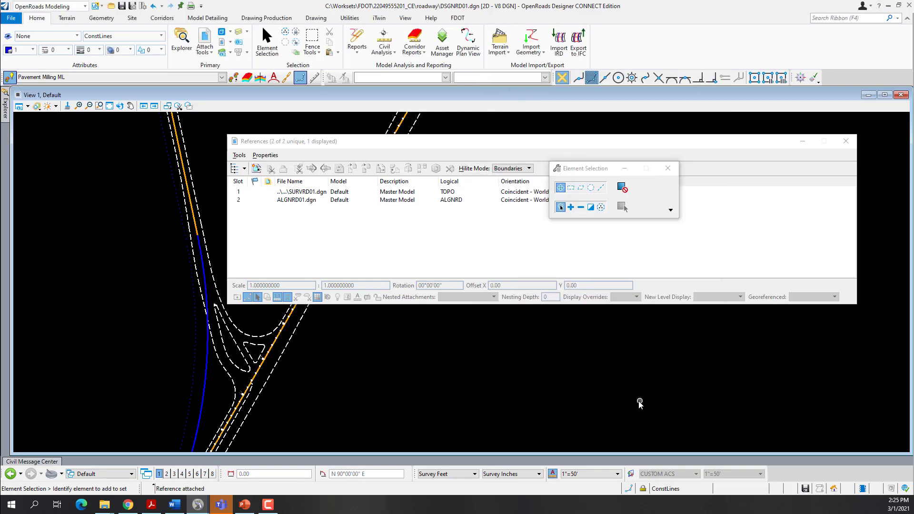
Rotate the view by two points along the alignment, from station 23 to station 24, so the main road runs horizontally
{"action": "left_click", "coordinate": [843, 145]}
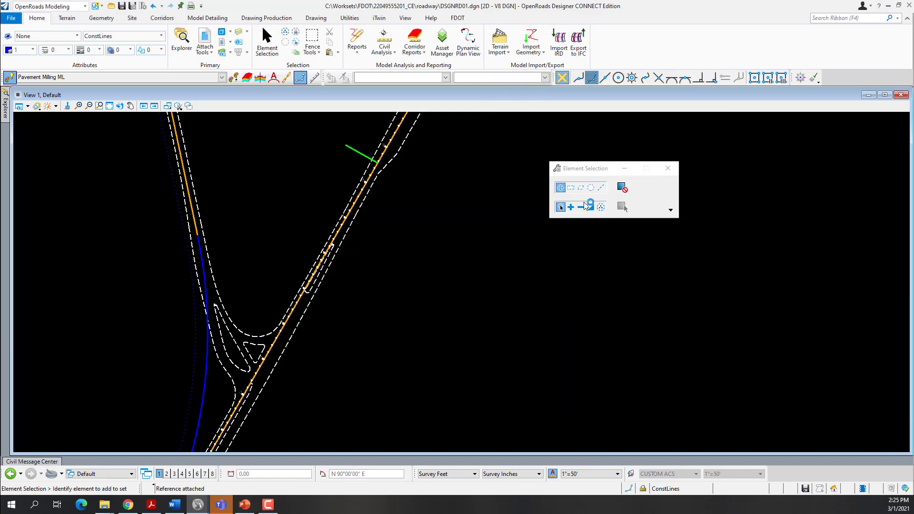
{"action": "scroll", "coordinate": [333, 329], "scroll_direction": "up", "scroll_amount": 2}
{"action": "scroll", "coordinate": [382, 194], "scroll_direction": "up", "scroll_amount": 3}
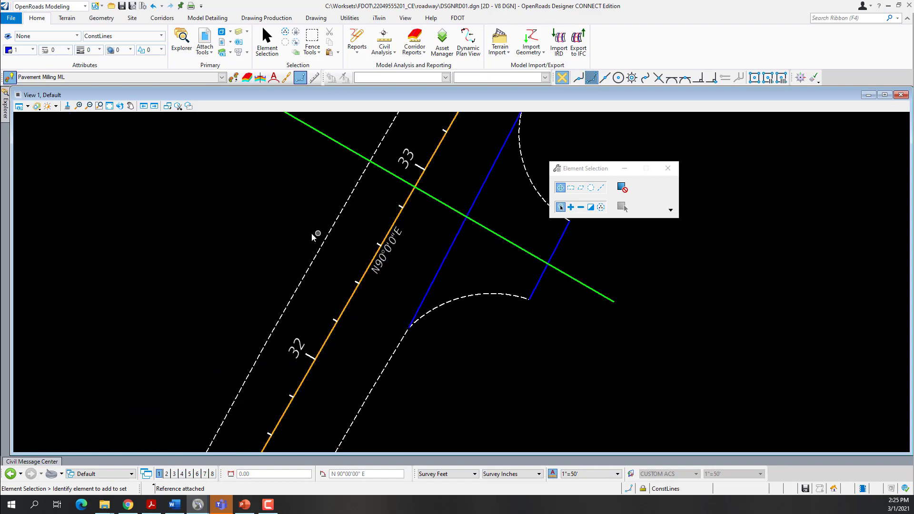
{"action": "scroll", "coordinate": [272, 219], "scroll_direction": "down", "scroll_amount": 5}
{"action": "scroll", "coordinate": [271, 231], "scroll_direction": "down", "scroll_amount": 4}
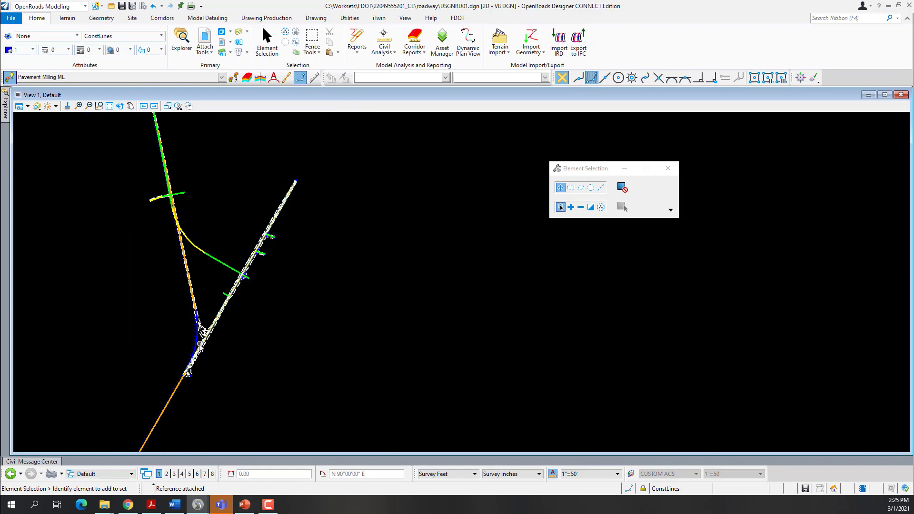
{"action": "scroll", "coordinate": [200, 347], "scroll_direction": "up", "scroll_amount": 3}
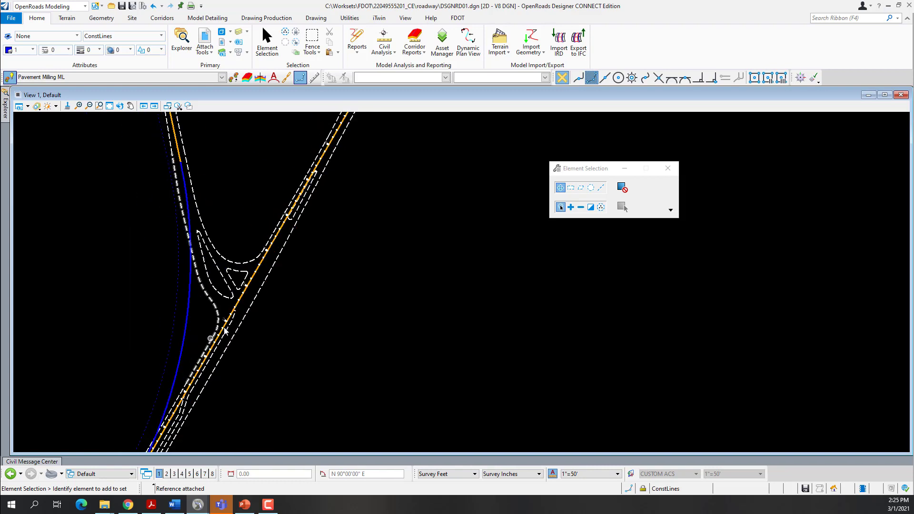
{"action": "left_click", "coordinate": [120, 107]}
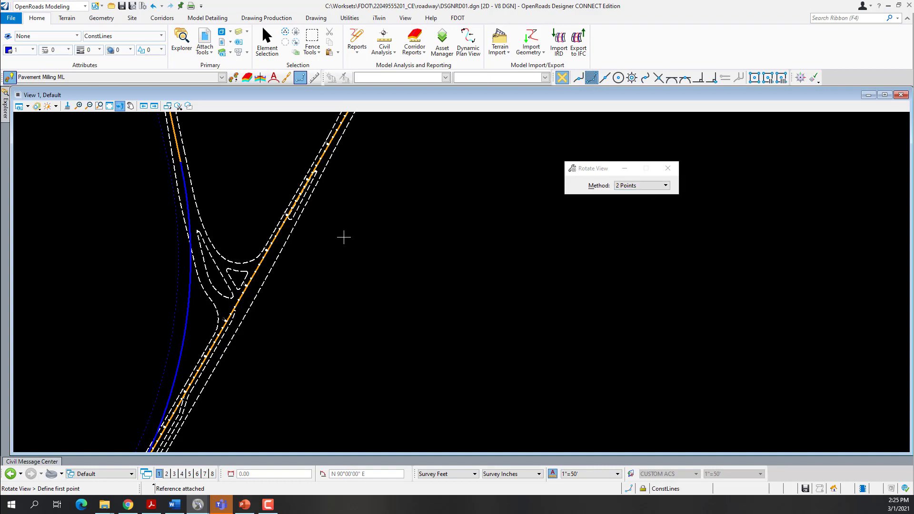
{"action": "scroll", "coordinate": [266, 292], "scroll_direction": "up", "scroll_amount": 3}
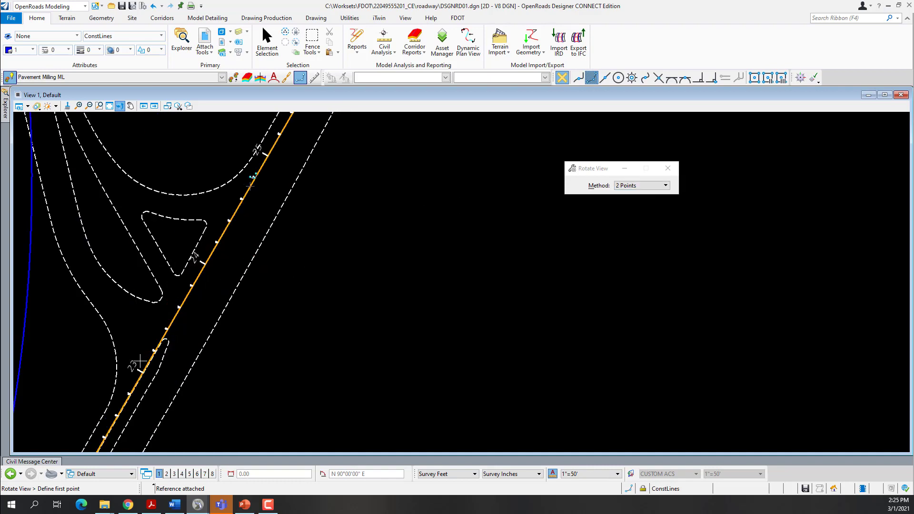
{"action": "left_click", "coordinate": [137, 370]}
{"action": "left_click", "coordinate": [198, 260]}
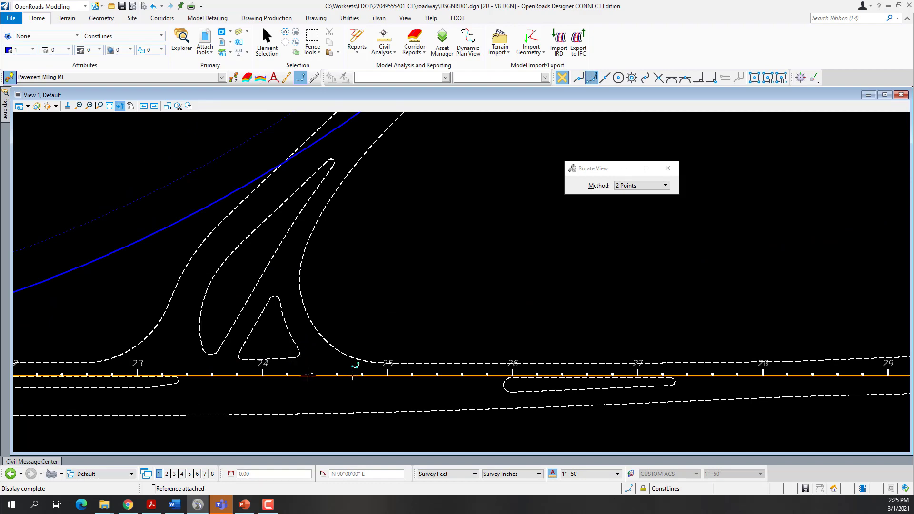
Turn off the display of the ALGNRD01.dgn reference
{"action": "left_click", "coordinate": [210, 58]}
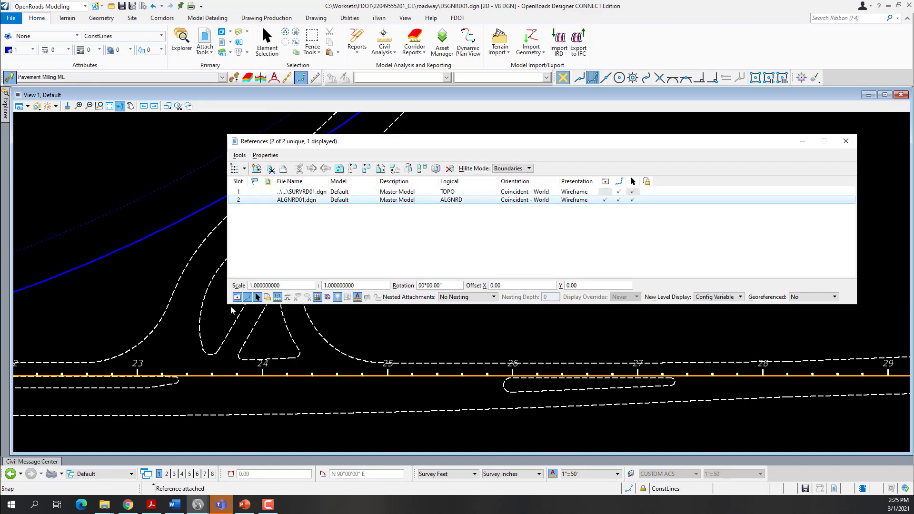
{"action": "left_click", "coordinate": [240, 296]}
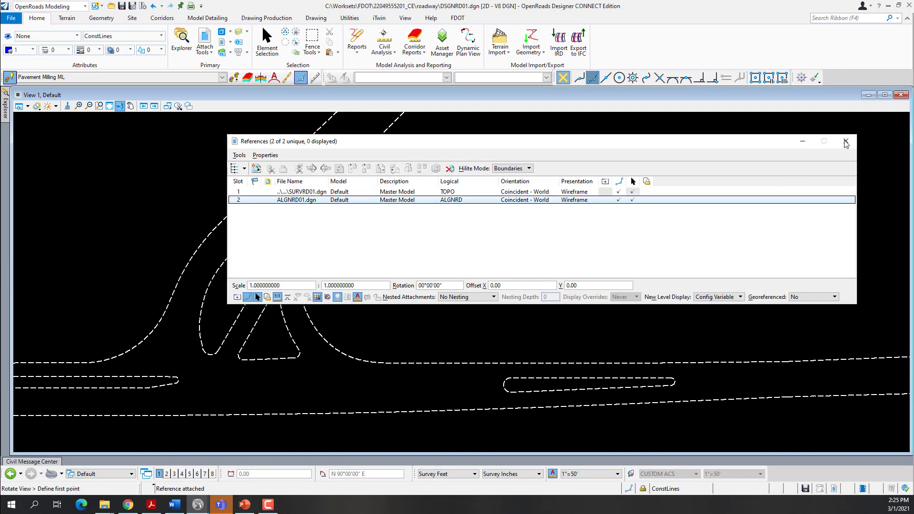
{"action": "left_click", "coordinate": [845, 142]}
{"action": "scroll", "coordinate": [367, 276], "scroll_direction": "down", "scroll_amount": 2}
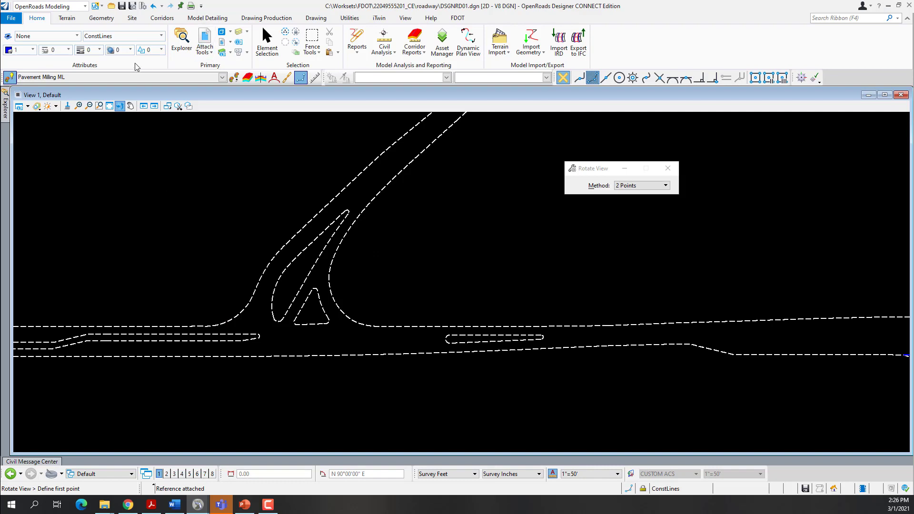
Draw a pavement milling line about 332 ft long across the mouth of the diagonal side road, between the main road's pavement edge endpoints
{"action": "left_click", "coordinate": [102, 18]}
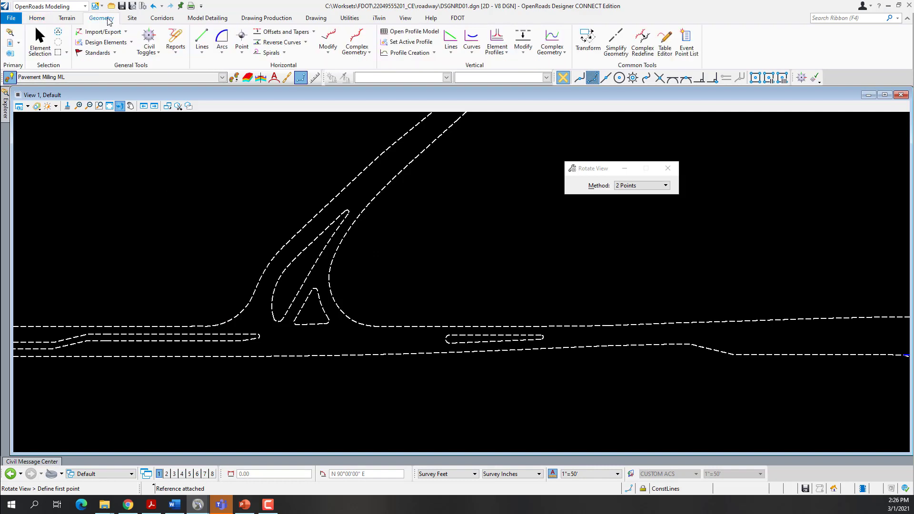
{"action": "left_click", "coordinate": [208, 47]}
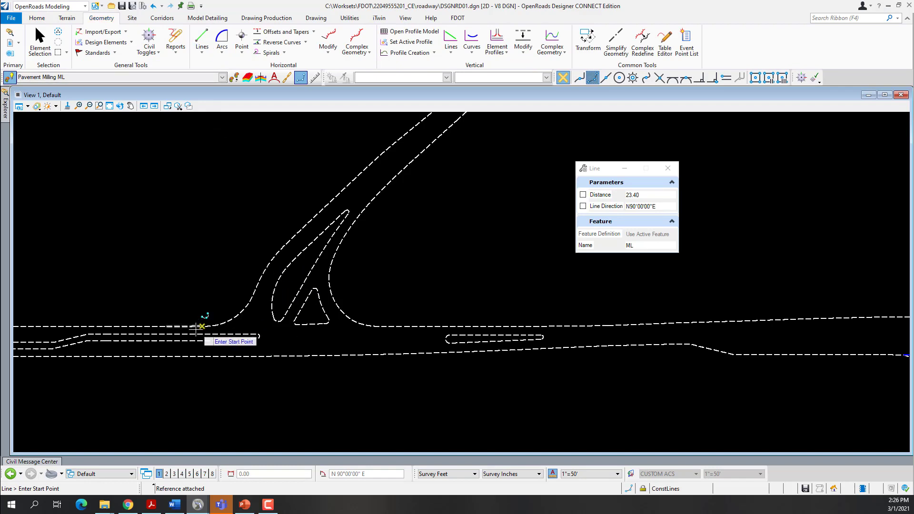
{"action": "left_click", "coordinate": [166, 327]}
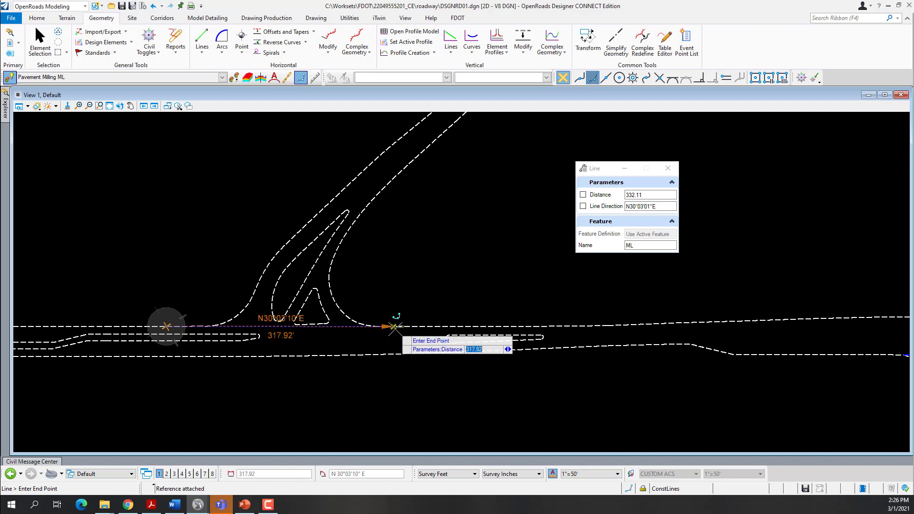
{"action": "left_click", "coordinate": [404, 327]}
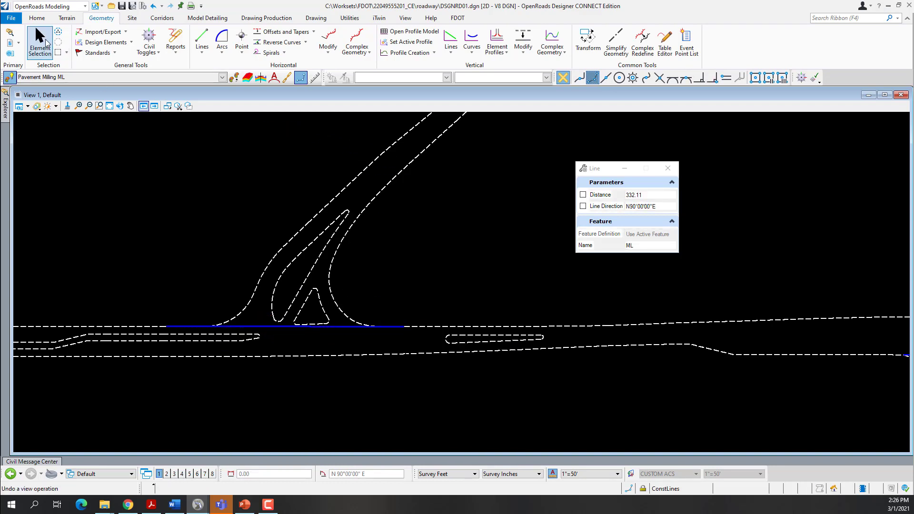
Select all elements on the PavtAsphalt_ep level by picking the curved pavement edge at the side road
{"action": "left_click", "coordinate": [45, 40]}
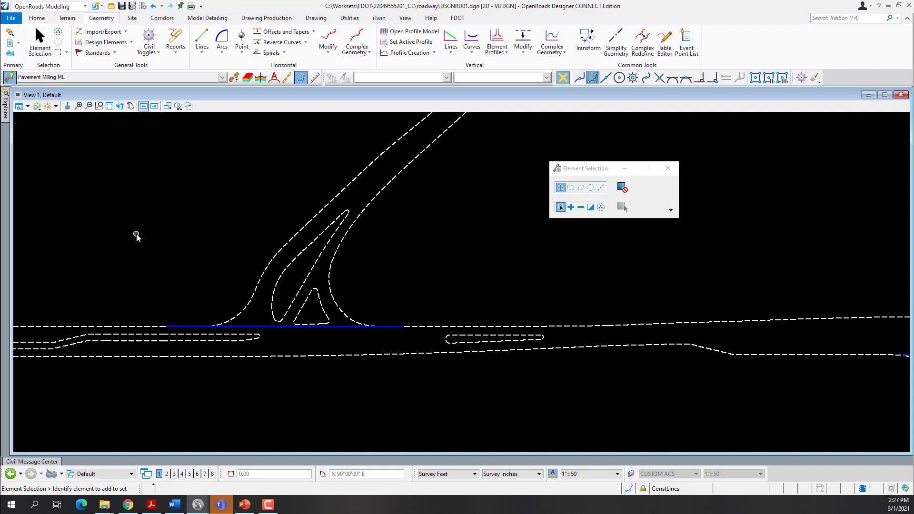
{"action": "right_click", "coordinate": [137, 237]}
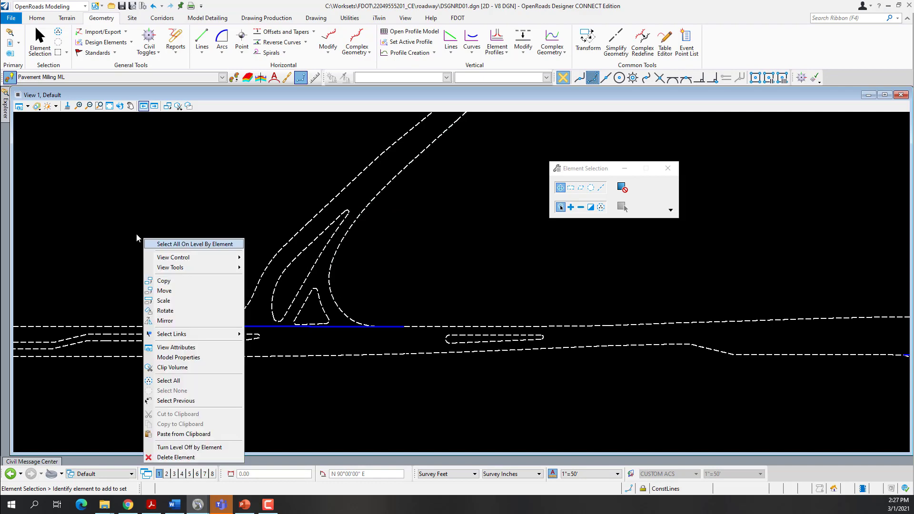
{"action": "left_click", "coordinate": [185, 244]}
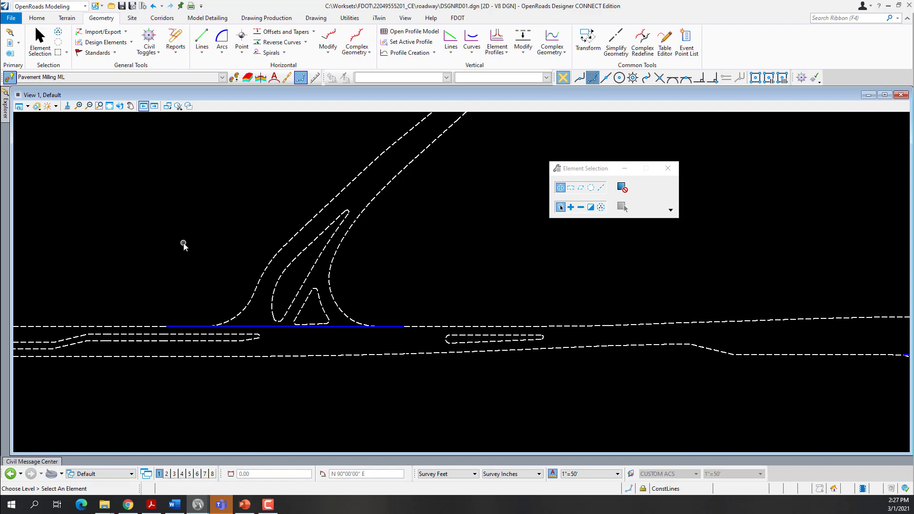
{"action": "left_click", "coordinate": [246, 312]}
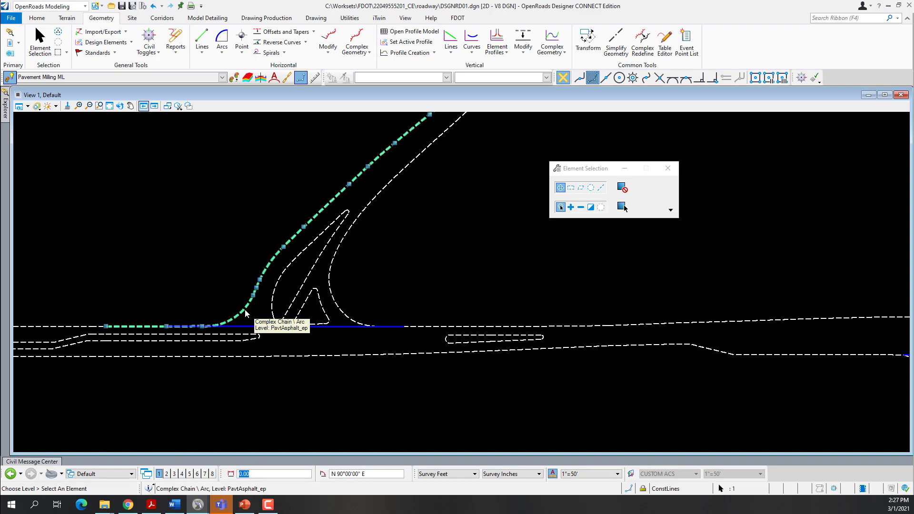
{"action": "left_click", "coordinate": [229, 286]}
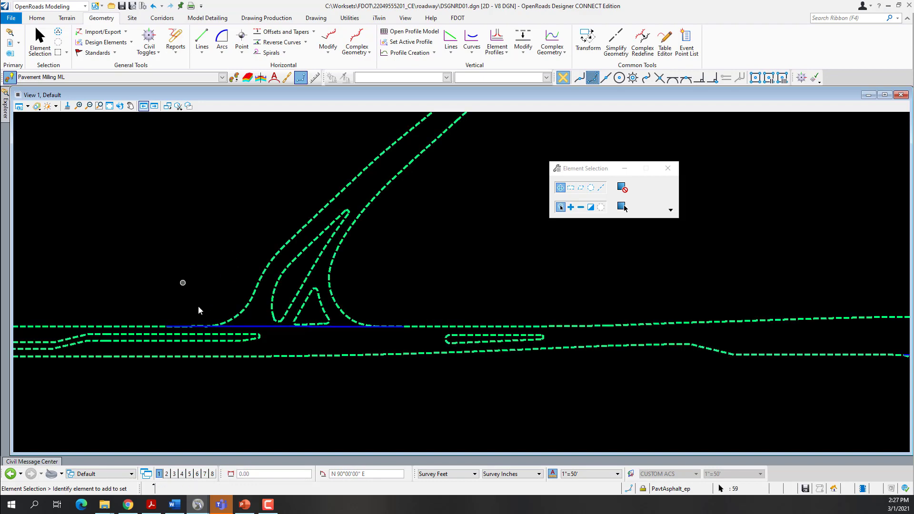
Subtract the side road's curved pavement edges and the traffic islands at its mouth from the selection
{"action": "scroll", "coordinate": [238, 386], "scroll_direction": "down", "scroll_amount": 5}
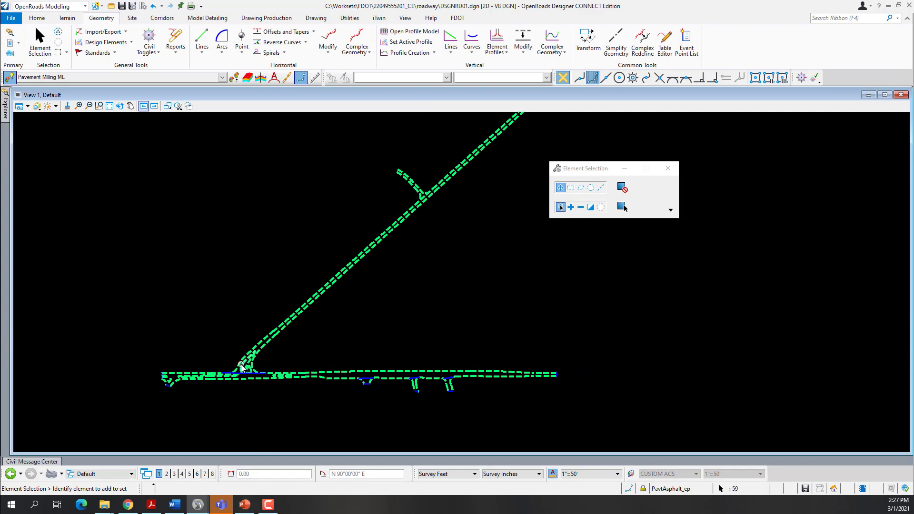
{"action": "mouse_move", "coordinate": [242, 366]}
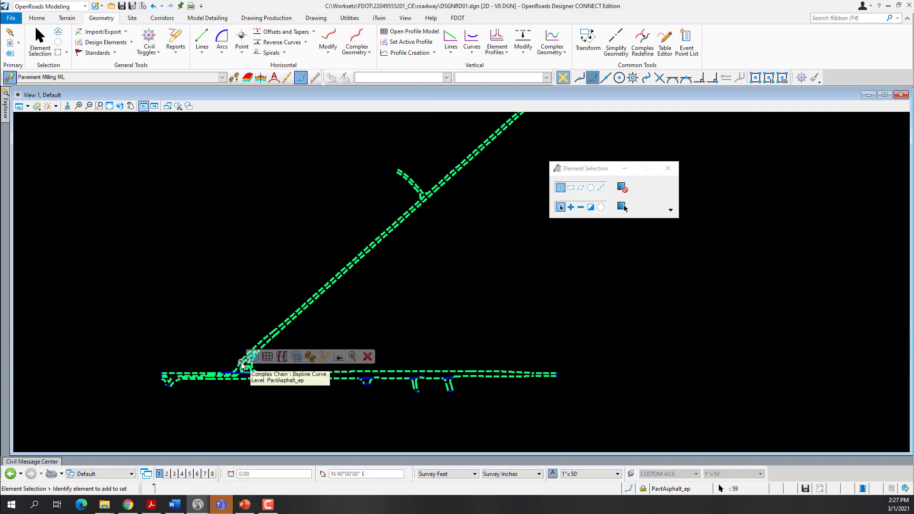
{"action": "left_click", "coordinate": [581, 208]}
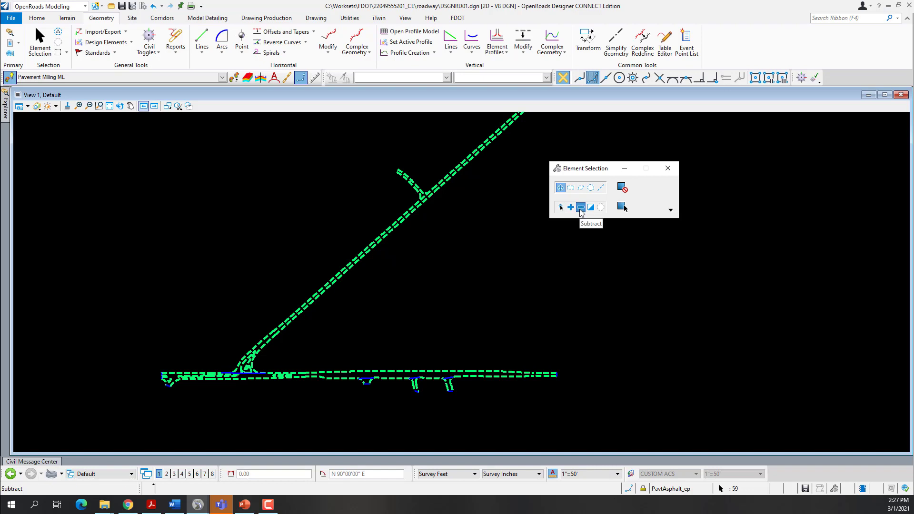
{"action": "scroll", "coordinate": [243, 370], "scroll_direction": "up", "scroll_amount": 6}
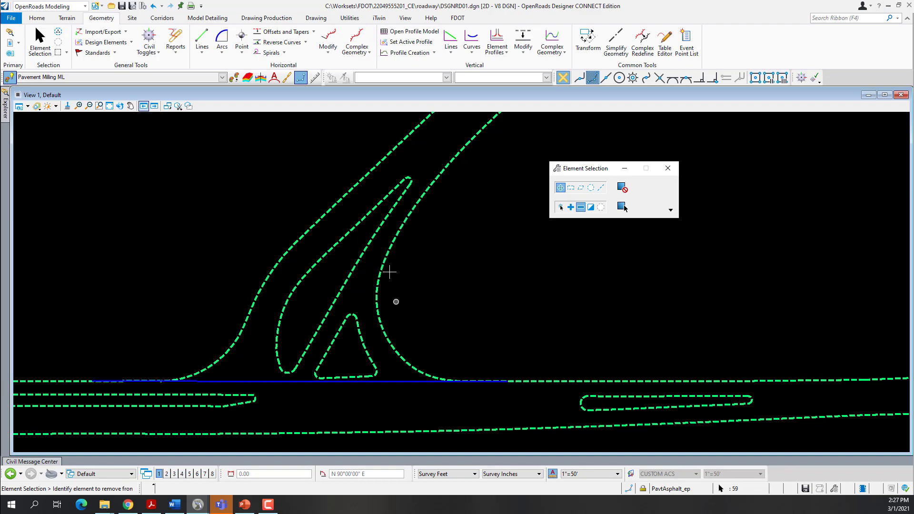
{"action": "left_click_drag", "start_coordinate": [438, 349], "coordinate": [220, 276]}
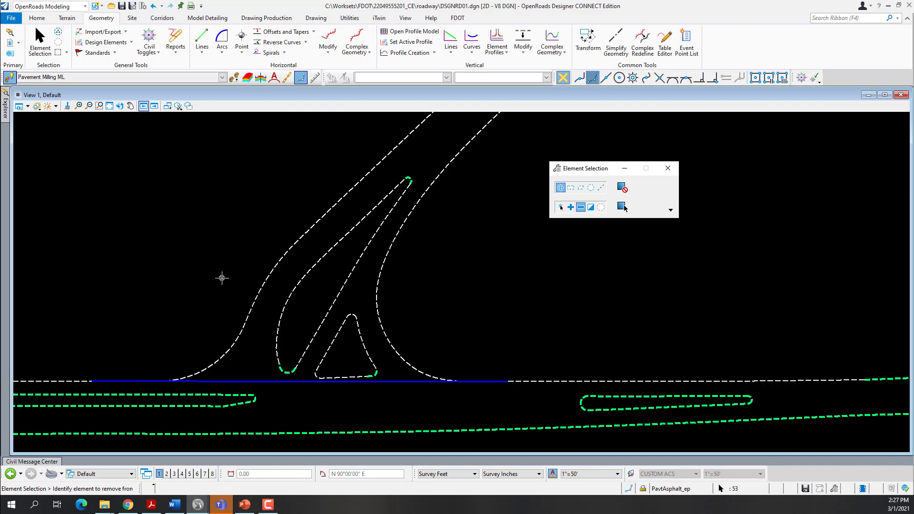
{"action": "scroll", "coordinate": [222, 278], "scroll_direction": "down", "scroll_amount": 2}
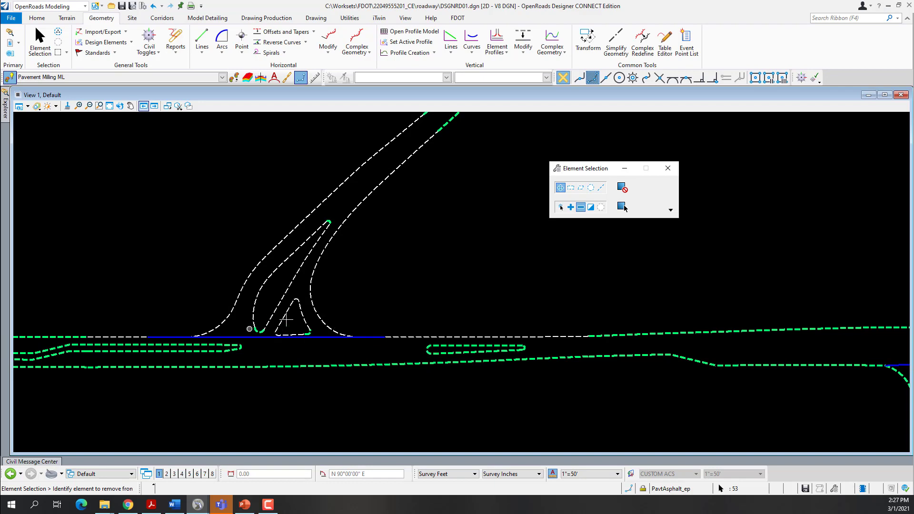
{"action": "scroll", "coordinate": [259, 331], "scroll_direction": "up", "scroll_amount": 5}
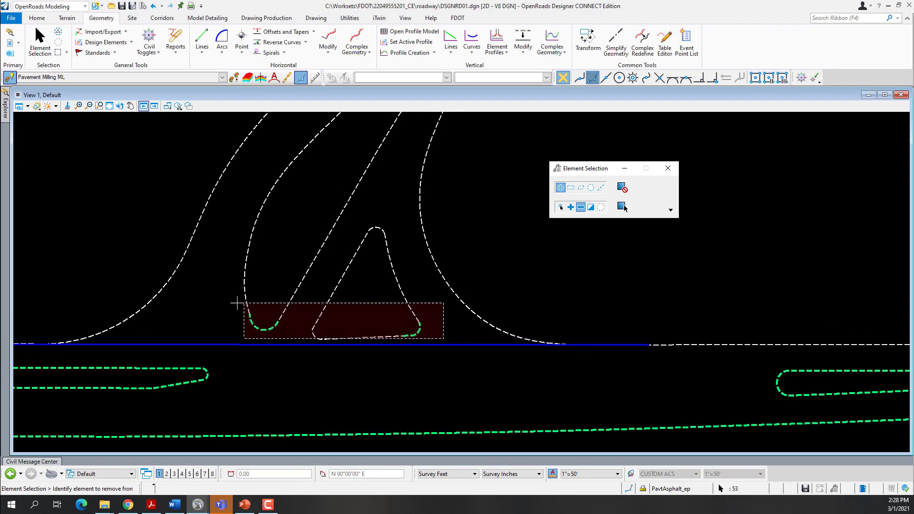
{"action": "scroll", "coordinate": [272, 333], "scroll_direction": "down", "scroll_amount": 5}
{"action": "left_click_drag", "start_coordinate": [385, 251], "coordinate": [303, 206]}
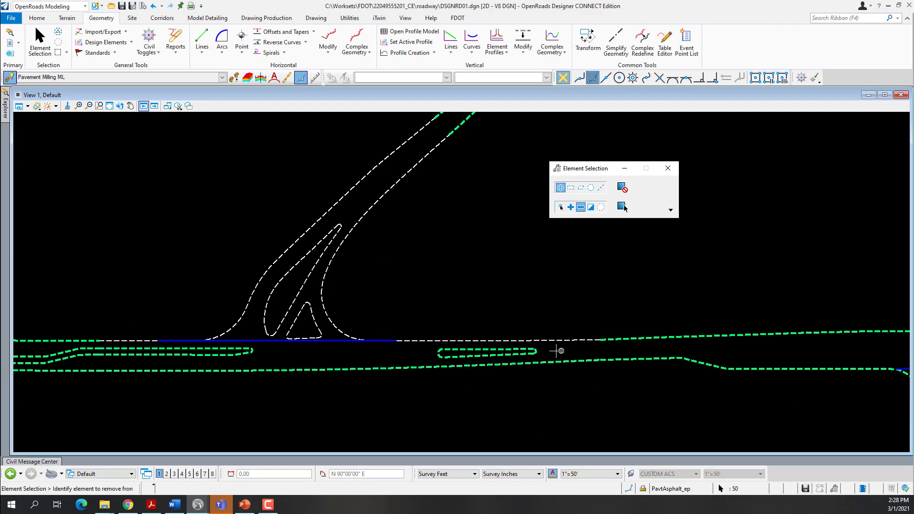
Subtract the main road's two long medians and the triangular island at the southern intersection from the selection
{"action": "left_click", "coordinate": [502, 351]}
{"action": "left_click", "coordinate": [451, 357]}
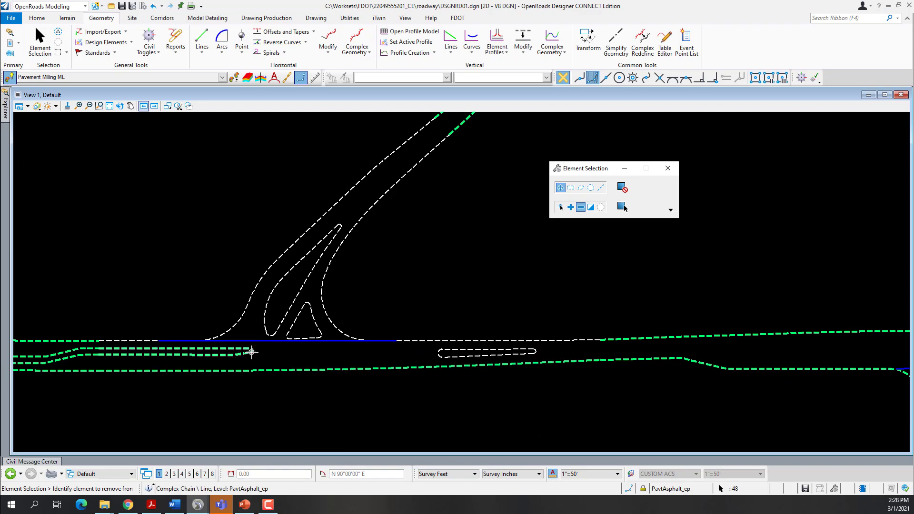
{"action": "left_click", "coordinate": [81, 355]}
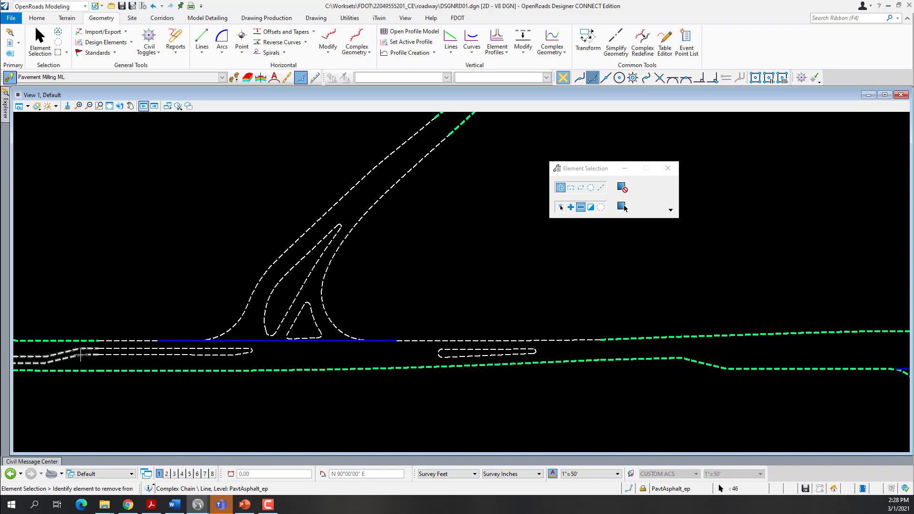
{"action": "scroll", "coordinate": [270, 355], "scroll_direction": "down", "scroll_amount": 2}
{"action": "scroll", "coordinate": [136, 361], "scroll_direction": "up", "scroll_amount": 2}
{"action": "scroll", "coordinate": [136, 361], "scroll_direction": "up", "scroll_amount": 2}
{"action": "left_click", "coordinate": [164, 370]}
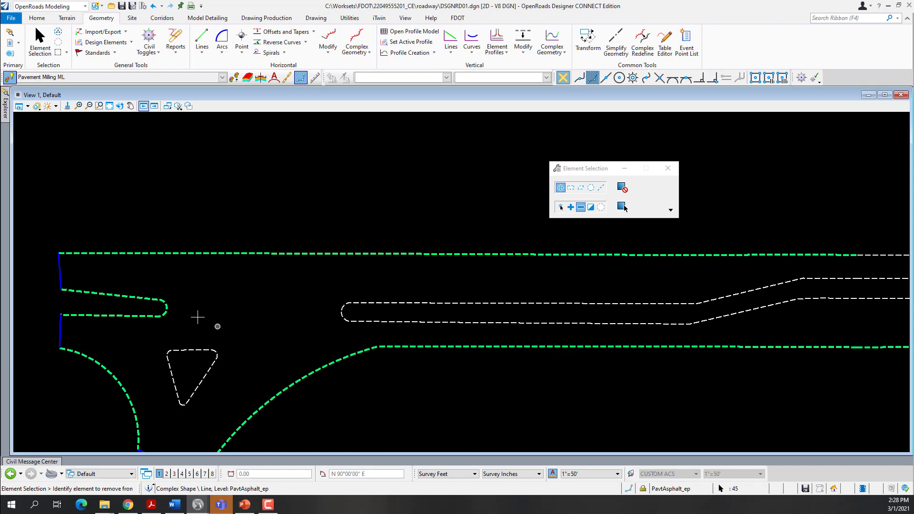
Subtract the diagonal side road's straight pavement edges and its branch connection from the selection
{"action": "scroll", "coordinate": [185, 310], "scroll_direction": "down", "scroll_amount": 3}
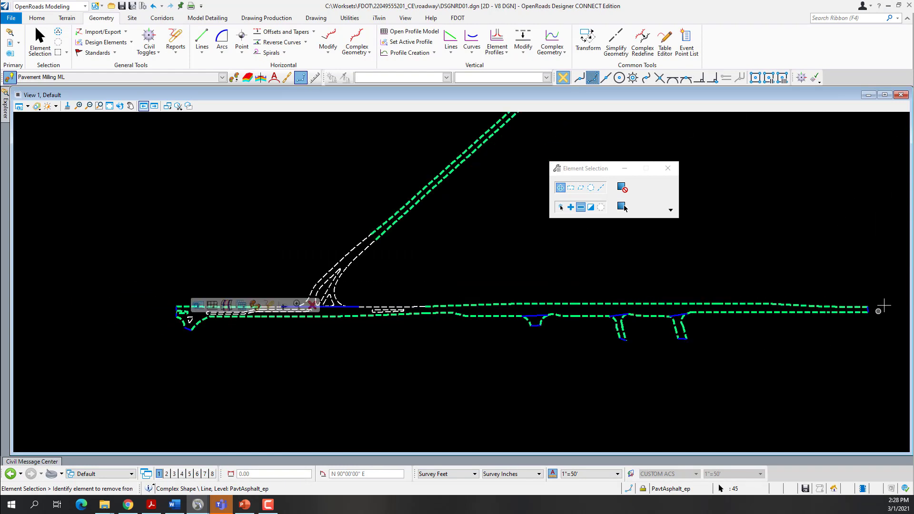
{"action": "scroll", "coordinate": [386, 370], "scroll_direction": "down", "scroll_amount": 2}
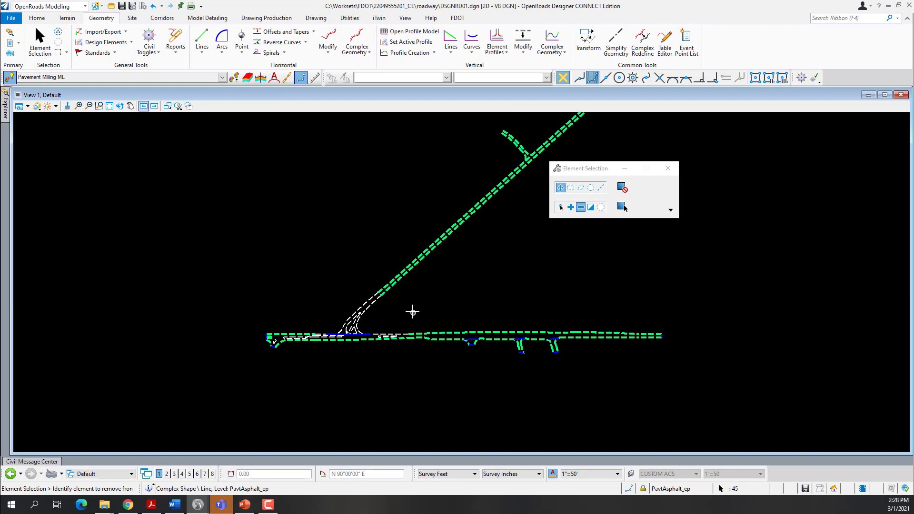
{"action": "left_click", "coordinate": [399, 275]}
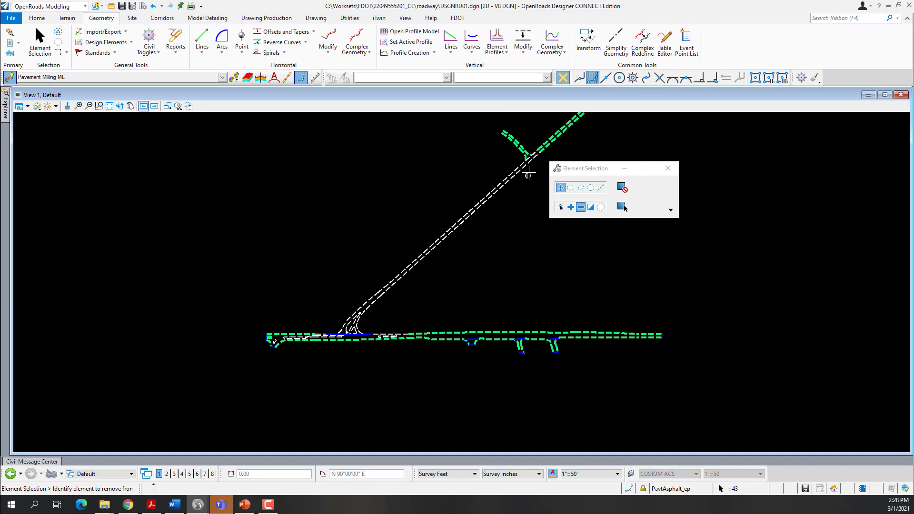
{"action": "left_click", "coordinate": [520, 153]}
{"action": "scroll", "coordinate": [326, 267], "scroll_direction": "down", "scroll_amount": 2}
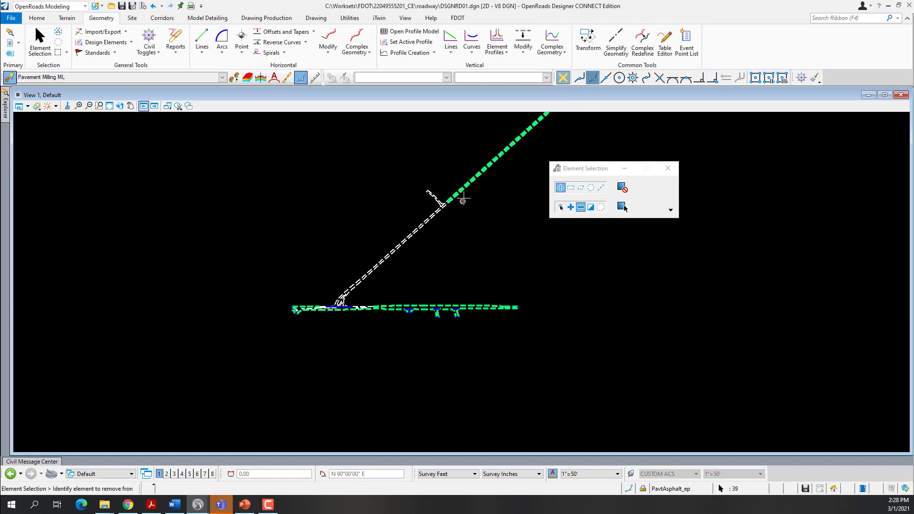
{"action": "scroll", "coordinate": [461, 192], "scroll_direction": "up", "scroll_amount": 2}
{"action": "scroll", "coordinate": [461, 192], "scroll_direction": "up", "scroll_amount": 2}
{"action": "left_click", "coordinate": [438, 197]}
{"action": "scroll", "coordinate": [321, 314], "scroll_direction": "down", "scroll_amount": 2}
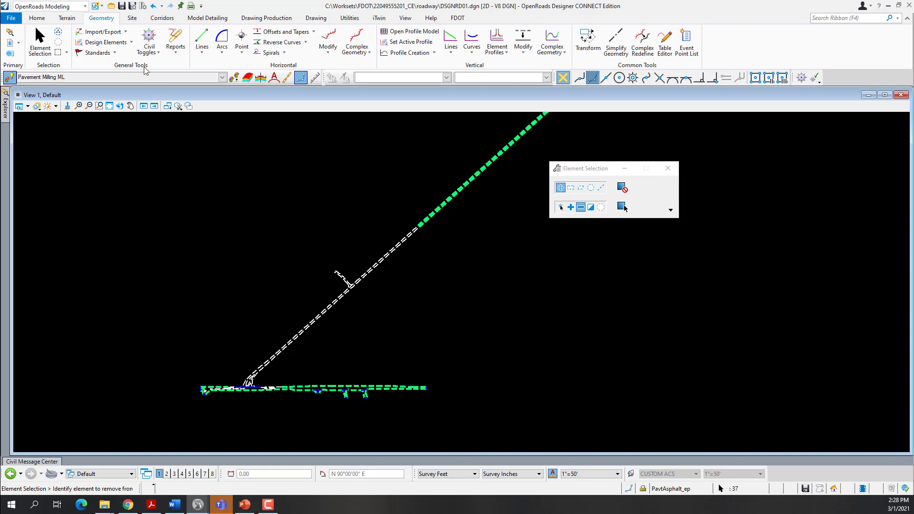
Start the Set Feature Definition command for the selected main road edges and set the feature type to Linear
{"action": "left_click", "coordinate": [131, 44]}
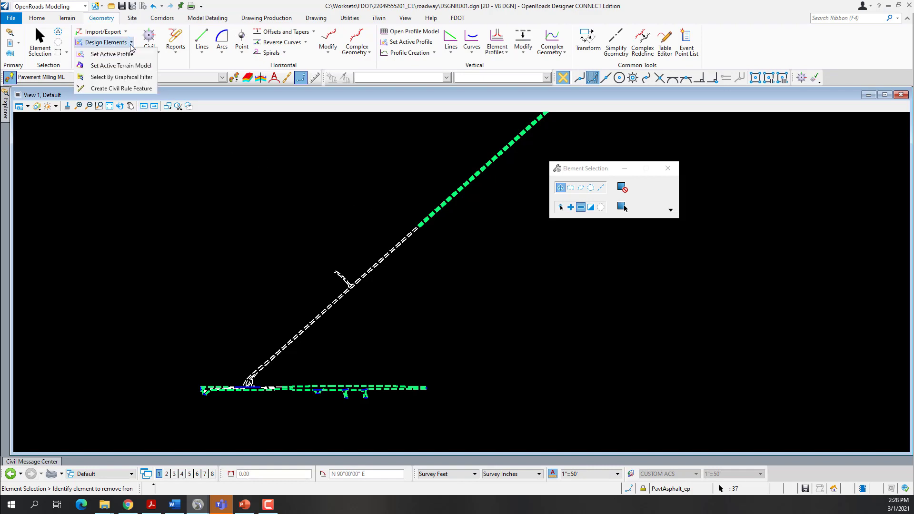
{"action": "left_click", "coordinate": [131, 45]}
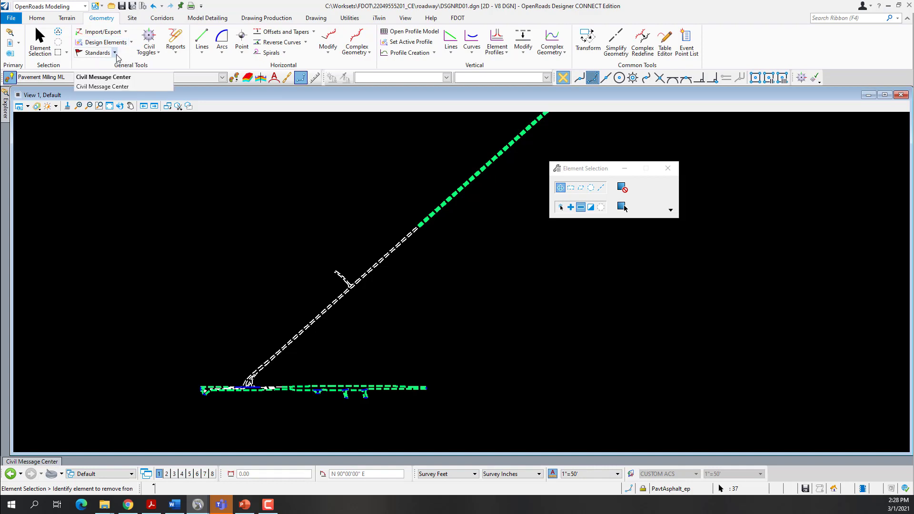
{"action": "left_click", "coordinate": [115, 53]}
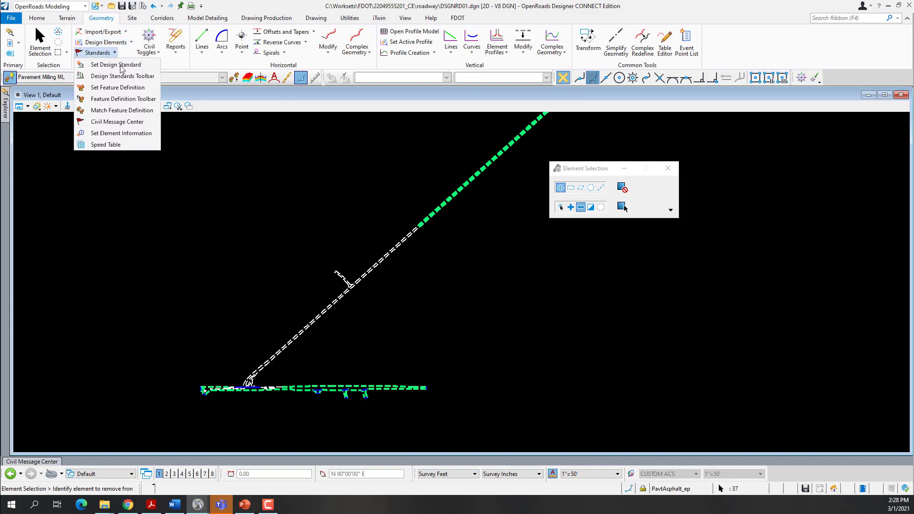
{"action": "left_click", "coordinate": [124, 91]}
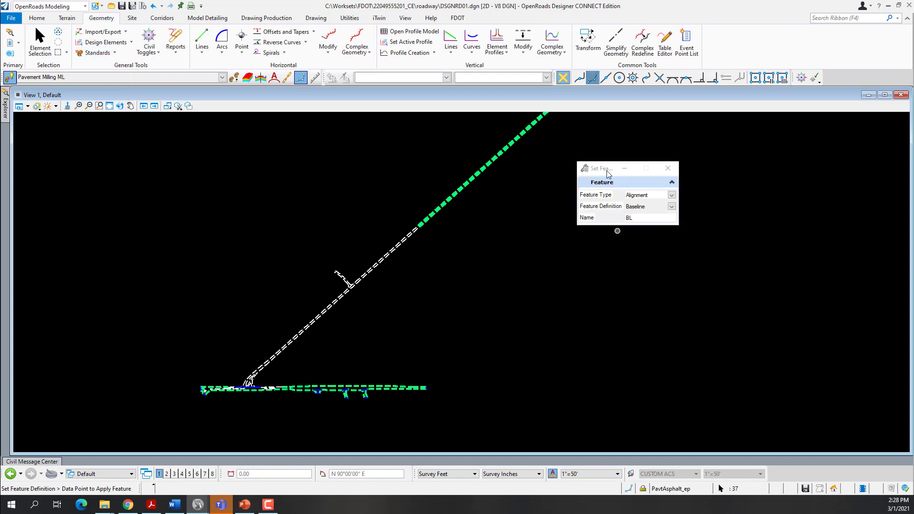
{"action": "left_click_drag", "start_coordinate": [607, 171], "coordinate": [569, 152]}
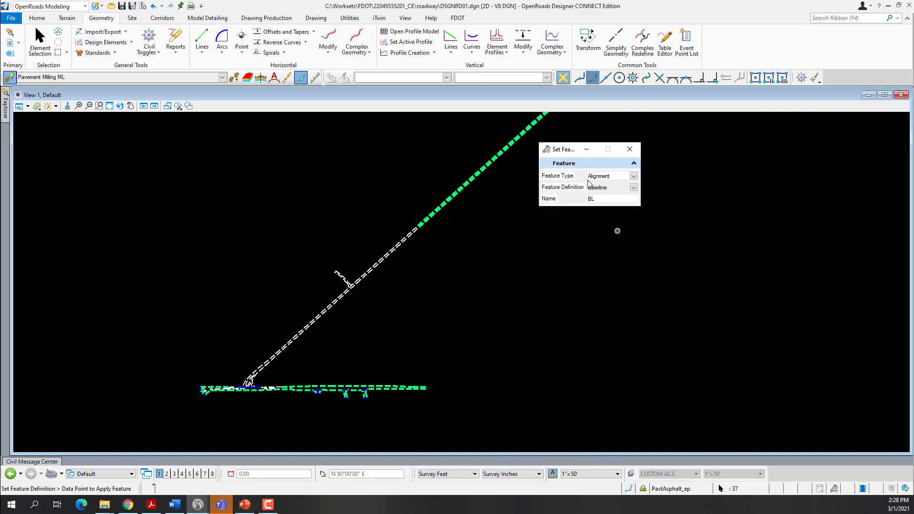
{"action": "left_click", "coordinate": [634, 177]}
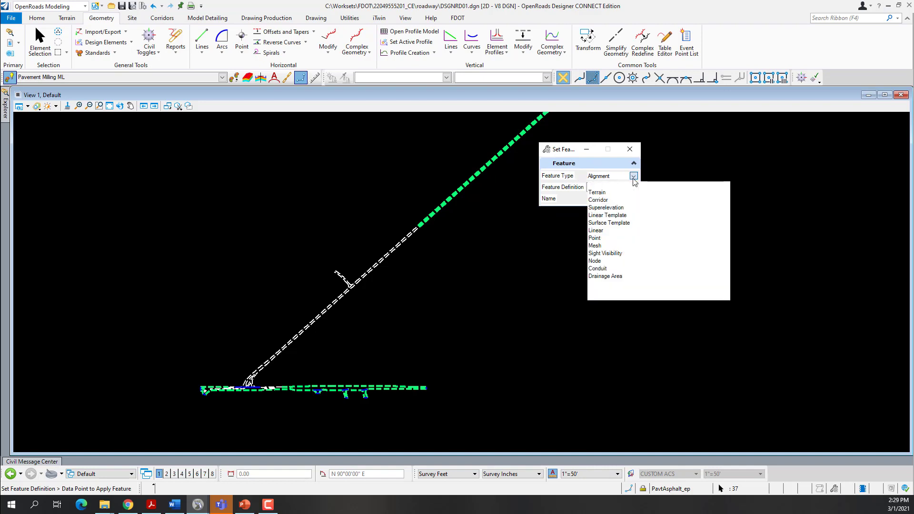
{"action": "left_click", "coordinate": [599, 231]}
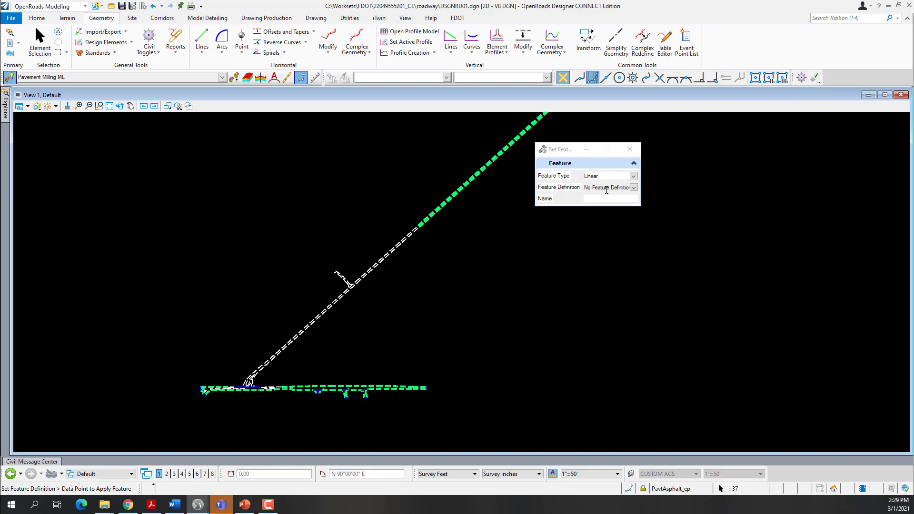
Turn off use of the active feature definition and apply Pavement Milling ML from the Plan/Profile 2D Lines Pavement group to the selected elements
{"action": "left_click", "coordinate": [634, 187]}
{"action": "left_click", "coordinate": [667, 174]}
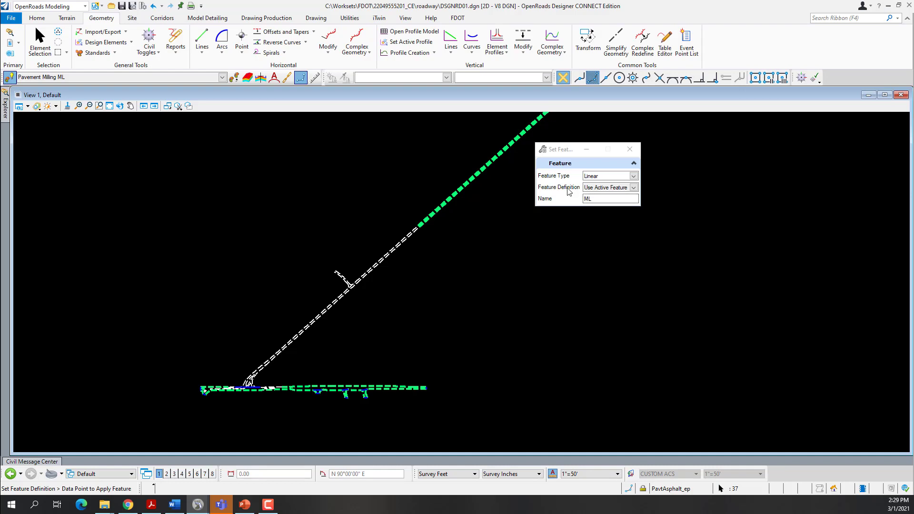
{"action": "left_click", "coordinate": [9, 77]}
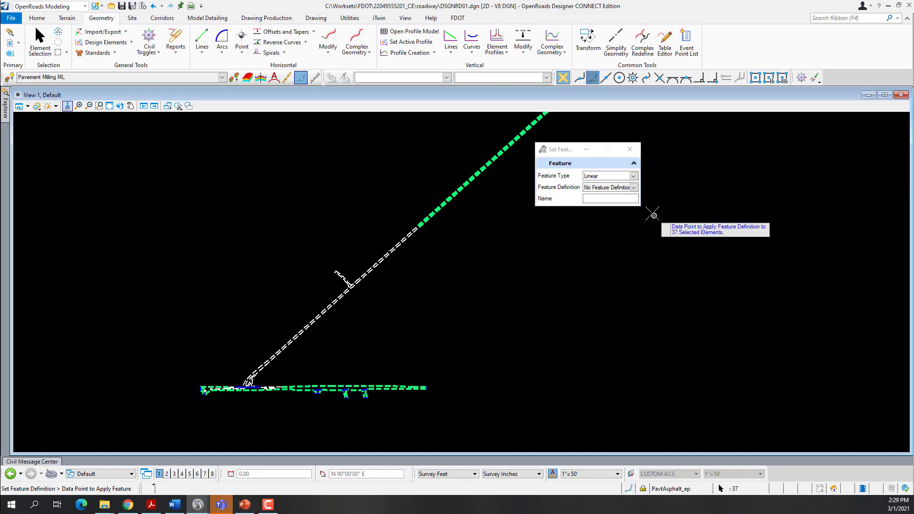
{"action": "left_click", "coordinate": [634, 187]}
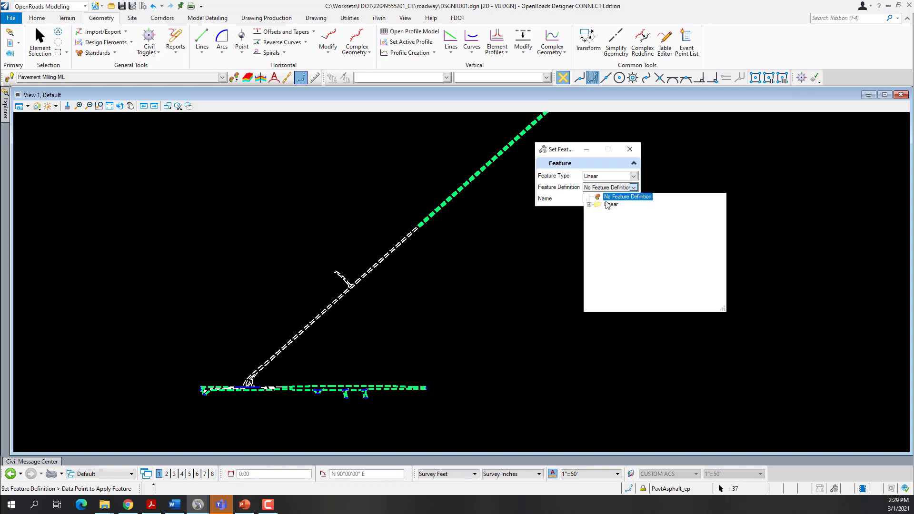
{"action": "left_click", "coordinate": [590, 205]}
{"action": "left_click", "coordinate": [598, 220]}
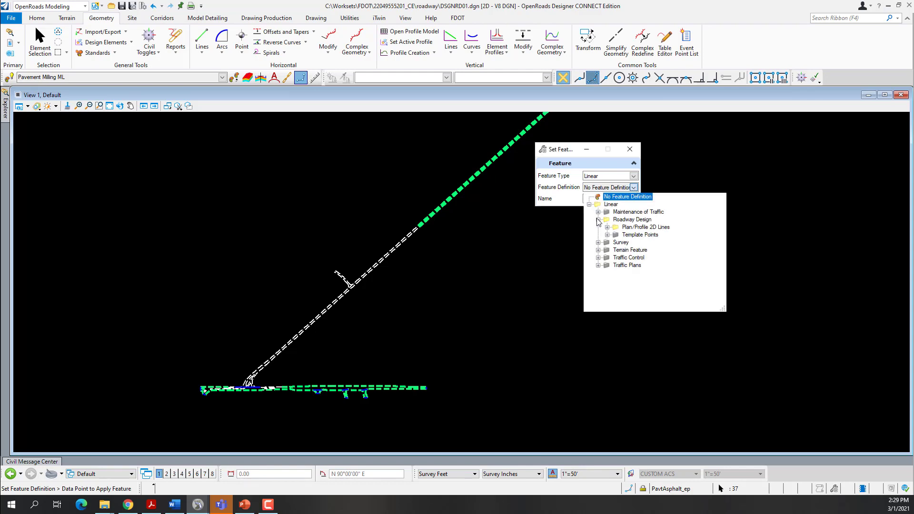
{"action": "left_click", "coordinate": [607, 228]}
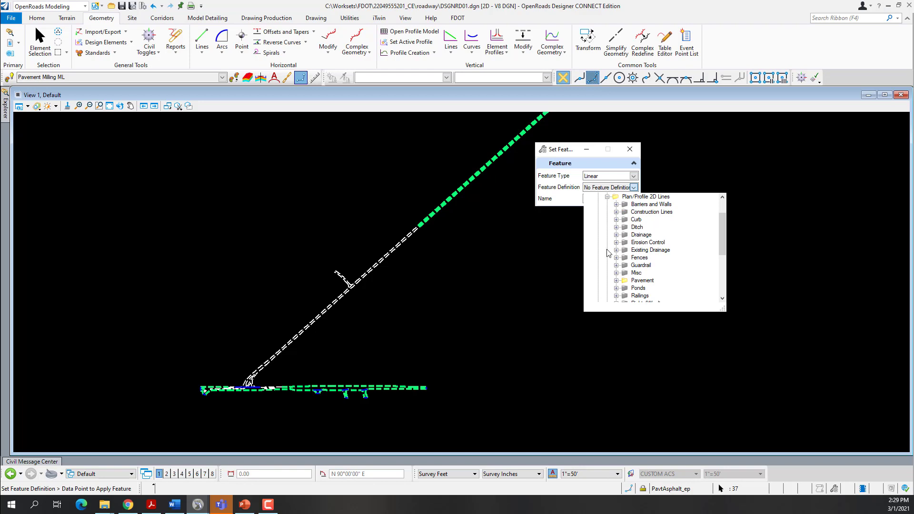
{"action": "left_click", "coordinate": [617, 281]}
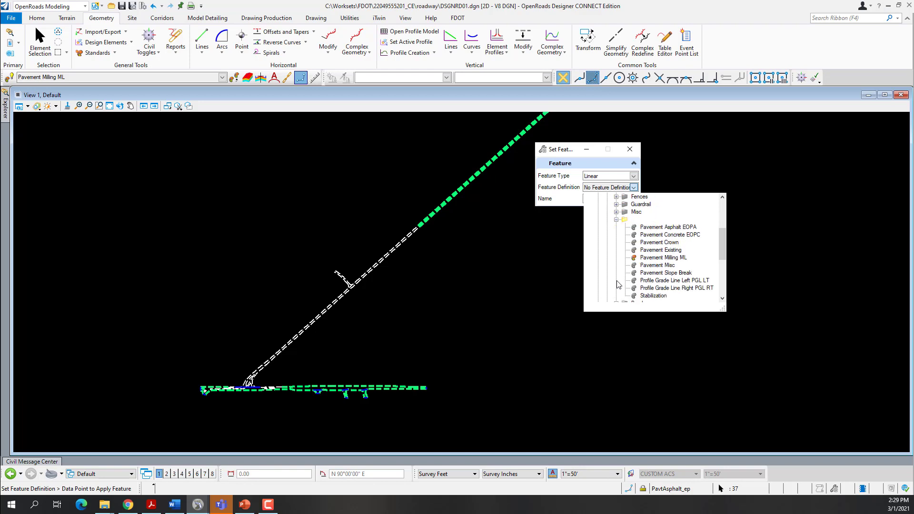
{"action": "left_click", "coordinate": [662, 257]}
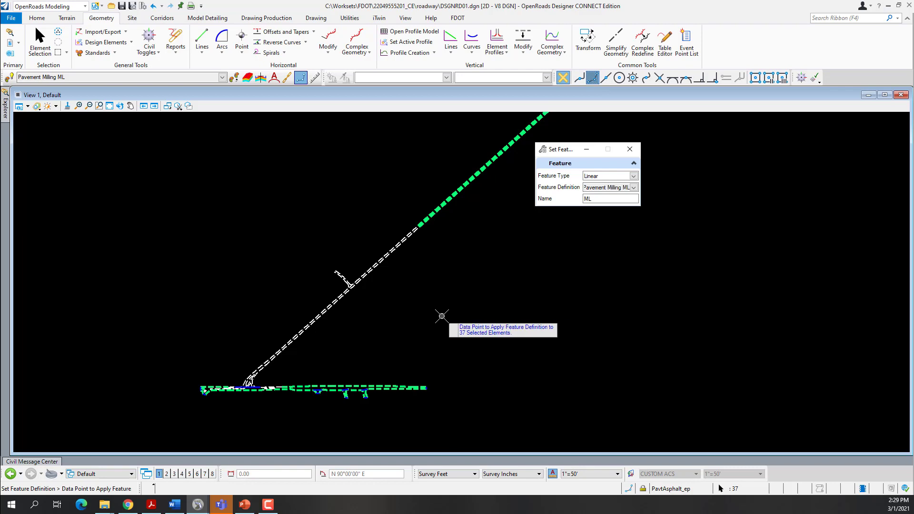
{"action": "left_click", "coordinate": [442, 317]}
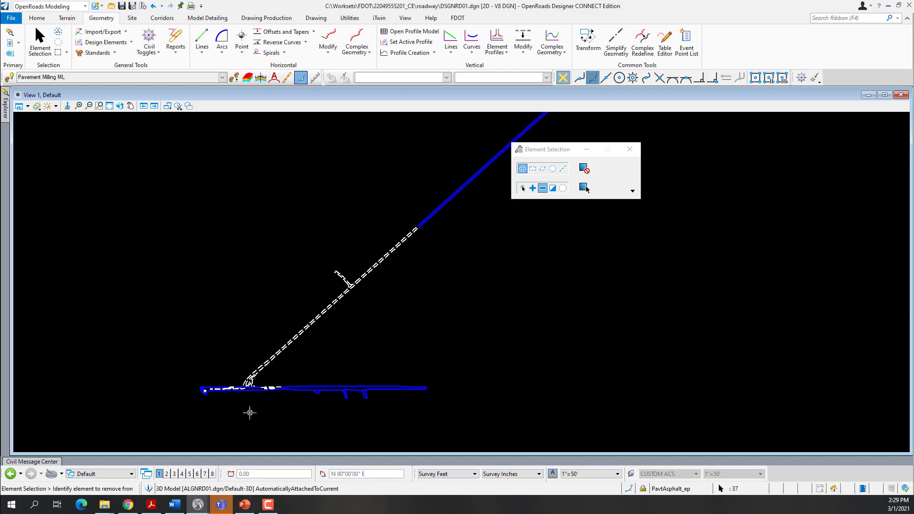
Use Break Element to delete the asphalt edge segment on the main road's northern edge, just west of the side road's approach
{"action": "scroll", "coordinate": [229, 391], "scroll_direction": "up", "scroll_amount": 2}
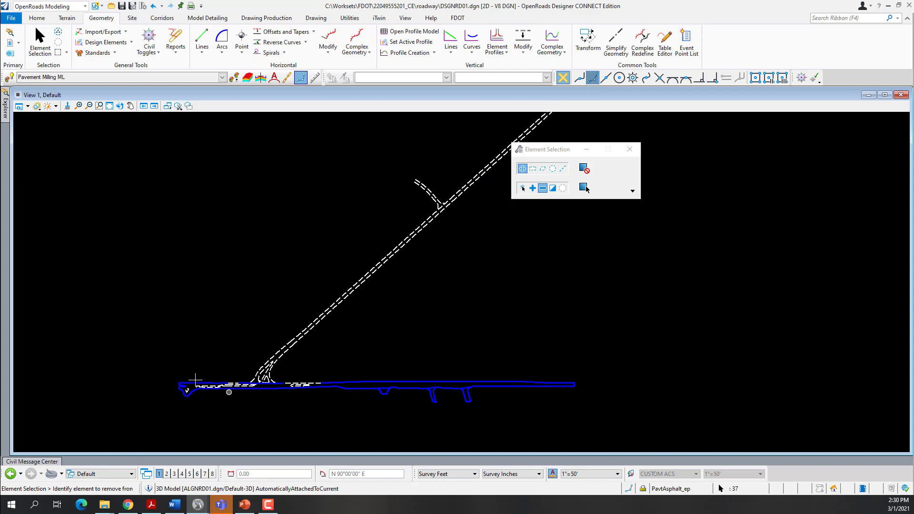
{"action": "scroll", "coordinate": [229, 390], "scroll_direction": "up", "scroll_amount": 2}
{"action": "scroll", "coordinate": [276, 386], "scroll_direction": "up", "scroll_amount": 2}
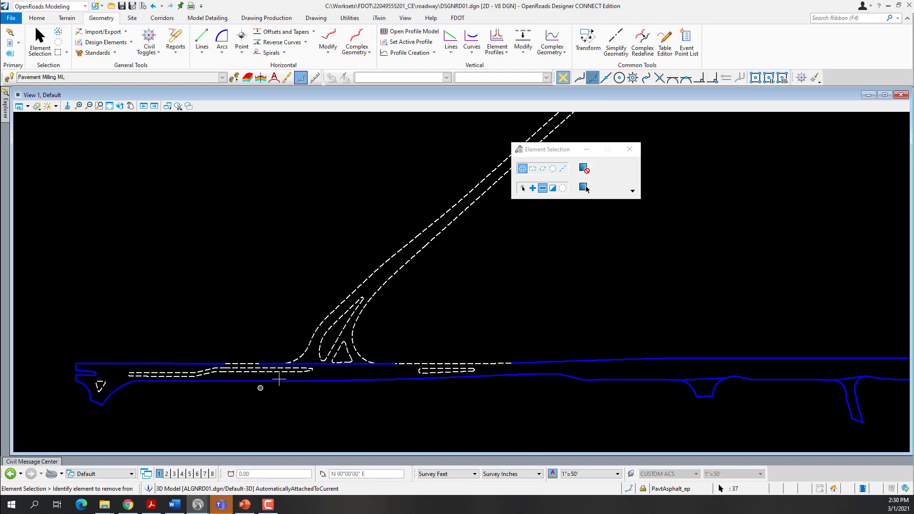
{"action": "scroll", "coordinate": [270, 342], "scroll_direction": "up", "scroll_amount": 5}
{"action": "scroll", "coordinate": [239, 265], "scroll_direction": "down", "scroll_amount": 5}
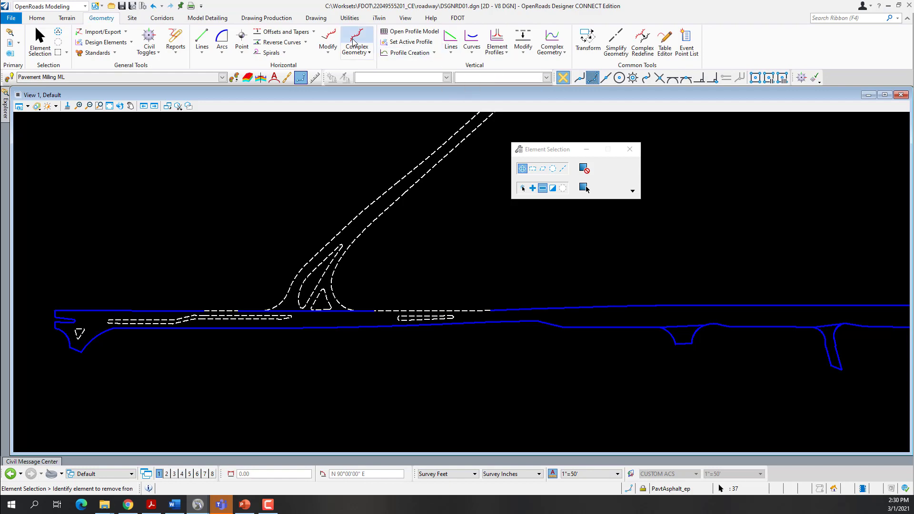
{"action": "left_click", "coordinate": [316, 19]}
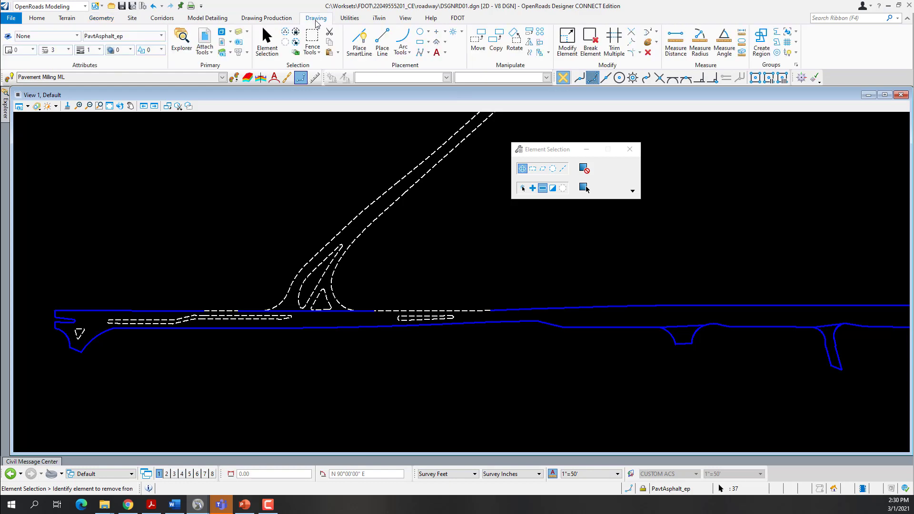
{"action": "left_click", "coordinate": [595, 44]}
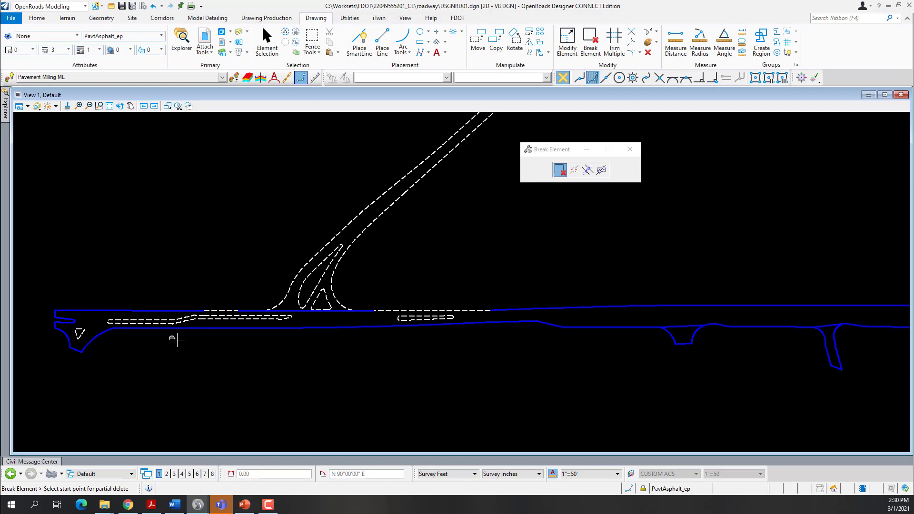
{"action": "scroll", "coordinate": [181, 339], "scroll_direction": "up", "scroll_amount": 5}
{"action": "left_click", "coordinate": [260, 250]}
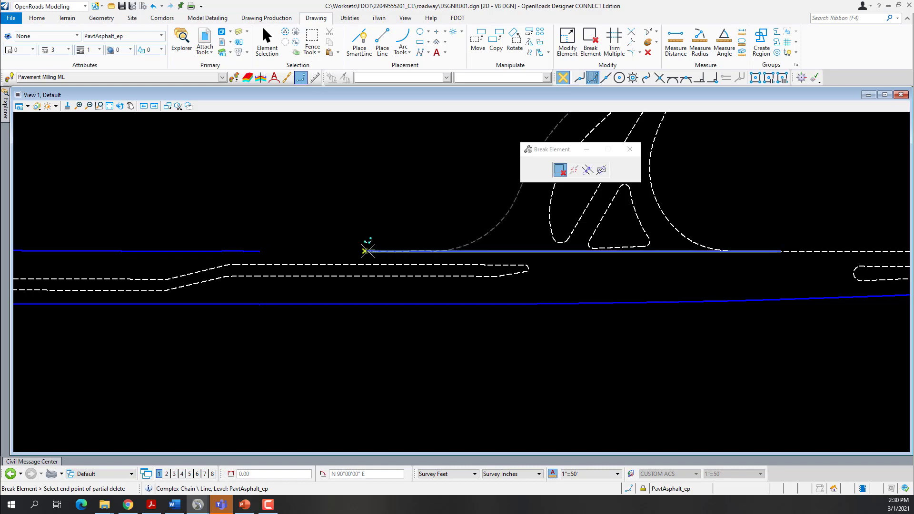
{"action": "left_click", "coordinate": [367, 251]}
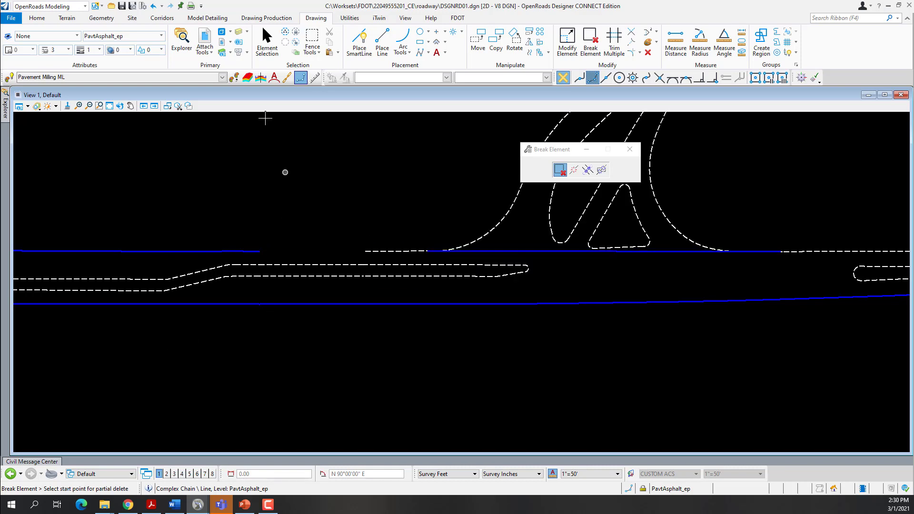
Bridge the gap in the main road's northern edge with a Pavement Milling ML line about 84 ft long, using the active feature
{"action": "left_click", "coordinate": [105, 20]}
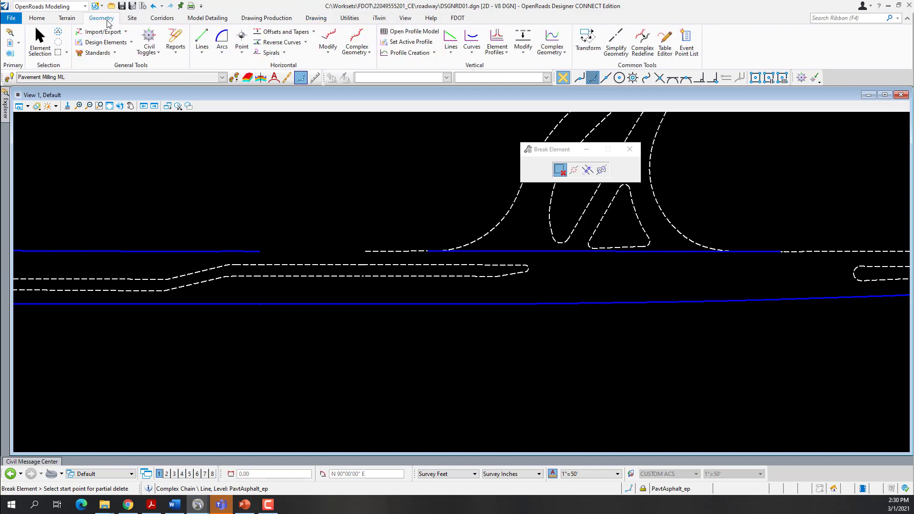
{"action": "left_click", "coordinate": [9, 79]}
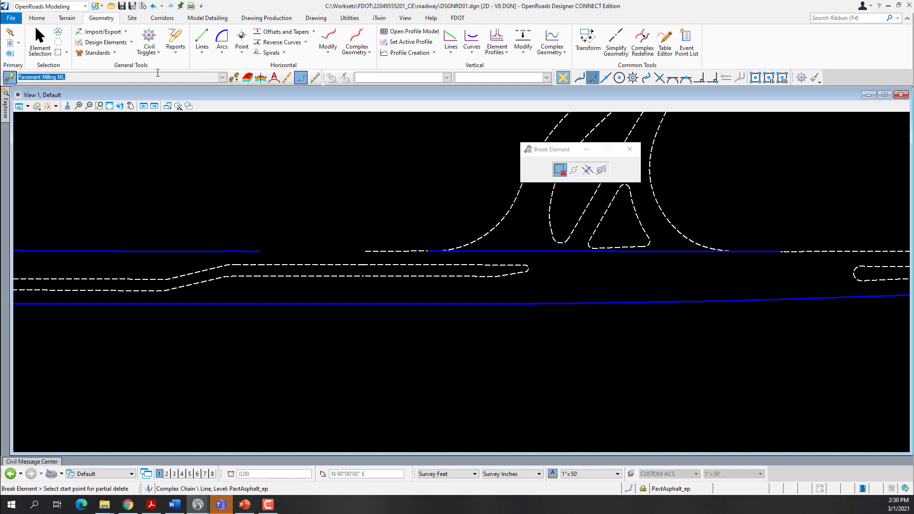
{"action": "left_click", "coordinate": [202, 37]}
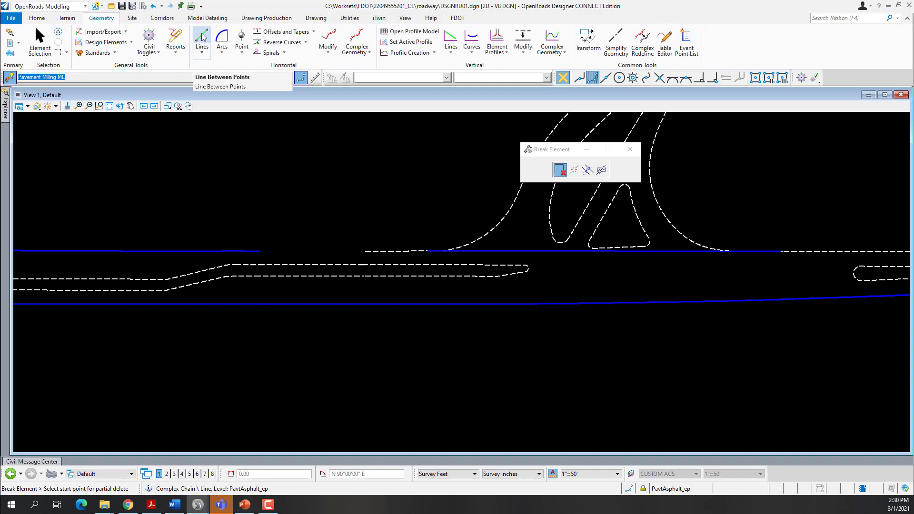
{"action": "left_click", "coordinate": [219, 76]}
{"action": "left_click", "coordinate": [259, 251]}
{"action": "left_click", "coordinate": [365, 251]}
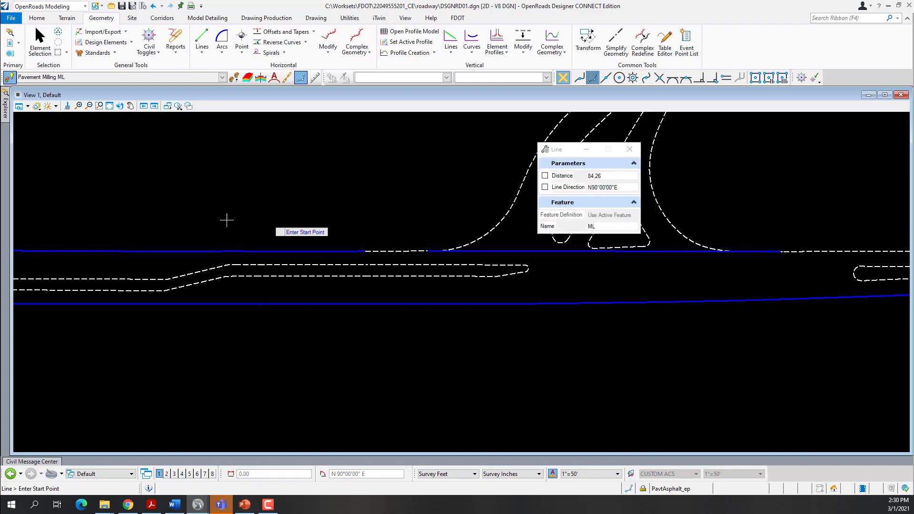
Use Break Element to delete the short straight asphalt edge piece between the bridged milling line and the side road's western curve
{"action": "scroll", "coordinate": [405, 253], "scroll_direction": "up", "scroll_amount": 4}
{"action": "scroll", "coordinate": [347, 265], "scroll_direction": "up", "scroll_amount": 1}
{"action": "scroll", "coordinate": [183, 289], "scroll_direction": "down", "scroll_amount": 4}
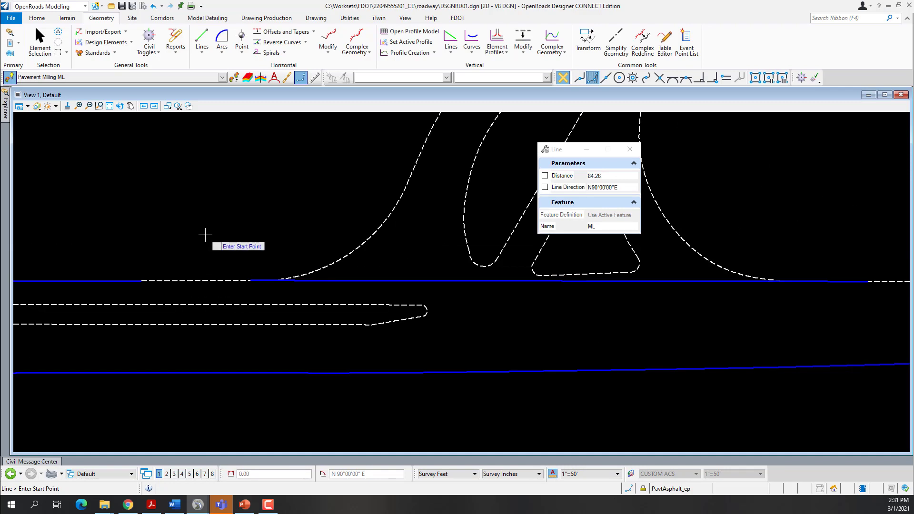
{"action": "scroll", "coordinate": [193, 244], "scroll_direction": "down", "scroll_amount": 5}
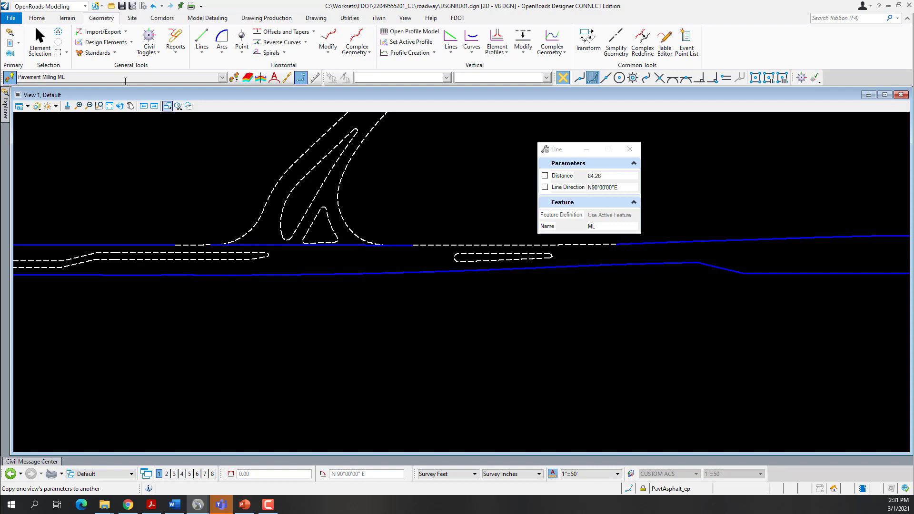
{"action": "left_click", "coordinate": [41, 48]}
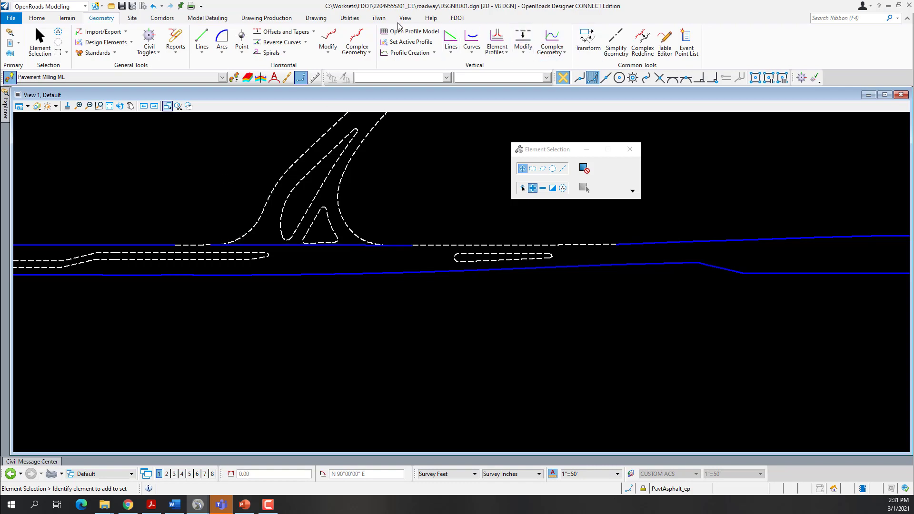
{"action": "left_click", "coordinate": [322, 22]}
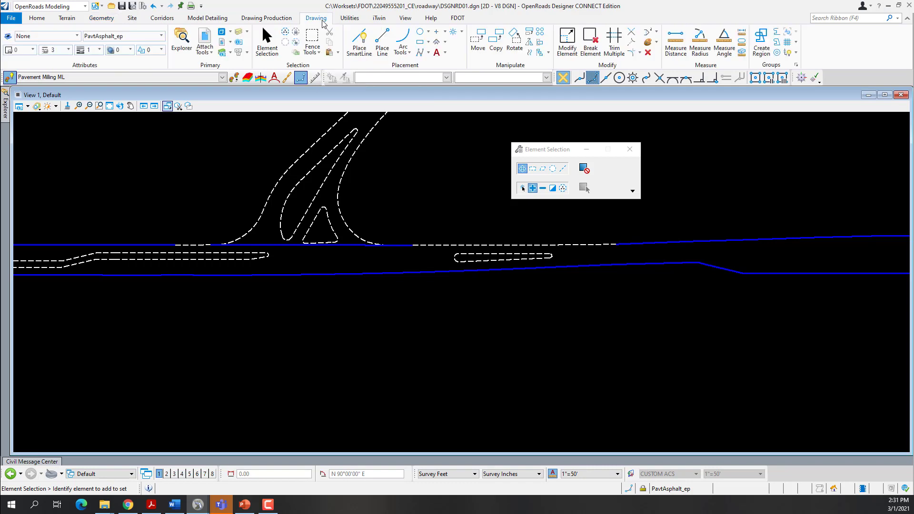
{"action": "left_click", "coordinate": [593, 42]}
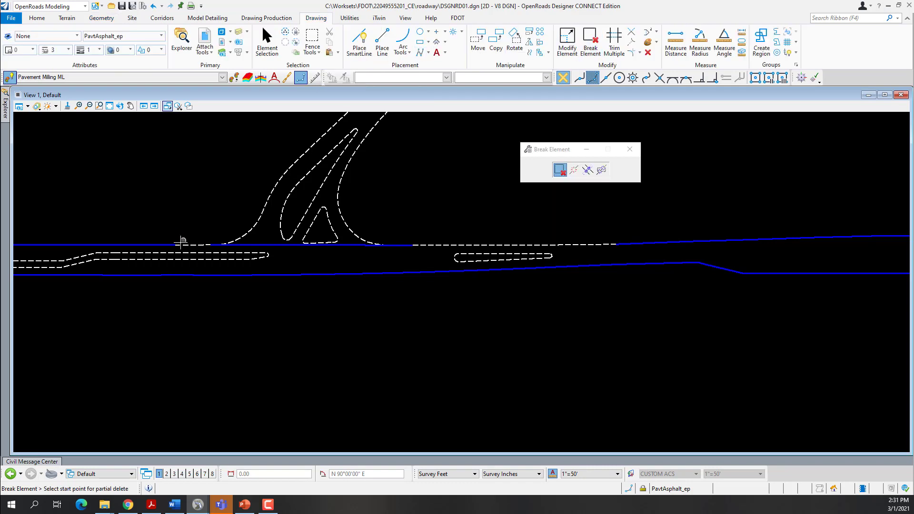
{"action": "left_click", "coordinate": [567, 42]}
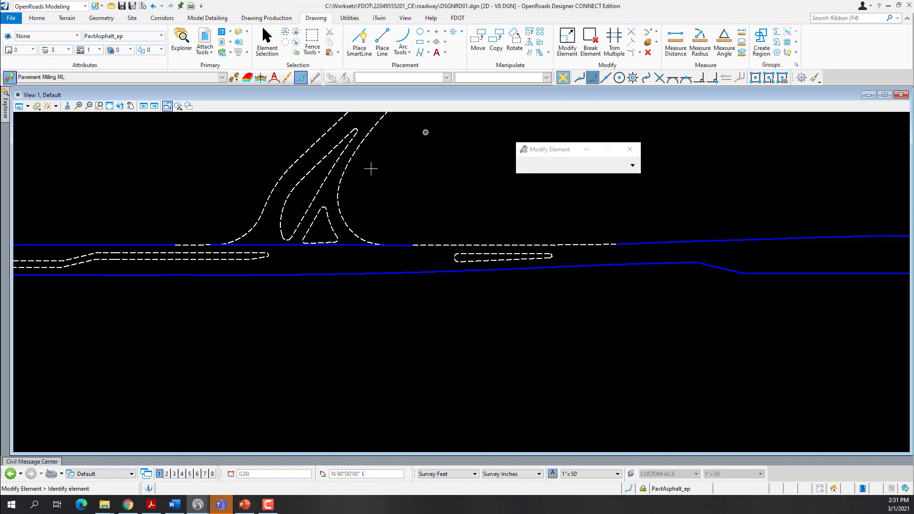
{"action": "left_click", "coordinate": [183, 245]}
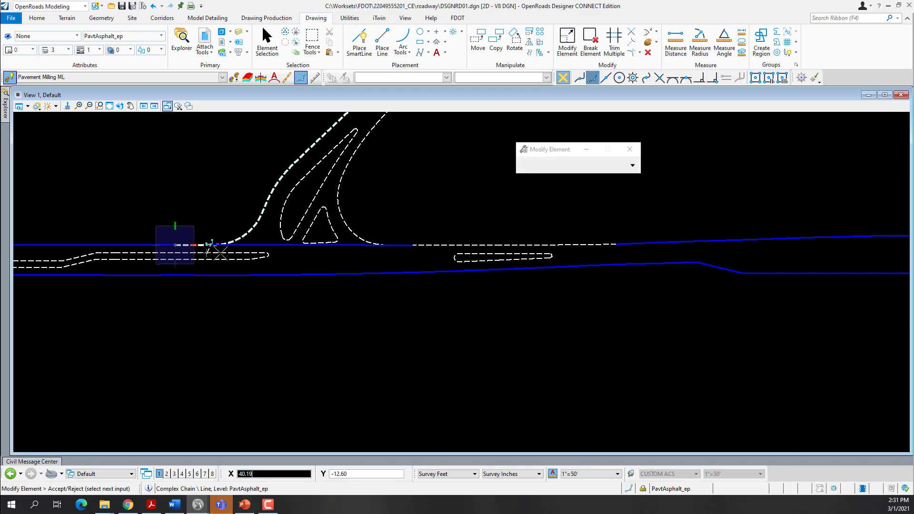
{"action": "left_click", "coordinate": [591, 42]}
{"action": "left_click", "coordinate": [175, 245]}
{"action": "left_click", "coordinate": [211, 244]}
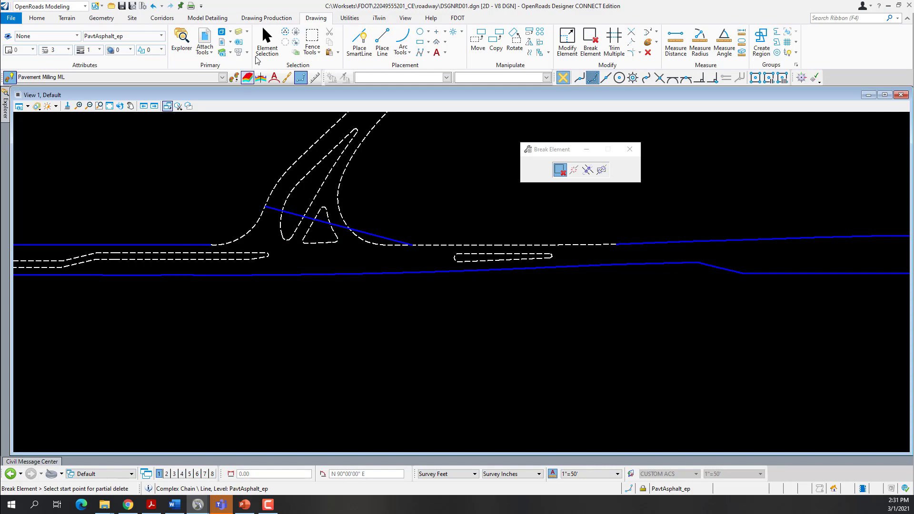
Move the milling line's endpoint from the side road's western curve to the end of the main road's western milling line, making it about 282 ft long
{"action": "left_click", "coordinate": [267, 38]}
{"action": "left_click", "coordinate": [272, 208]}
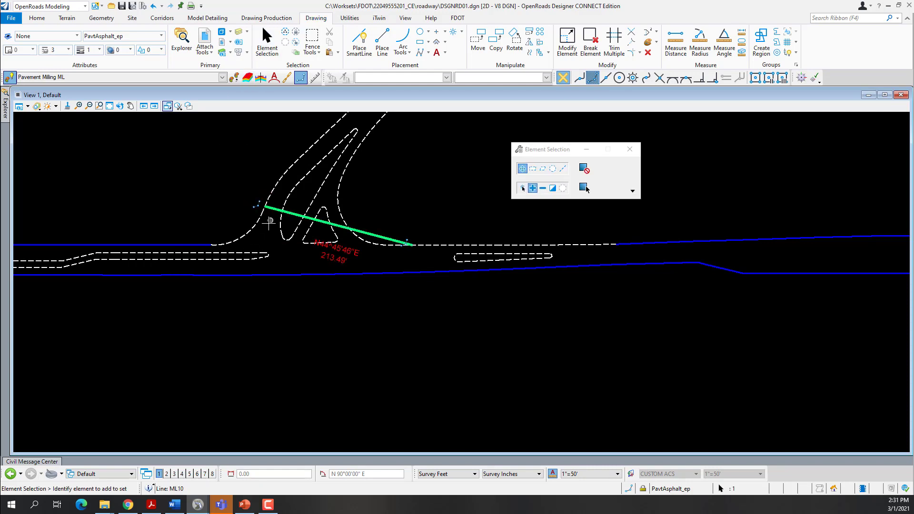
{"action": "left_click", "coordinate": [265, 210]}
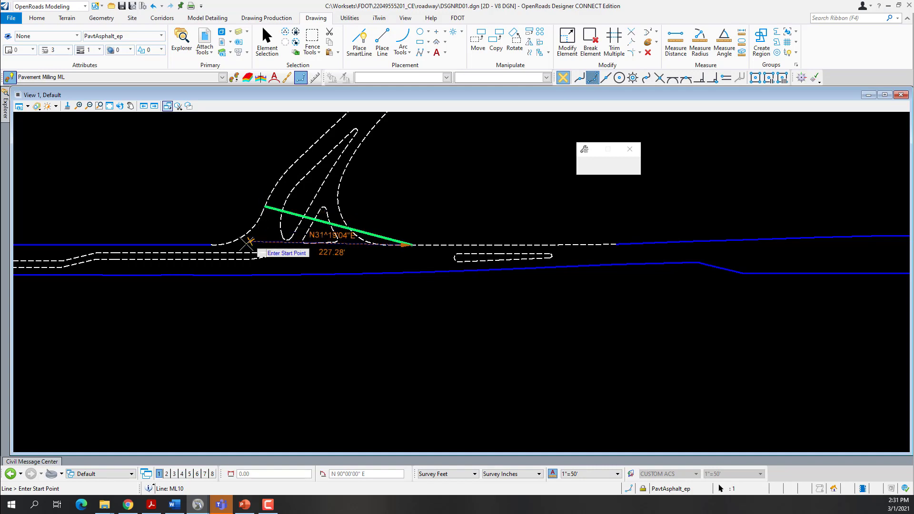
{"action": "left_click", "coordinate": [210, 246]}
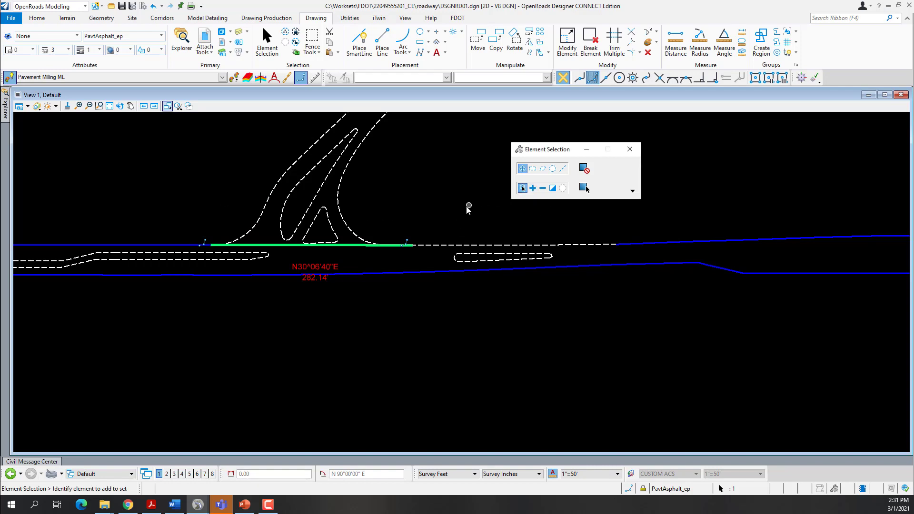
{"action": "left_click", "coordinate": [434, 227]}
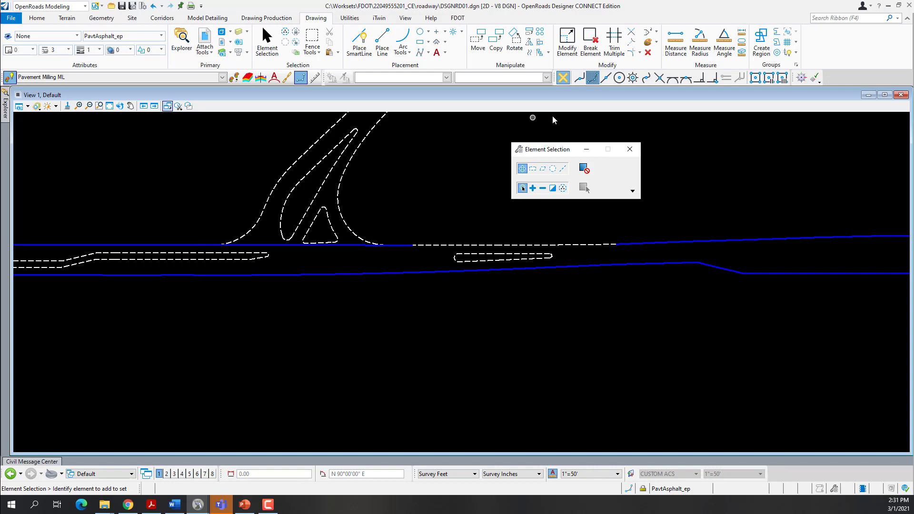
Pull the milling line's eastern end clear of the asphalt edge and use Break Element to delete the edge piece just east of the side road's curve
{"action": "left_click", "coordinate": [379, 246]}
{"action": "left_click", "coordinate": [397, 247]}
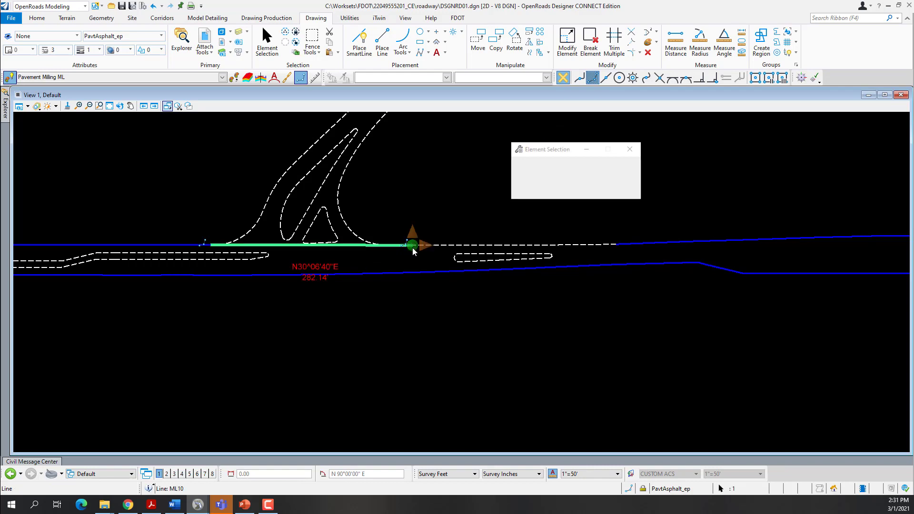
{"action": "left_click", "coordinate": [408, 257]}
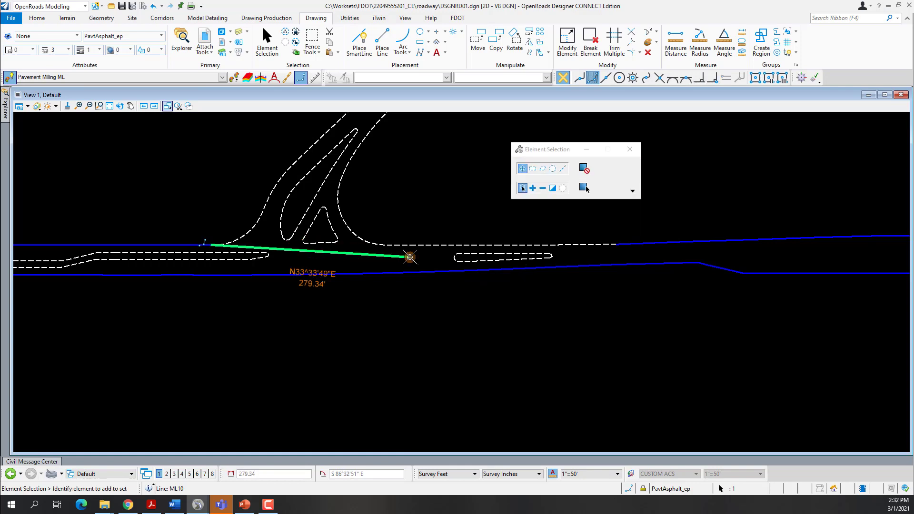
{"action": "left_click", "coordinate": [453, 184]}
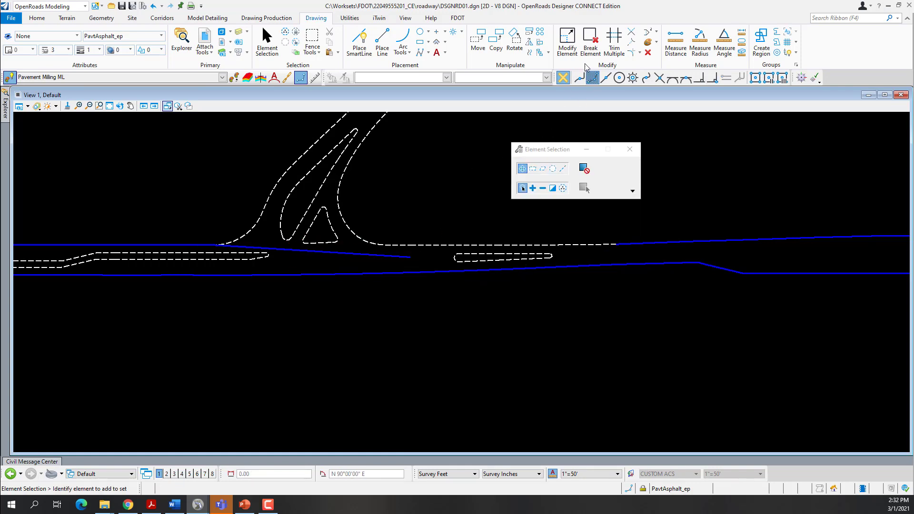
{"action": "left_click", "coordinate": [590, 43]}
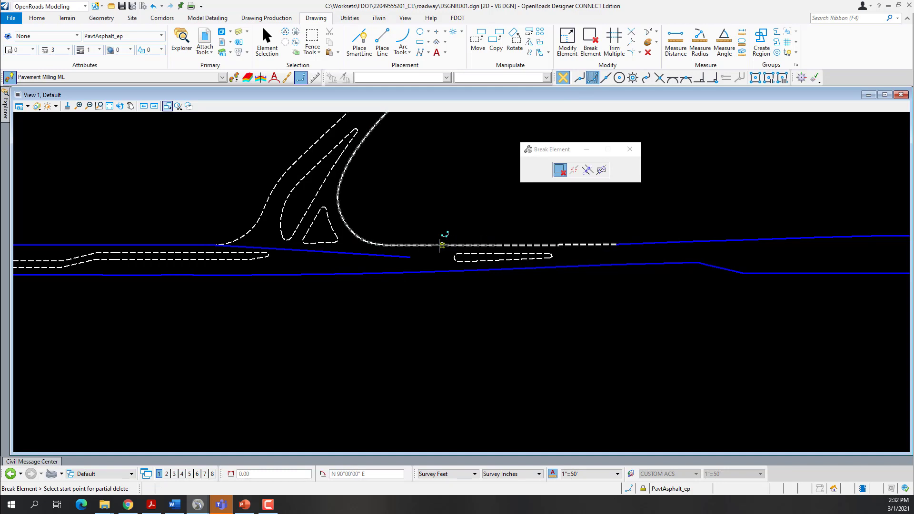
{"action": "left_click", "coordinate": [442, 245]}
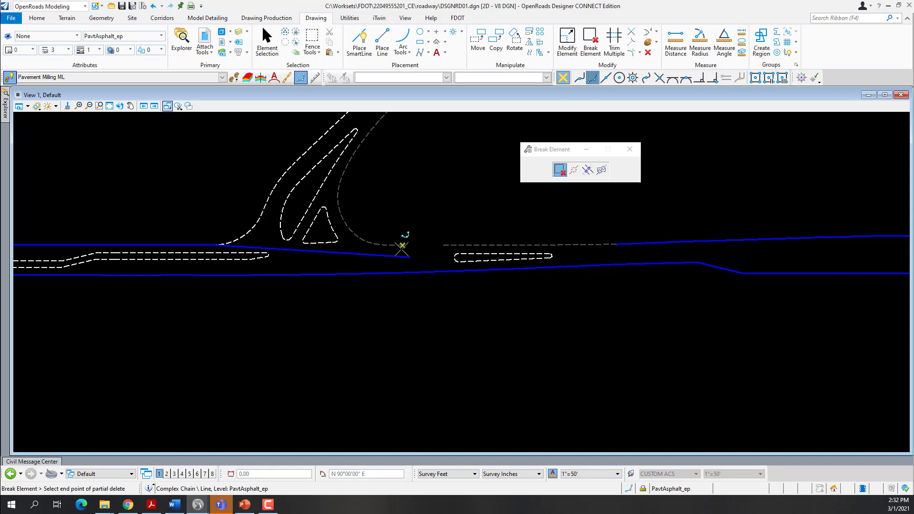
{"action": "left_click", "coordinate": [393, 245]}
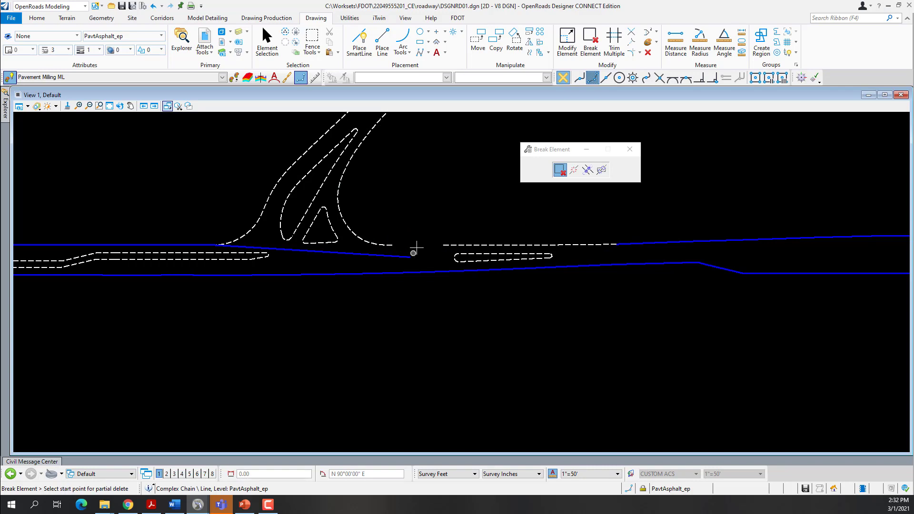
Snap the milling line's eastern end to the cut asphalt end at the side road's eastern curve, making the line about 254 ft long
{"action": "left_click", "coordinate": [262, 41]}
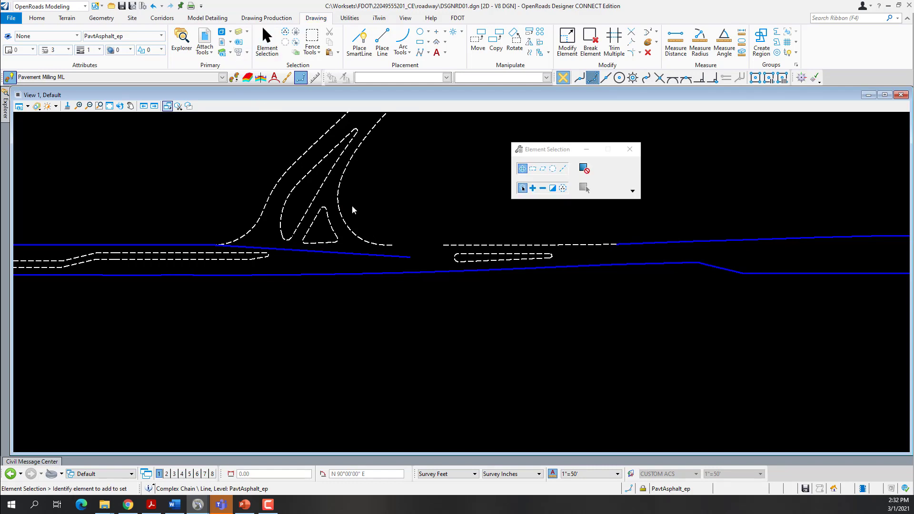
{"action": "left_click", "coordinate": [403, 262]}
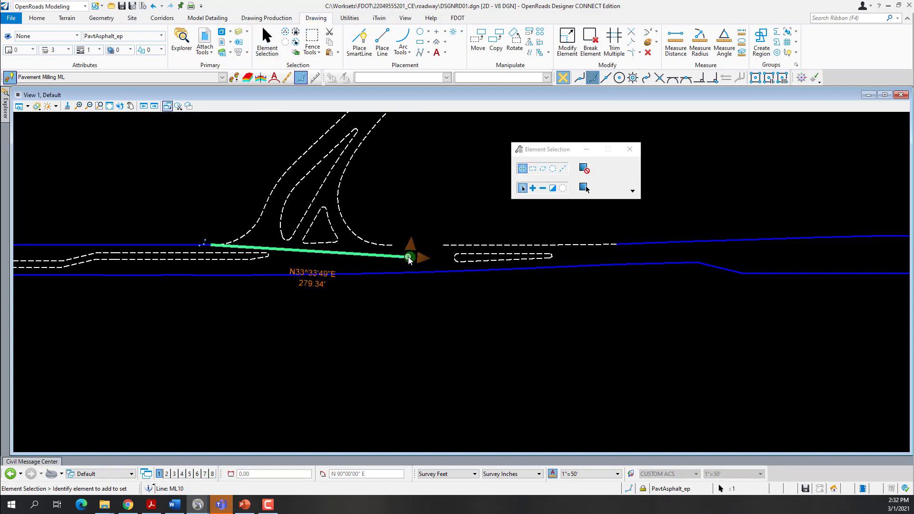
{"action": "left_click", "coordinate": [408, 257]}
{"action": "left_click", "coordinate": [413, 245]}
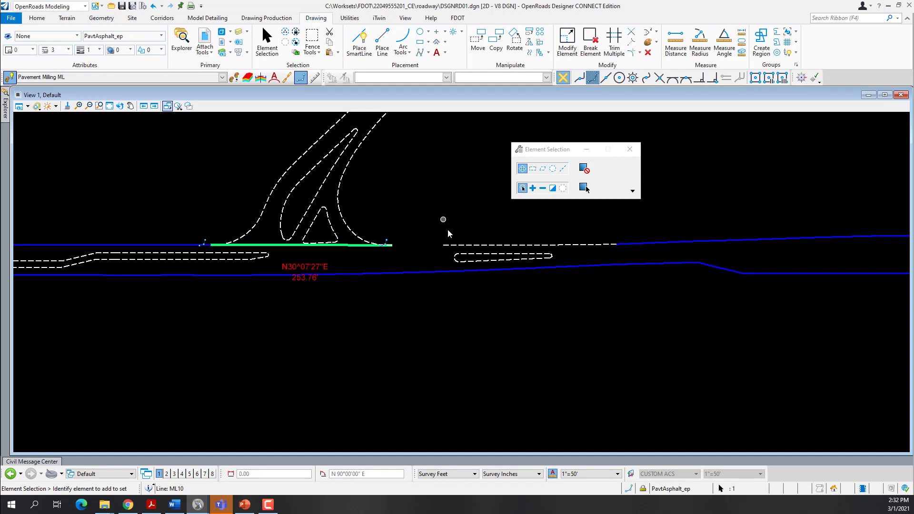
Stretch the western end of the remaining northern asphalt edge to meet the milling line's eastern end
{"action": "left_click", "coordinate": [450, 246]}
{"action": "left_click", "coordinate": [443, 245]}
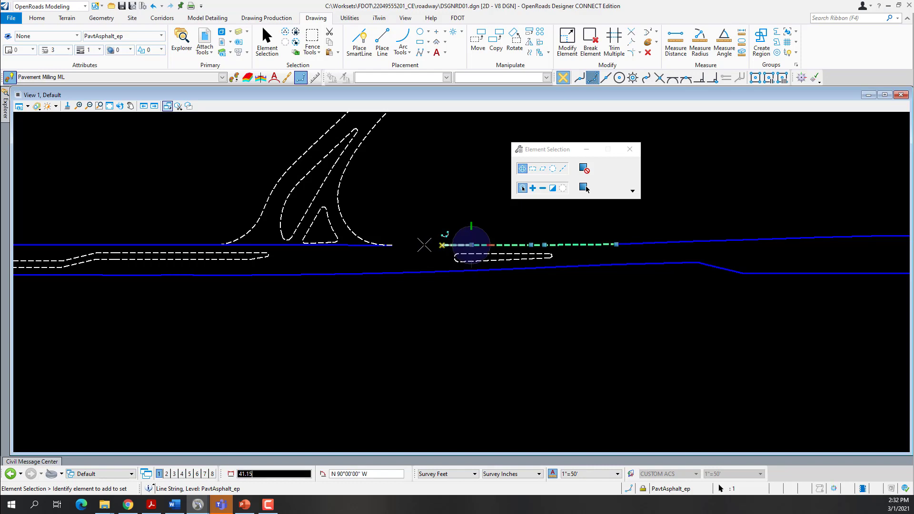
{"action": "left_click", "coordinate": [393, 245]}
{"action": "left_click", "coordinate": [398, 253]}
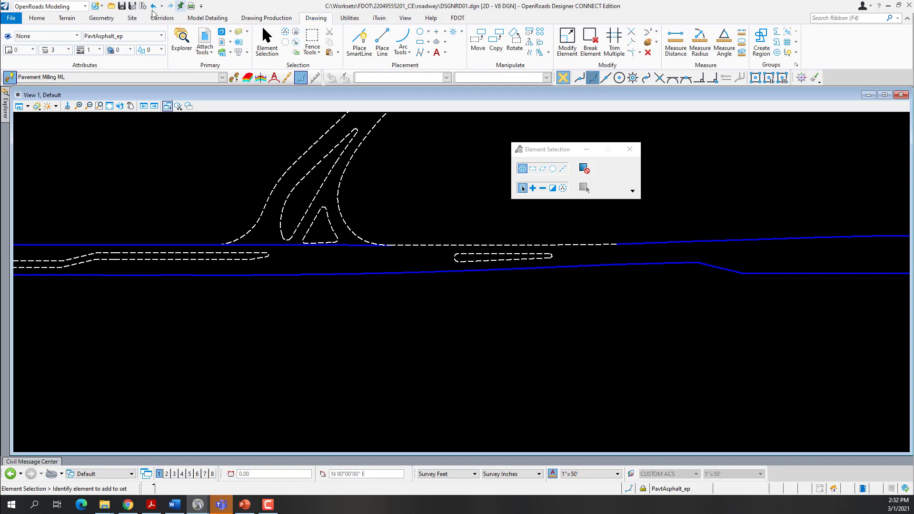
Apply the active Pavement Milling ML feature definition to the stretched asphalt edge with Set Feature Definition
{"action": "left_click", "coordinate": [95, 21]}
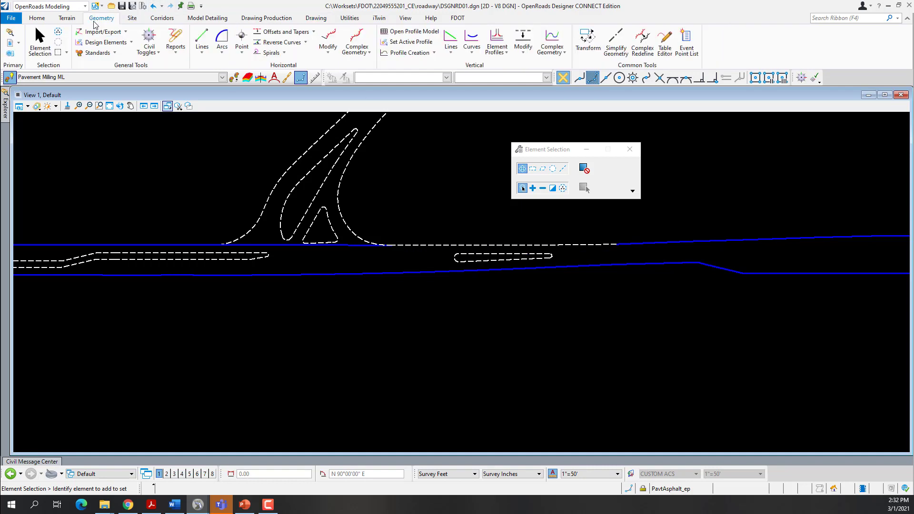
{"action": "left_click", "coordinate": [115, 54]}
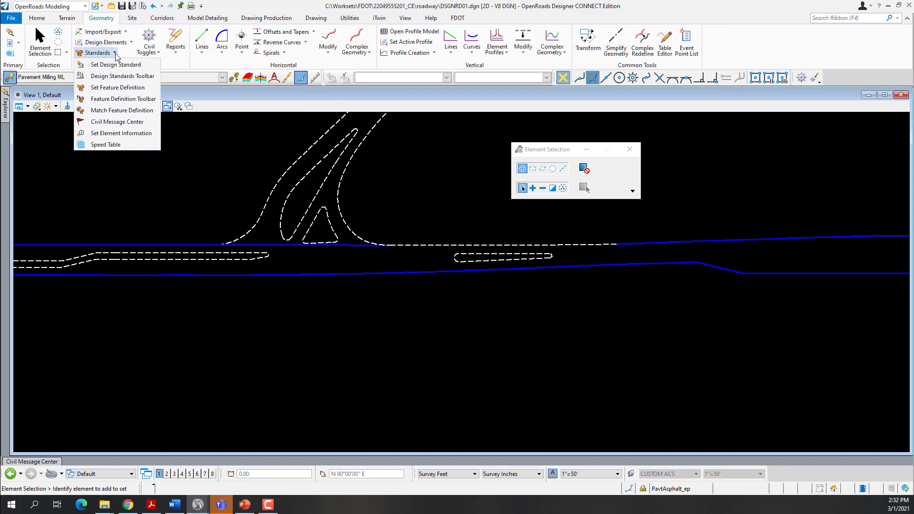
{"action": "left_click", "coordinate": [128, 88]}
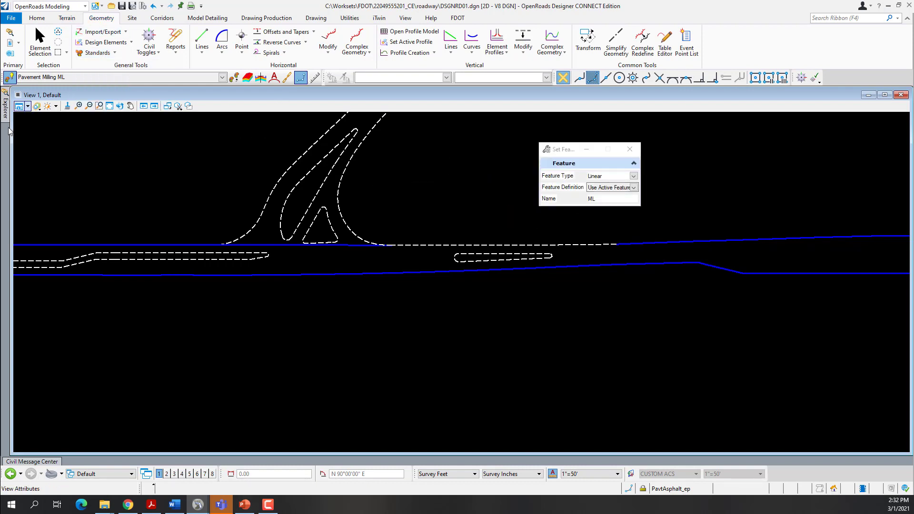
{"action": "left_click", "coordinate": [522, 244]}
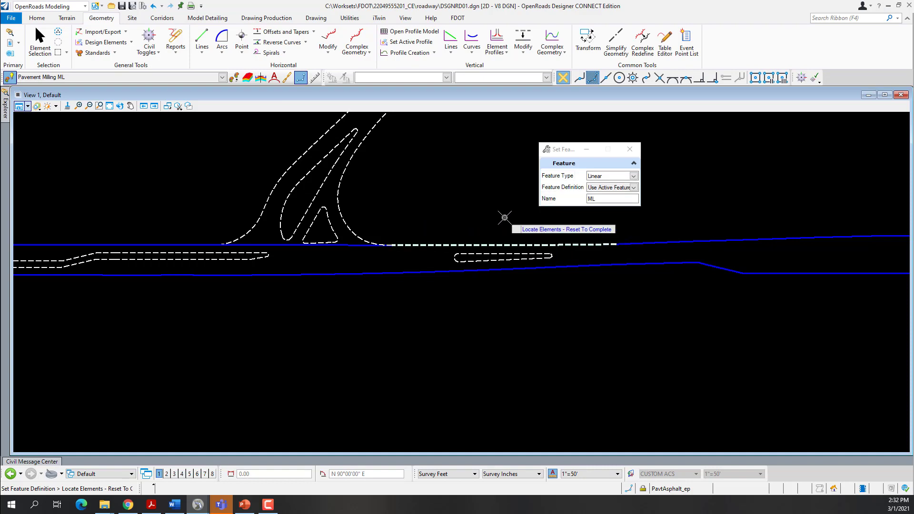
{"action": "right_click", "coordinate": [505, 218]}
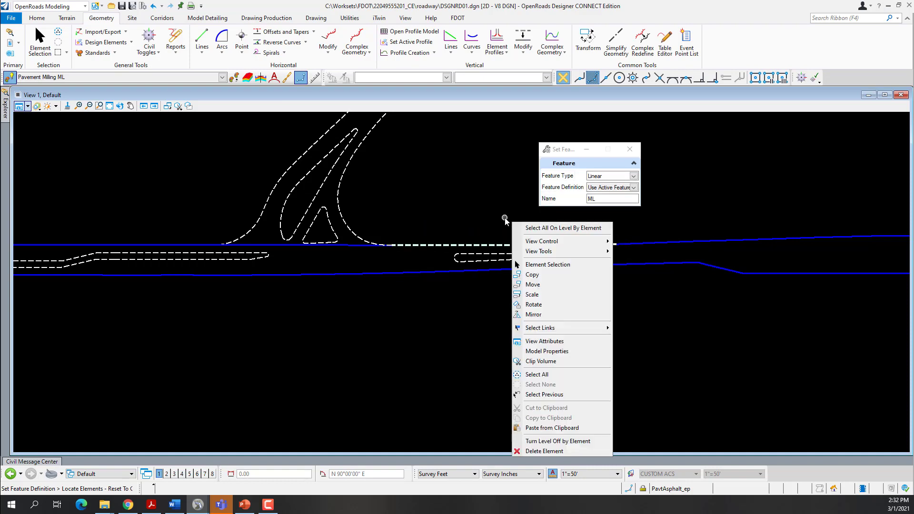
{"action": "right_click", "coordinate": [505, 217]}
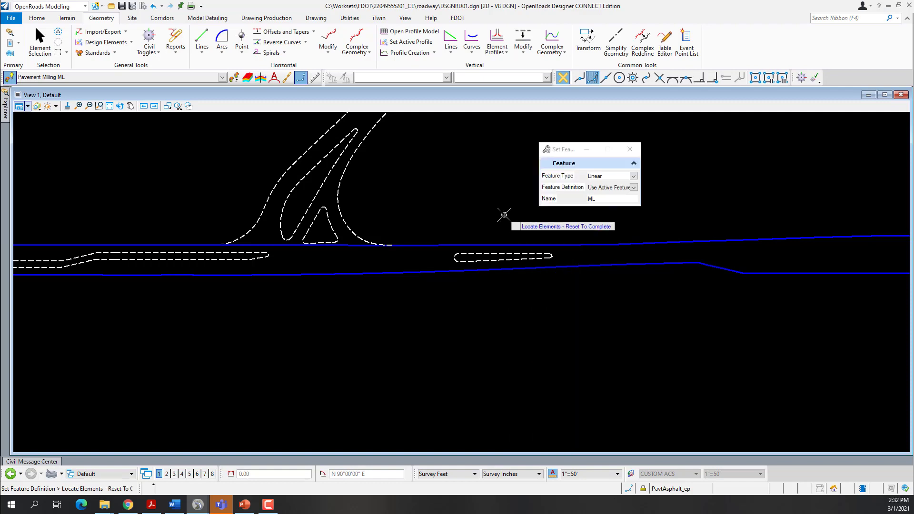
{"action": "right_click", "coordinate": [479, 214]}
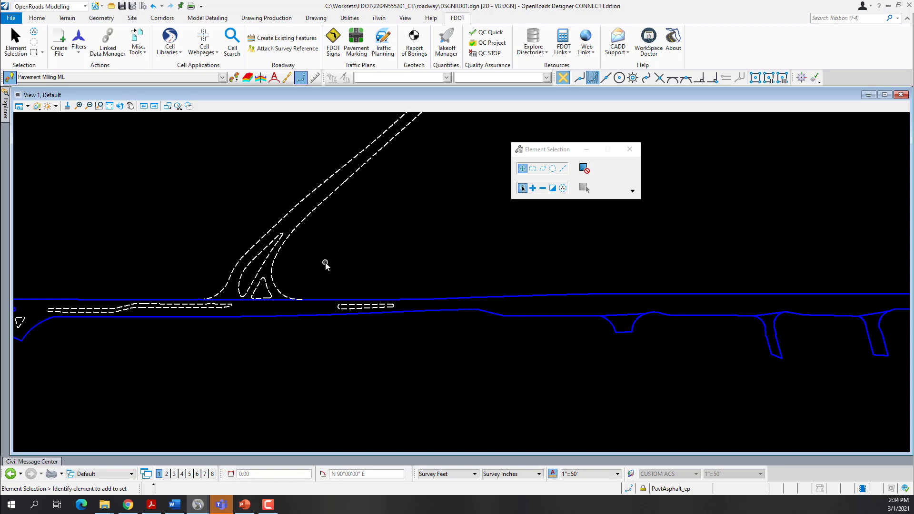
Turn on the display of the ALGNRD01.dgn alignment reference
{"action": "left_click", "coordinate": [120, 106]}
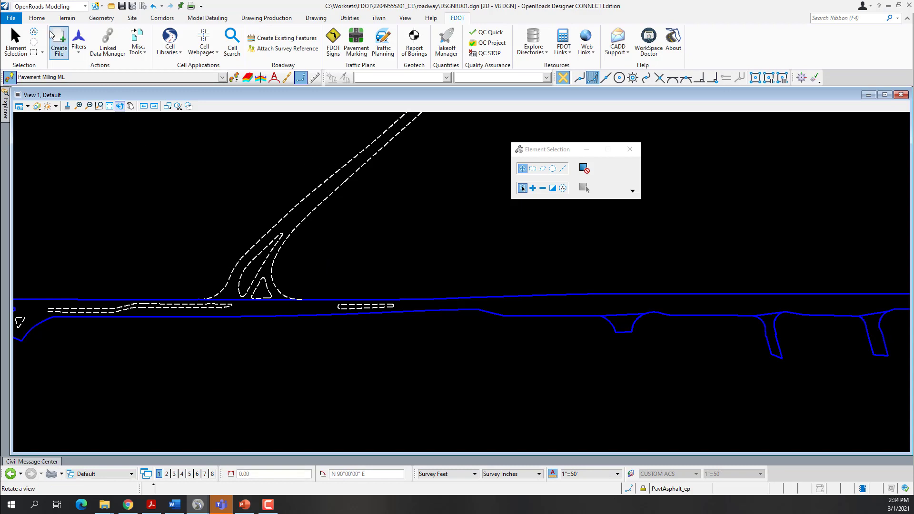
{"action": "left_click", "coordinate": [39, 22]}
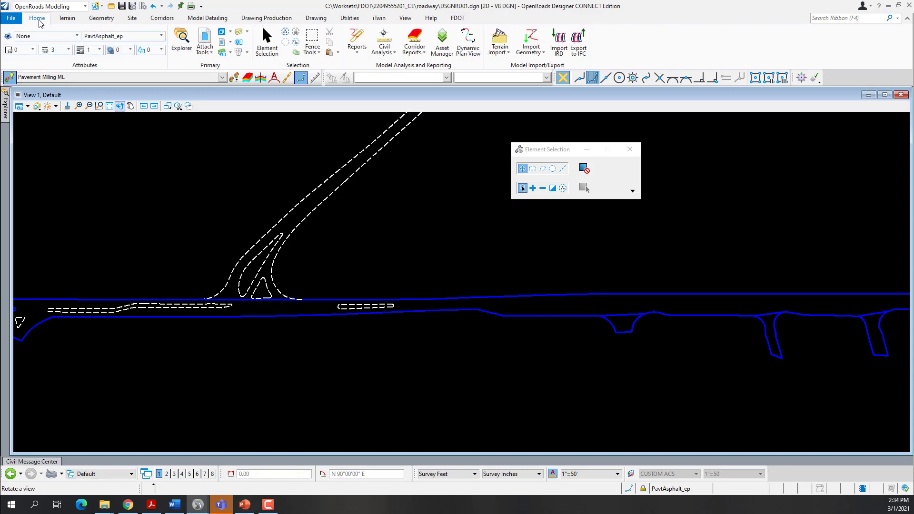
{"action": "left_click", "coordinate": [205, 40]}
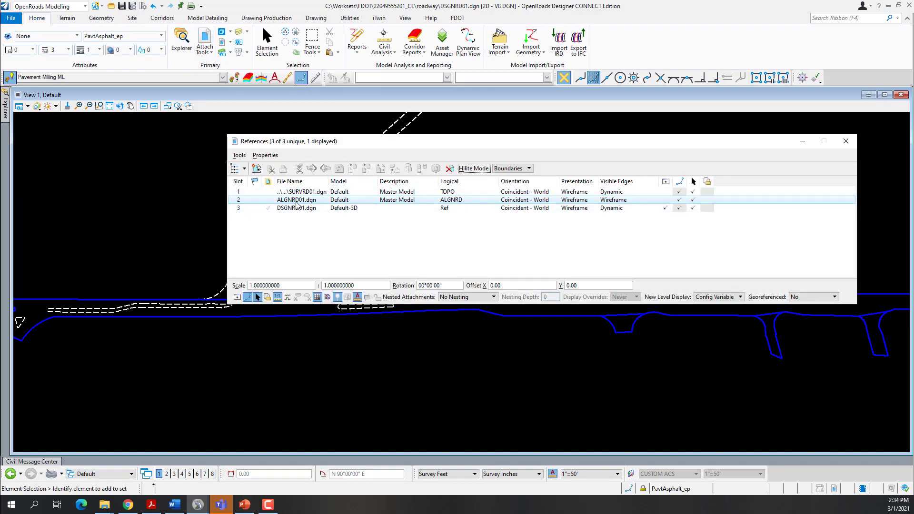
{"action": "left_click", "coordinate": [665, 200]}
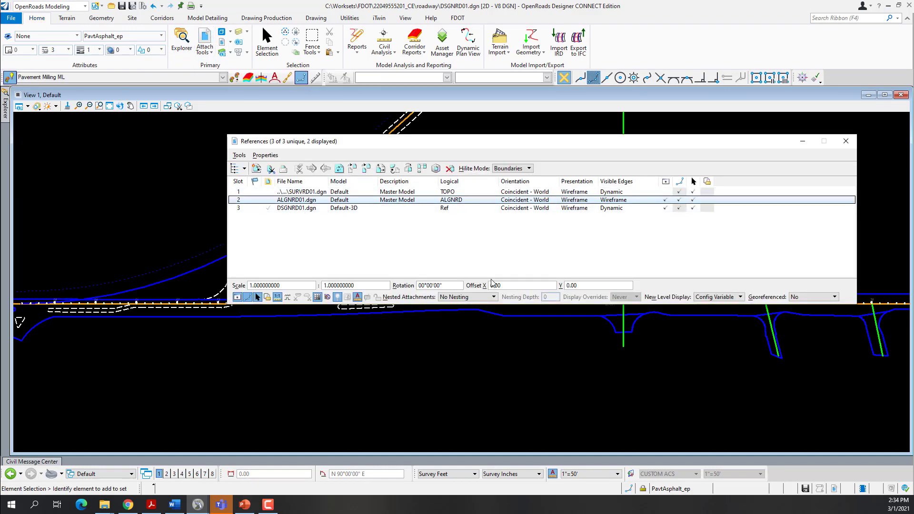
{"action": "left_click", "coordinate": [847, 141]}
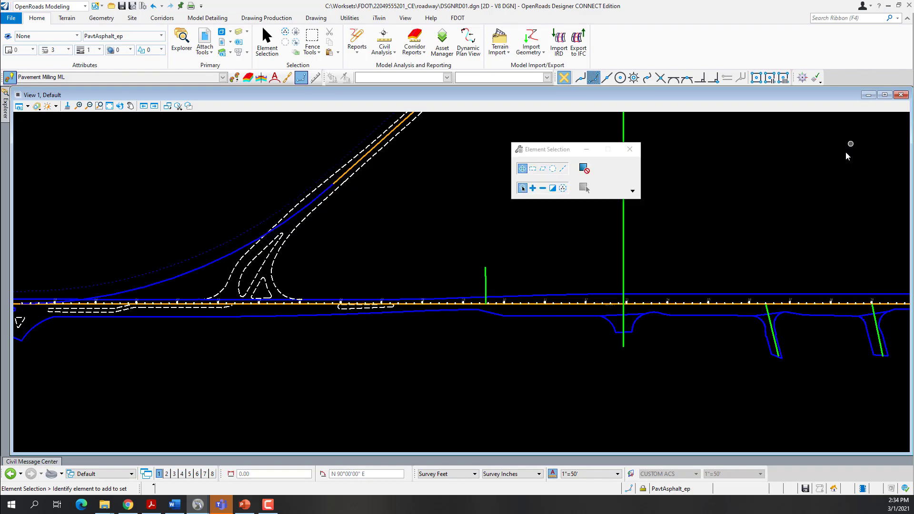
{"action": "scroll", "coordinate": [477, 281], "scroll_direction": "down", "scroll_amount": 5}
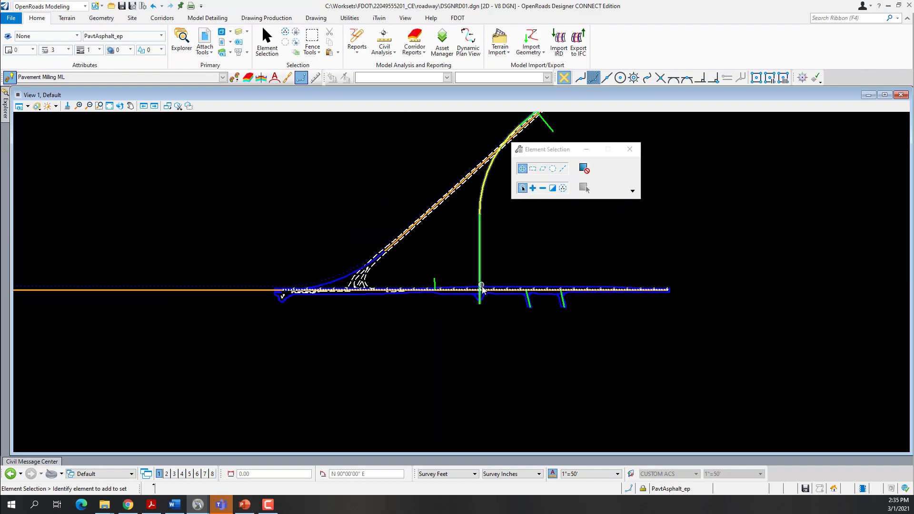
{"action": "scroll", "coordinate": [482, 291], "scroll_direction": "up", "scroll_amount": 5}
{"action": "scroll", "coordinate": [482, 292], "scroll_direction": "up", "scroll_amount": 5}
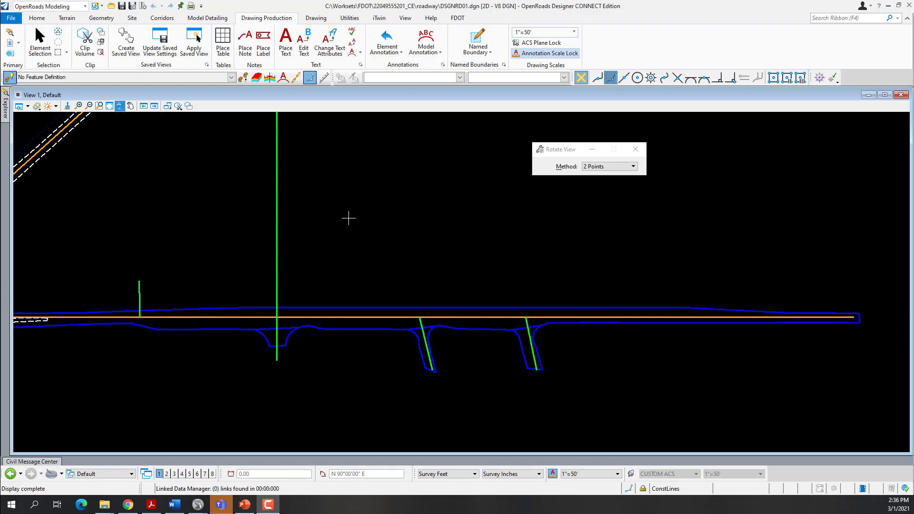
Start the Single Offset Partial command with Pavement Asphalt EOPA as the active feature definition
{"action": "left_click", "coordinate": [92, 22]}
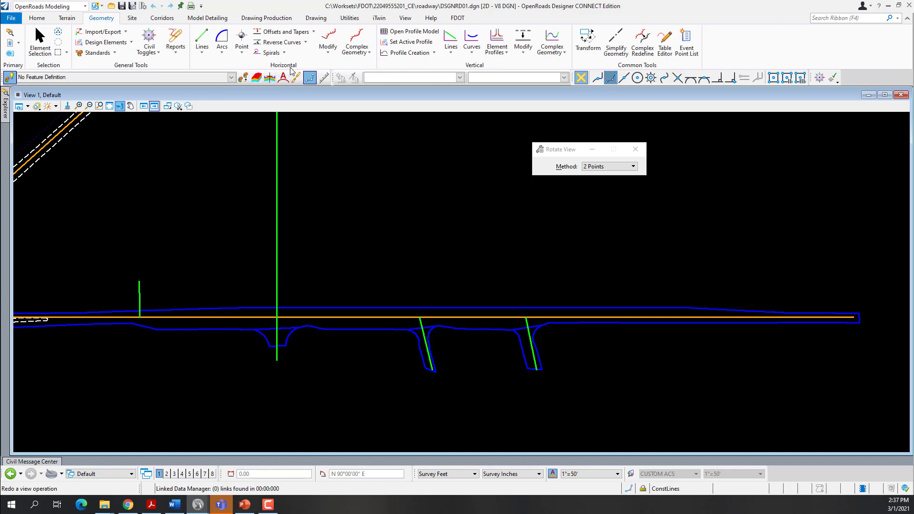
{"action": "left_click", "coordinate": [314, 33]}
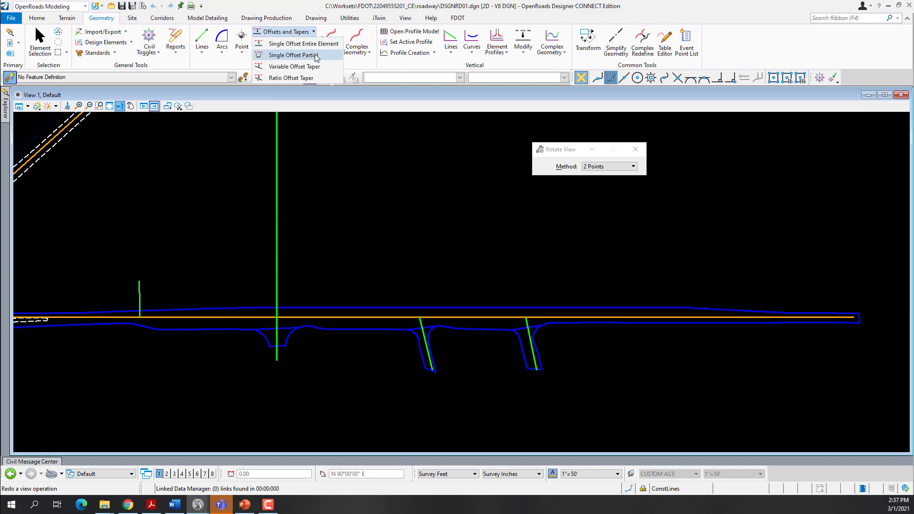
{"action": "left_click", "coordinate": [305, 56]}
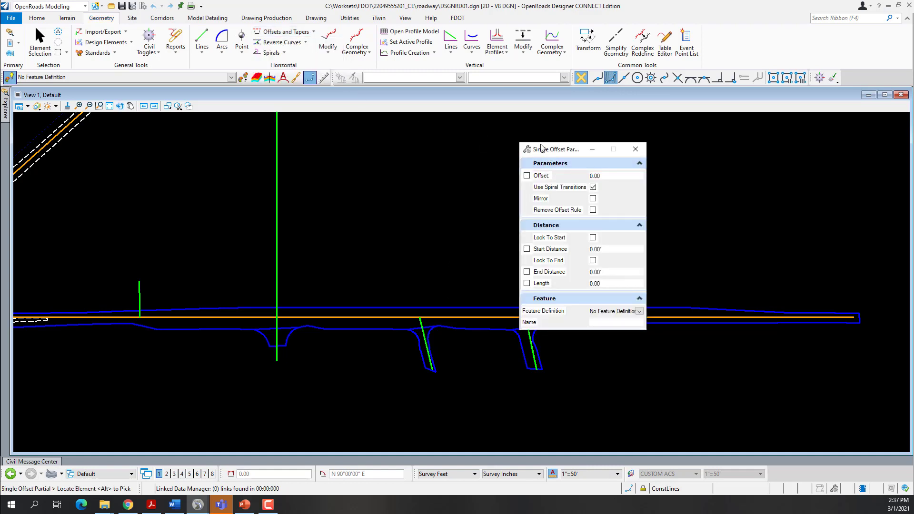
{"action": "left_click_drag", "start_coordinate": [546, 150], "coordinate": [489, 106]}
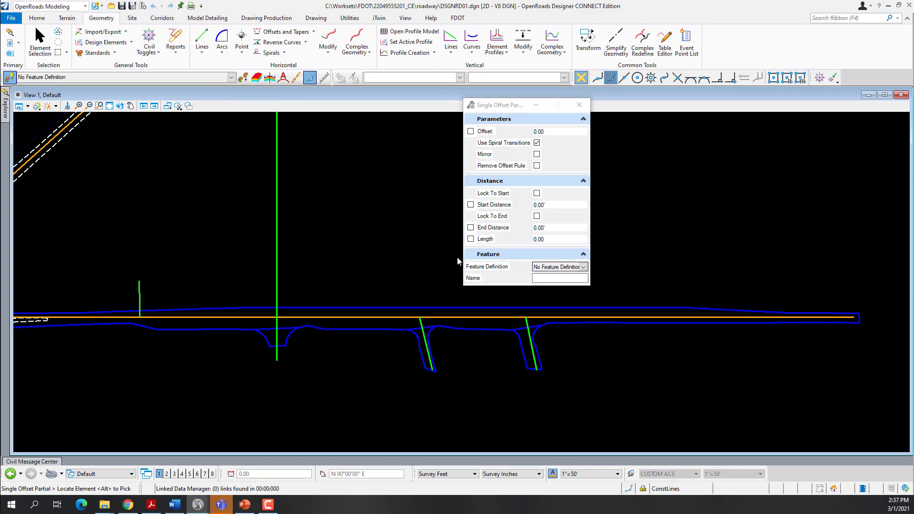
{"action": "left_click", "coordinate": [231, 77]}
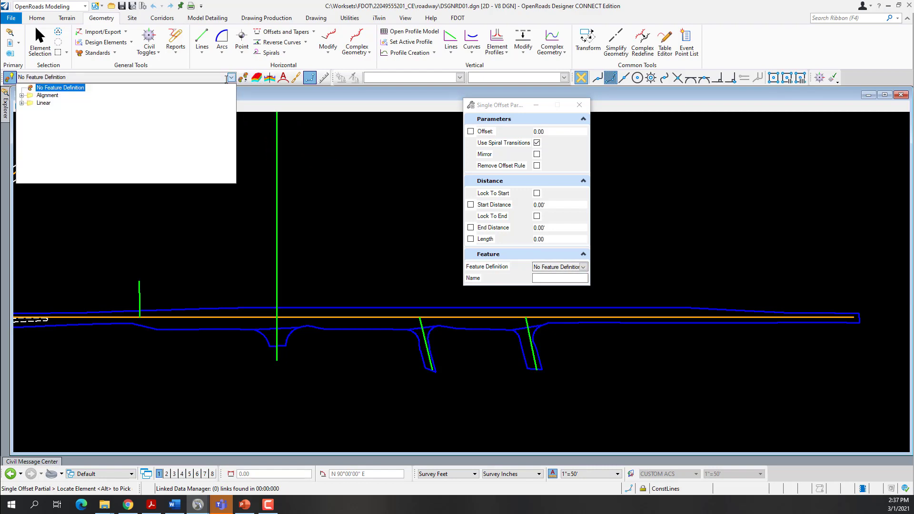
{"action": "left_click", "coordinate": [230, 79]}
{"action": "left_click", "coordinate": [231, 79]}
{"action": "left_click", "coordinate": [22, 103]}
{"action": "left_click", "coordinate": [31, 118]}
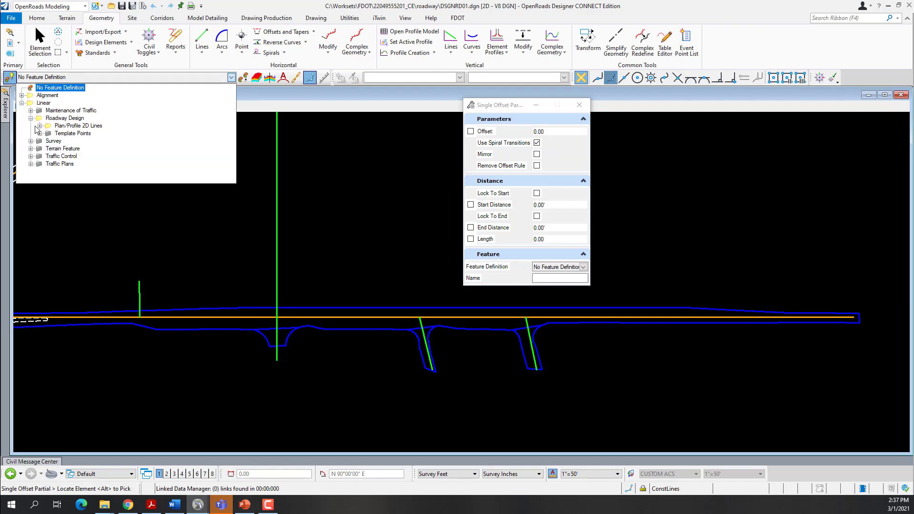
{"action": "left_click", "coordinate": [40, 126]}
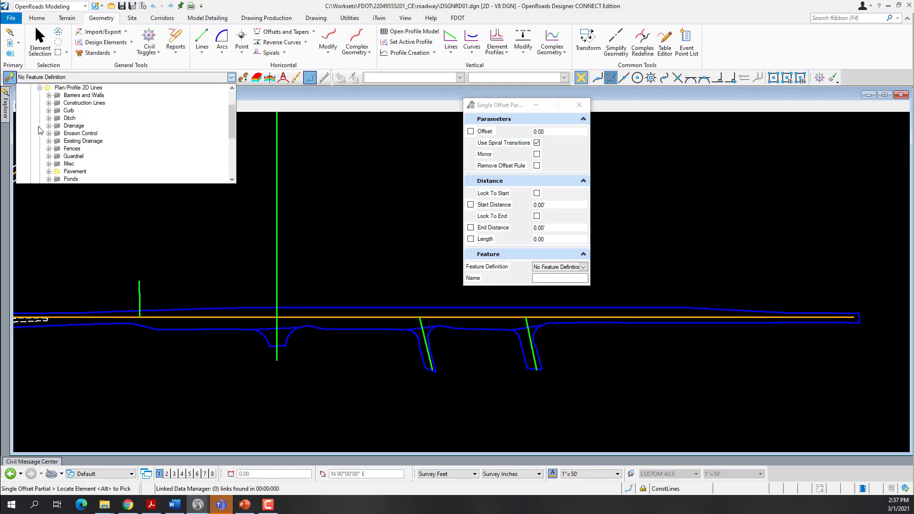
{"action": "left_click", "coordinate": [49, 171]}
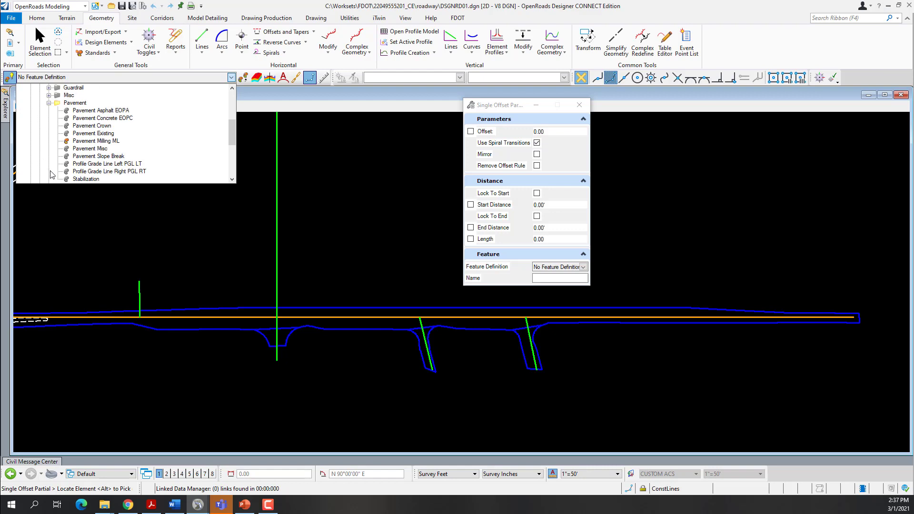
{"action": "left_click", "coordinate": [109, 112]}
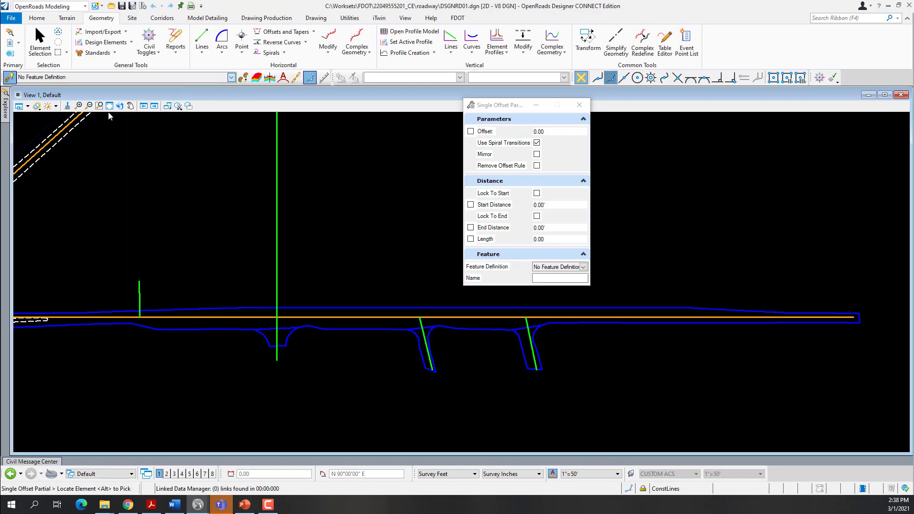
{"action": "left_click", "coordinate": [13, 81]}
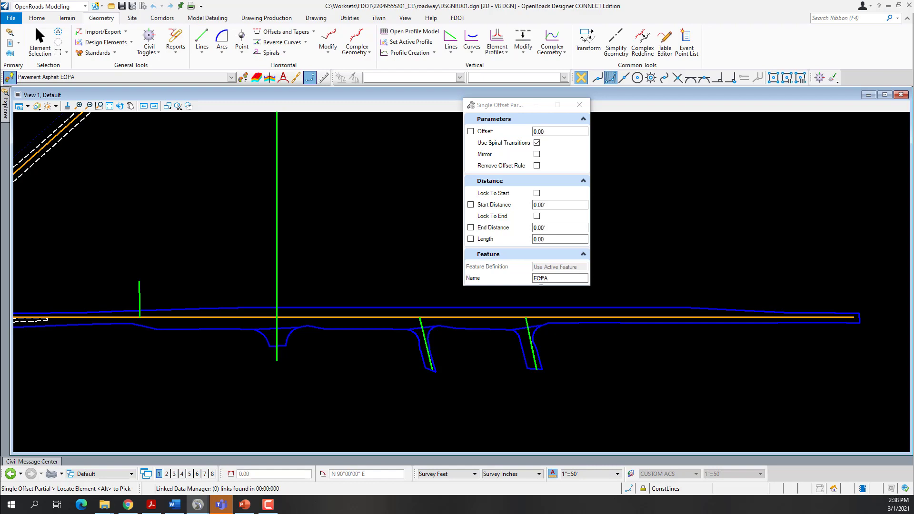
Set the partial offset to 16.00 with a length of 500.00 and name it SW_EOPA
{"action": "left_click", "coordinate": [549, 132]}
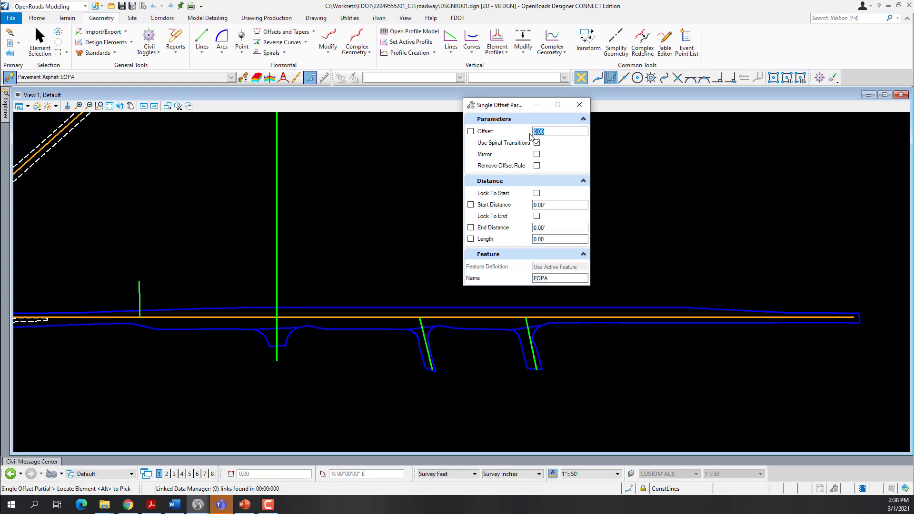
{"action": "type", "text": "16"}
{"action": "key", "text": "Tab"}
{"action": "left_click", "coordinate": [547, 239]}
{"action": "type", "text": "500"}
{"action": "key", "text": "Tab"}
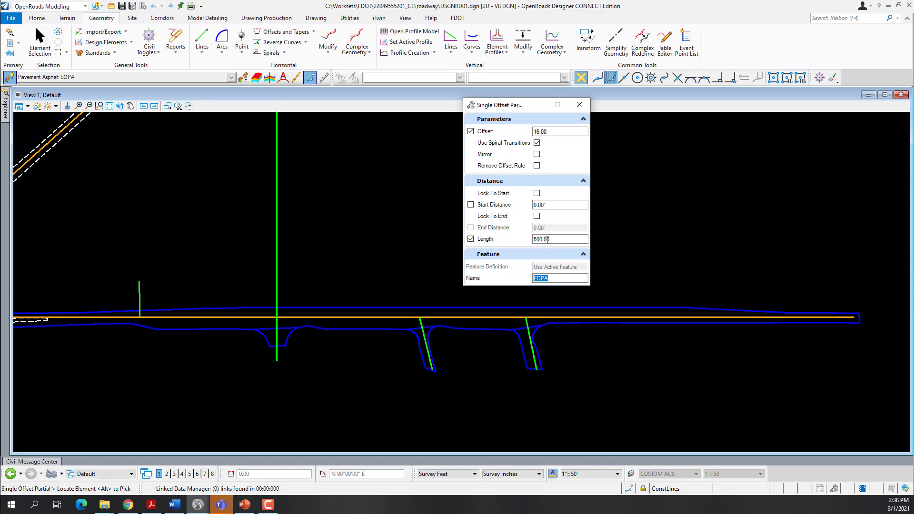
{"action": "key", "text": "Home"}
{"action": "type", "text": "SW_"}
{"action": "key", "text": "Tab"}
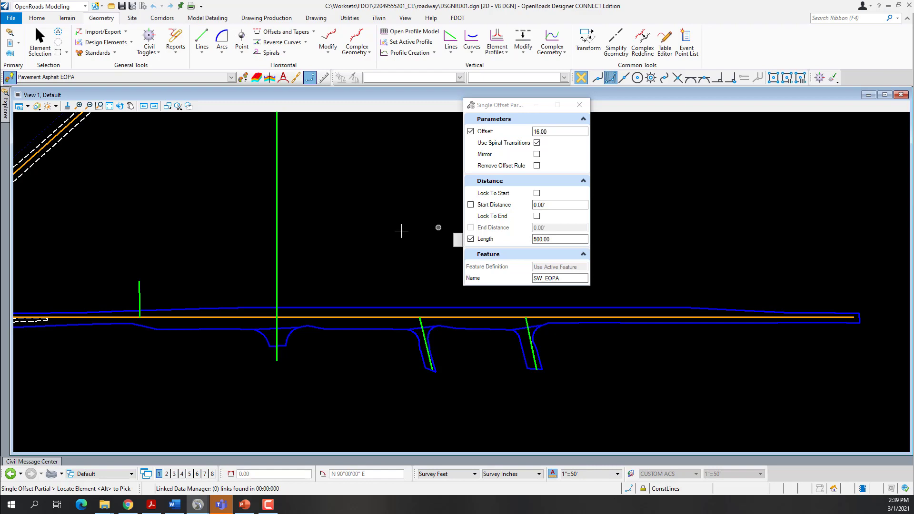
Place the SW_EOPA offset along the south side of the US98 baseline, starting at station 28+00.00, without mirroring
{"action": "left_click", "coordinate": [238, 317]}
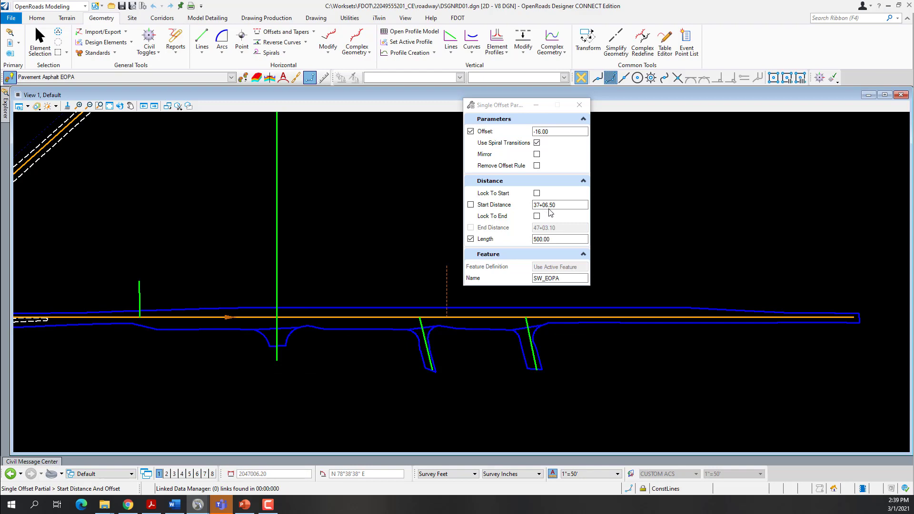
{"action": "left_click_drag", "start_coordinate": [562, 205], "coordinate": [530, 210]}
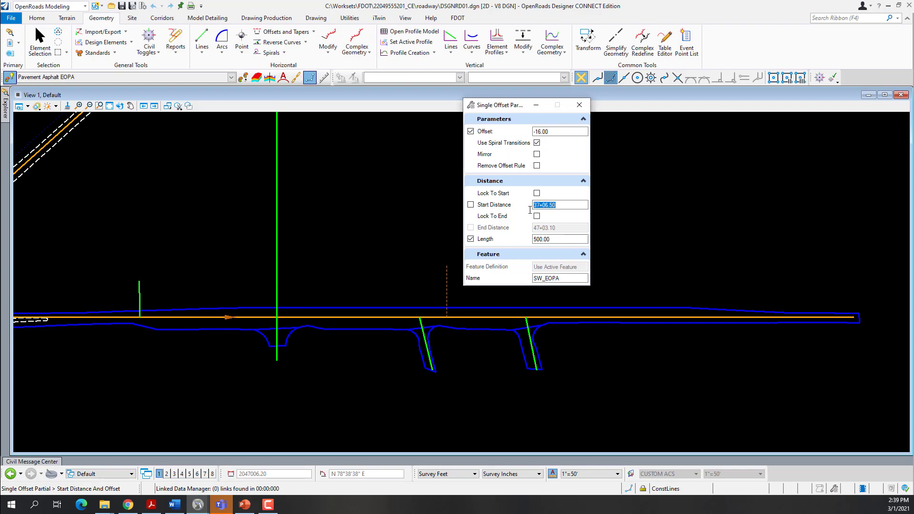
{"action": "type", "text": "28"}
{"action": "type", "text": "00.00"}
{"action": "key", "text": "Return"}
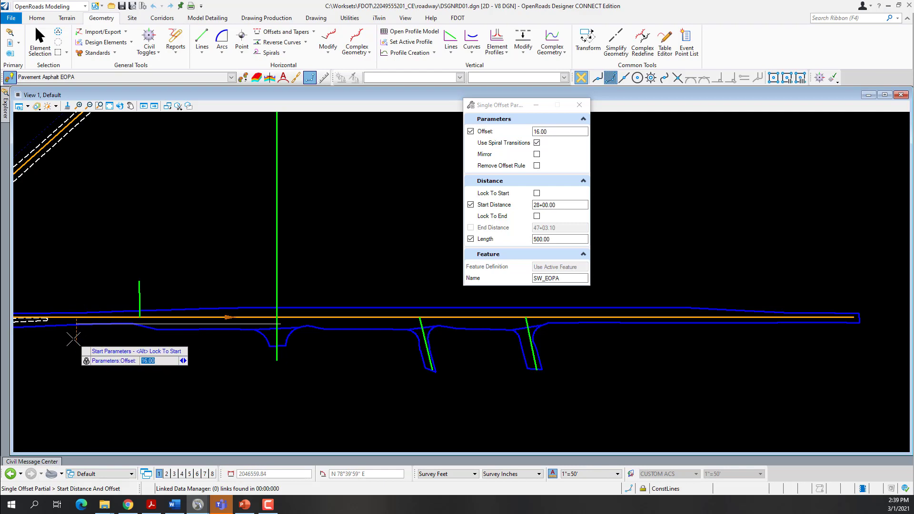
{"action": "scroll", "coordinate": [74, 339], "scroll_direction": "up", "scroll_amount": 2}
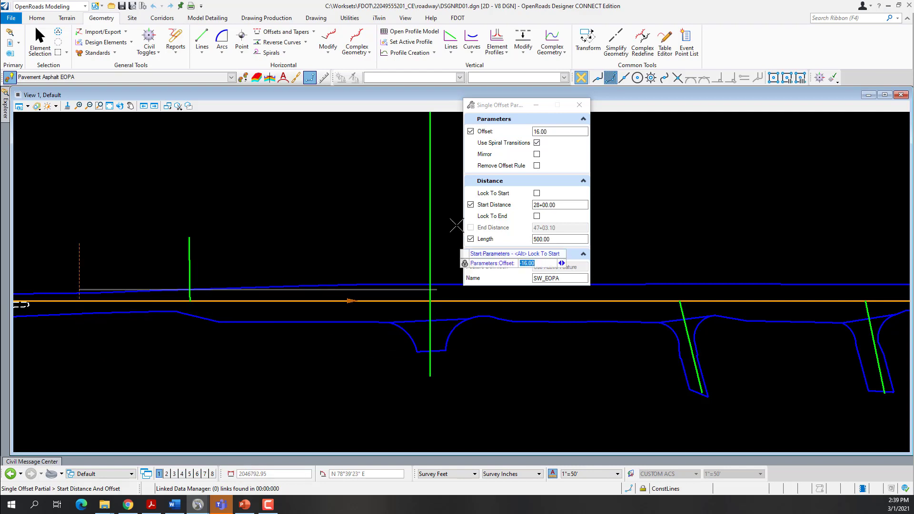
{"action": "left_click", "coordinate": [100, 348]}
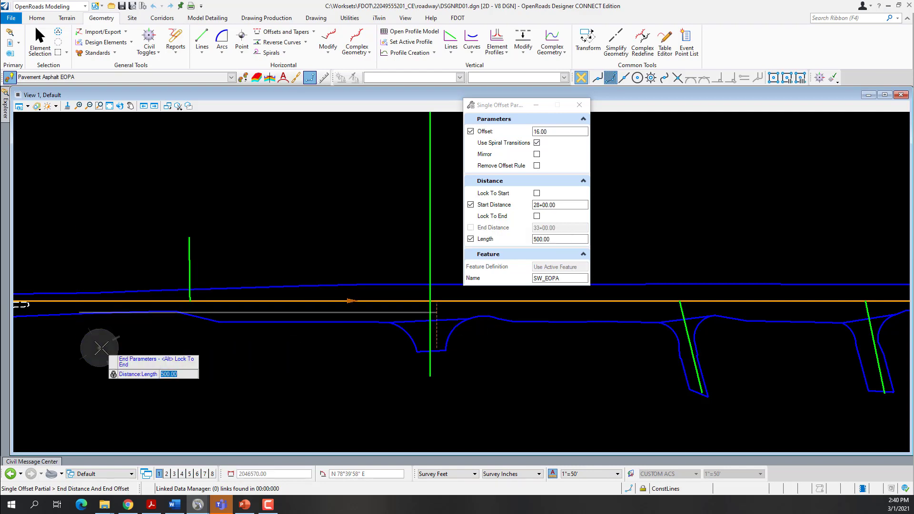
{"action": "key", "text": "Return"}
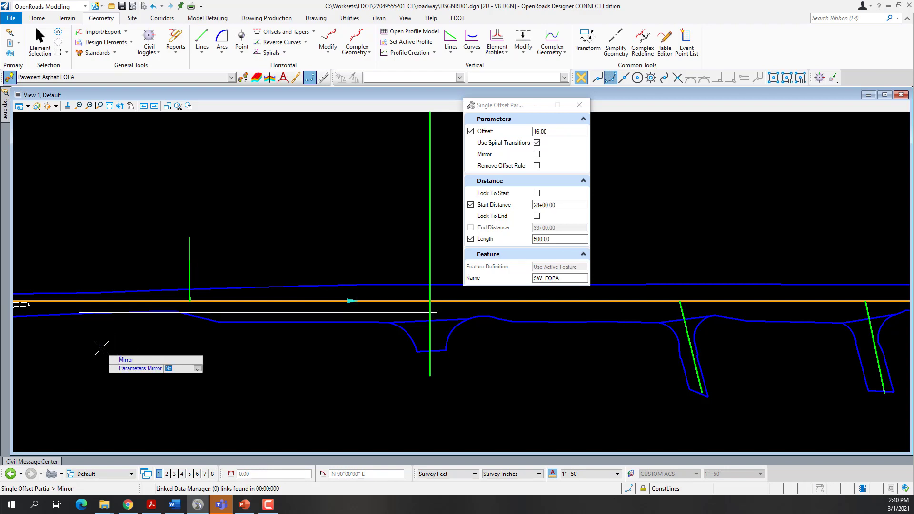
{"action": "key", "text": "Return"}
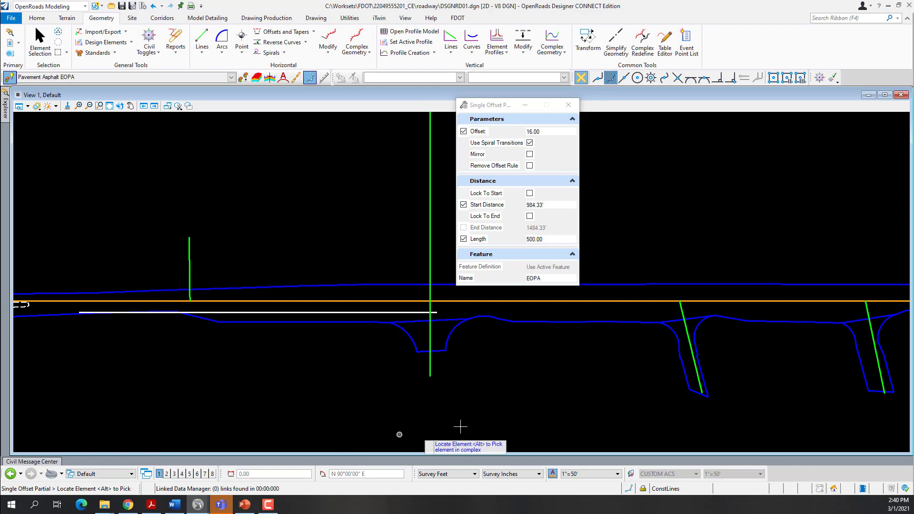
Set the partial offset to 32.00 with a length of 600.00, unlock the start distance and name it SE_EOPA
{"action": "double_click", "coordinate": [529, 133]}
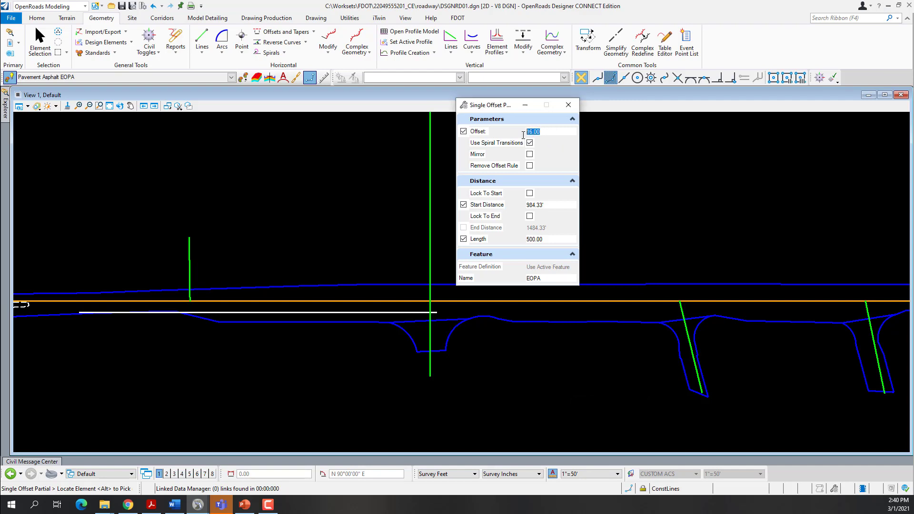
{"action": "type", "text": "32"}
{"action": "key", "text": "Tab"}
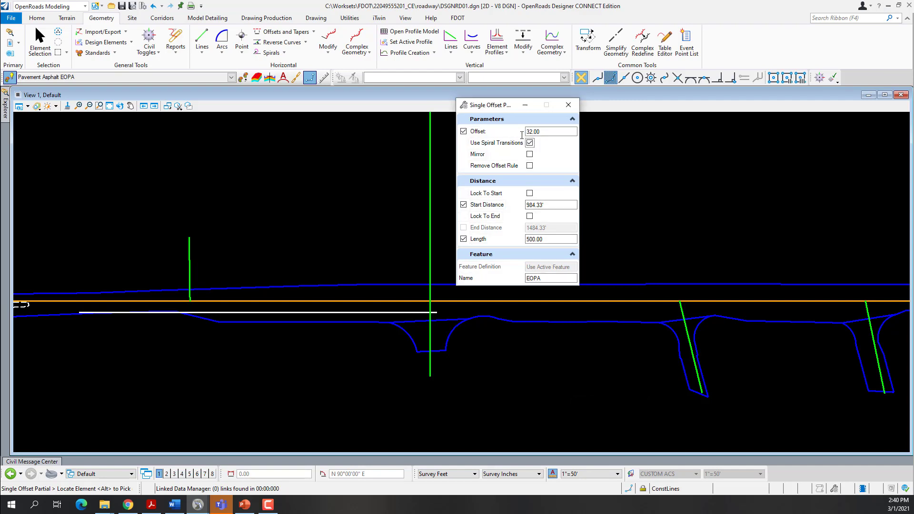
{"action": "left_click", "coordinate": [464, 205]}
{"action": "double_click", "coordinate": [541, 240]}
{"action": "type", "text": "600"}
{"action": "key", "text": "Tab"}
{"action": "key", "text": "Return"}
{"action": "type", "text": "SE_"}
{"action": "left_click_drag", "start_coordinate": [508, 105], "coordinate": [276, 80]}
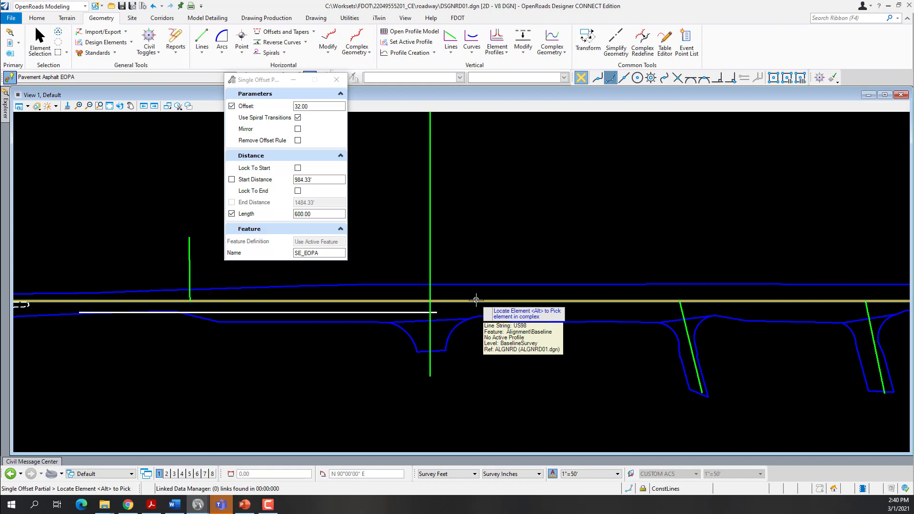
Place the SE_EOPA offset along the south side of the US98 baseline, starting at station 33+00.00, without mirroring
{"action": "left_click", "coordinate": [476, 300]}
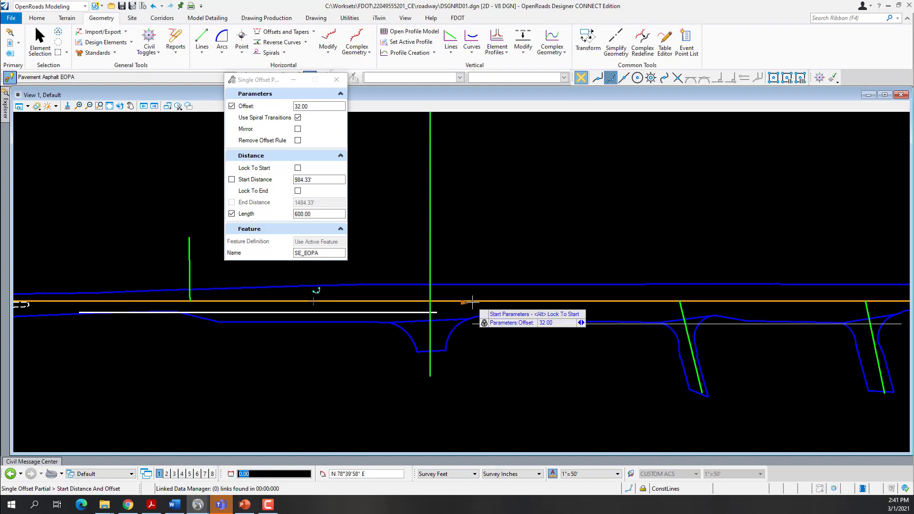
{"action": "left_click", "coordinate": [326, 180]}
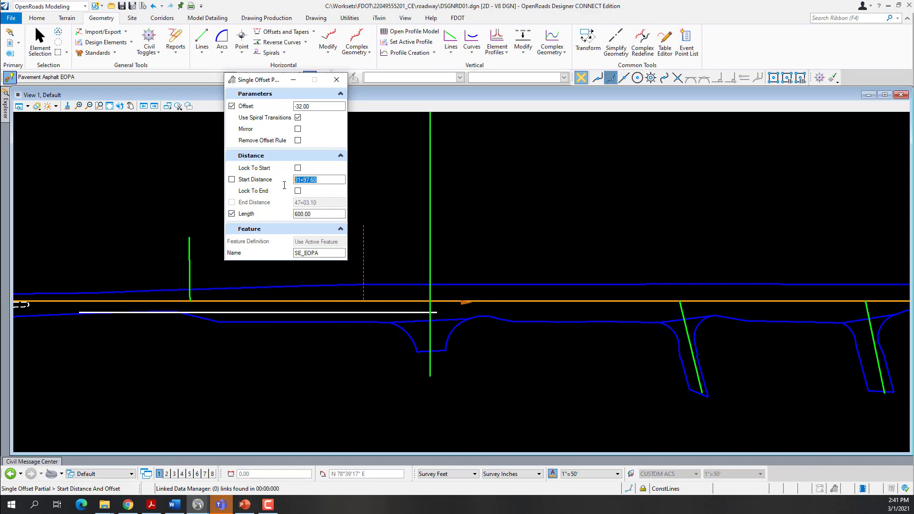
{"action": "type", "text": "33"}
{"action": "type", "text": "00.0"}
{"action": "key", "text": "Tab"}
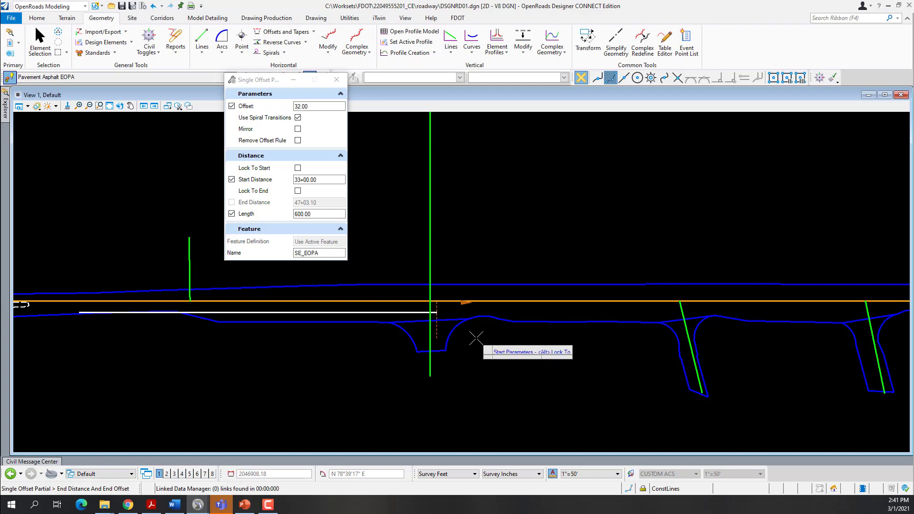
{"action": "left_click", "coordinate": [476, 338]}
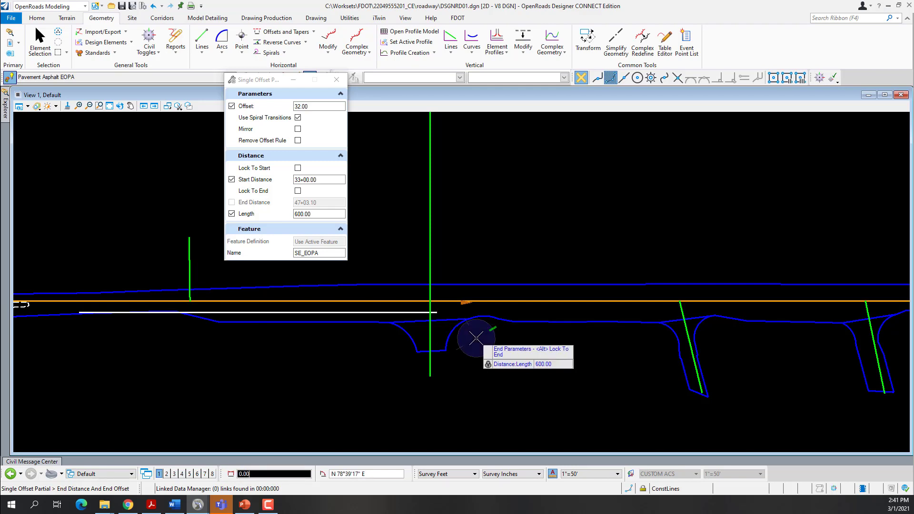
{"action": "left_click", "coordinate": [477, 338]}
{"action": "left_click", "coordinate": [477, 338]}
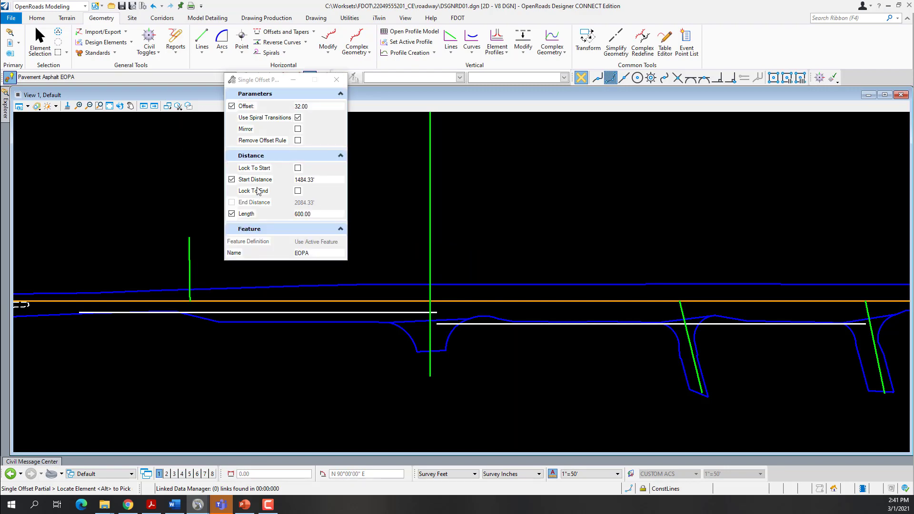
Unlock the start distance, set the partial offset to -24.00 with a length of 300.00 and name it NW_EOPA
{"action": "left_click", "coordinate": [231, 180]}
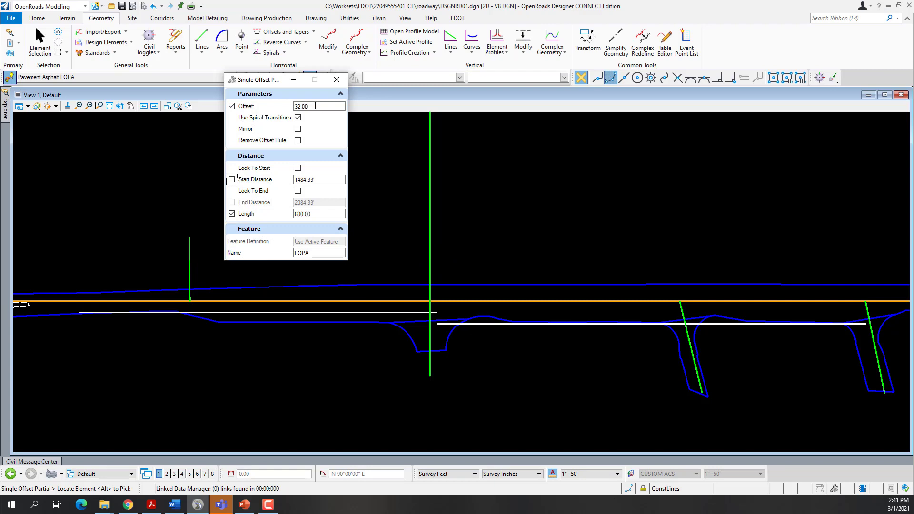
{"action": "left_click_drag", "start_coordinate": [315, 106], "coordinate": [279, 105]}
{"action": "type", "text": "-24"}
{"action": "key", "text": "Tab"}
{"action": "key", "text": "Tab"}
{"action": "key", "text": "Tab"}
{"action": "key", "text": "Tab"}
{"action": "key", "text": "Tab"}
{"action": "key", "text": "Tab"}
{"action": "key", "text": "Tab"}
{"action": "key", "text": "Tab"}
{"action": "key", "text": "Tab"}
{"action": "type", "text": "300.00"}
{"action": "key", "text": "Tab"}
{"action": "key", "text": "Return"}
{"action": "type", "text": "NW_"}
{"action": "key", "text": "Tab"}
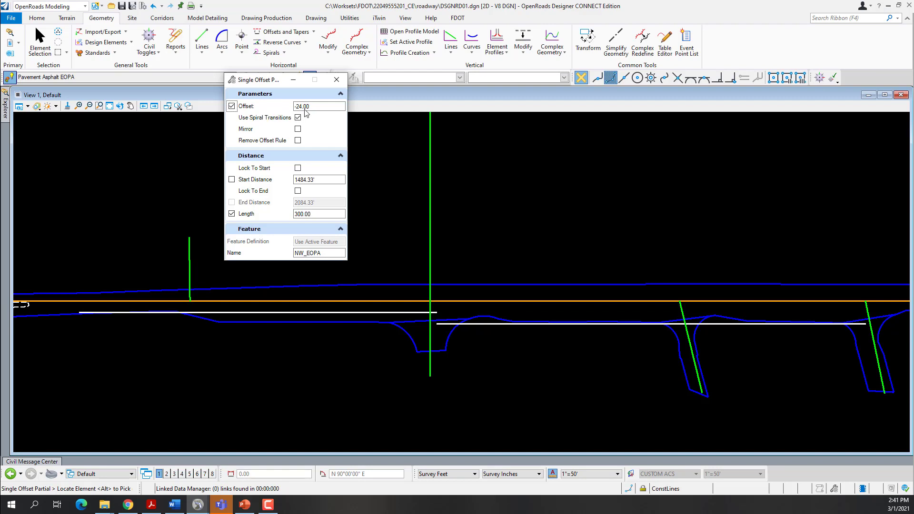
Place the NW_EOPA offset along the north side of the US98 baseline, starting at station 30+00.00, without mirroring
{"action": "left_click", "coordinate": [316, 300]}
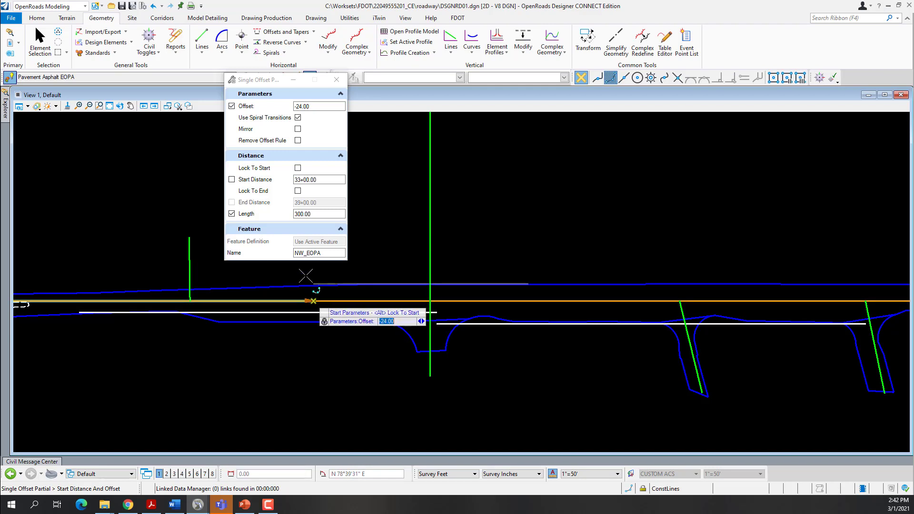
{"action": "left_click_drag", "start_coordinate": [321, 181], "coordinate": [270, 184]}
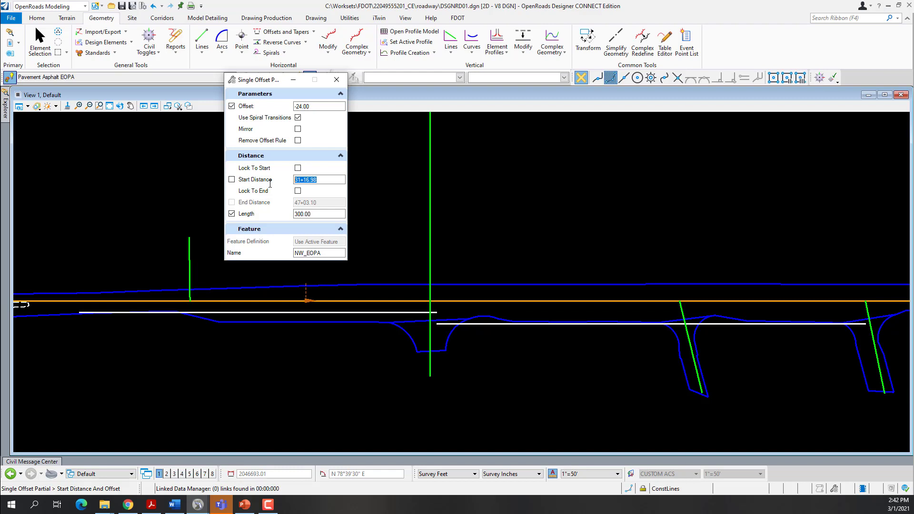
{"action": "type", "text": "30+00.00"}
{"action": "key", "text": "Tab"}
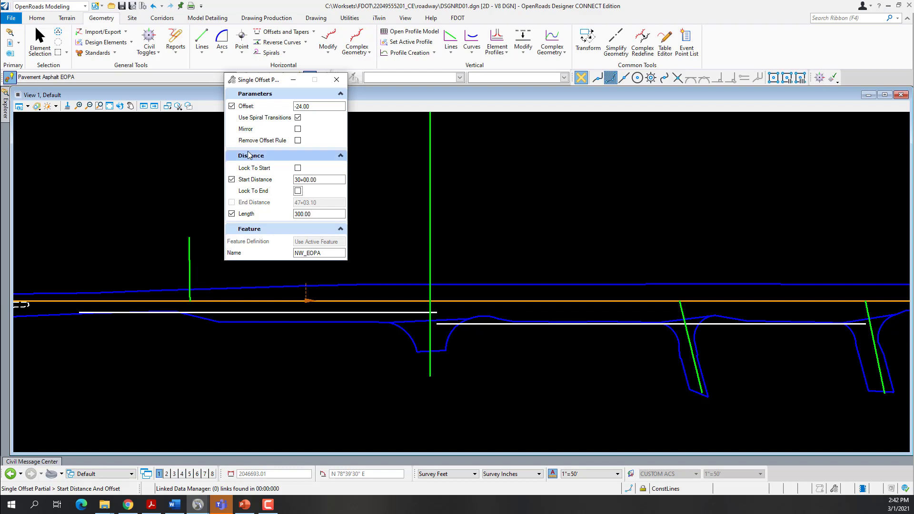
{"action": "left_click_drag", "start_coordinate": [266, 81], "coordinate": [579, 87]}
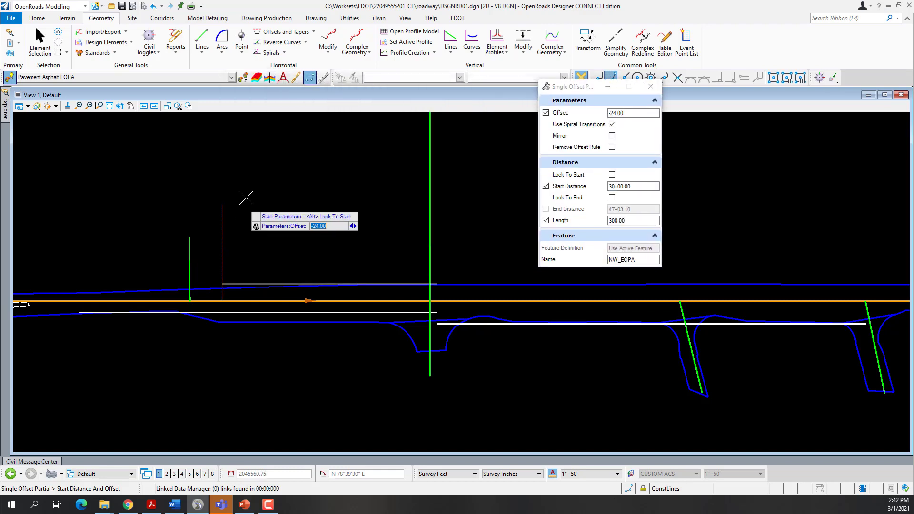
{"action": "left_click", "coordinate": [228, 228]}
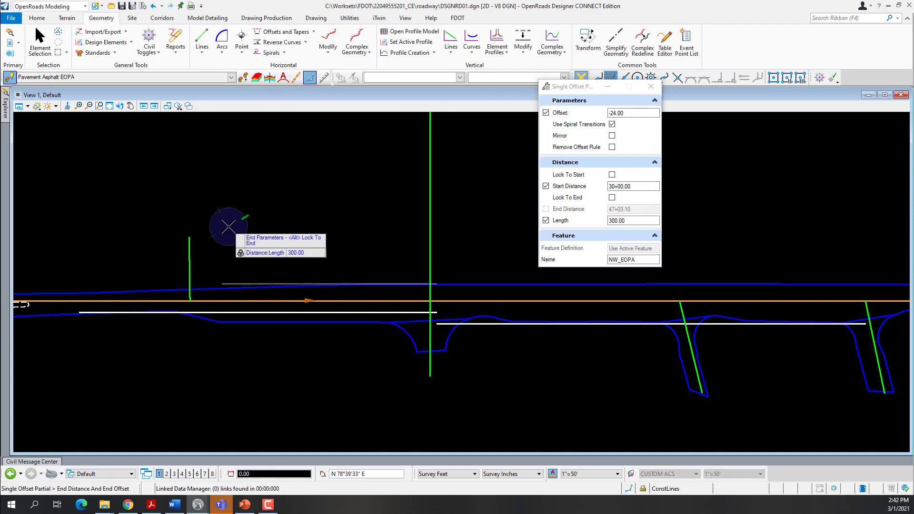
{"action": "left_click", "coordinate": [229, 227]}
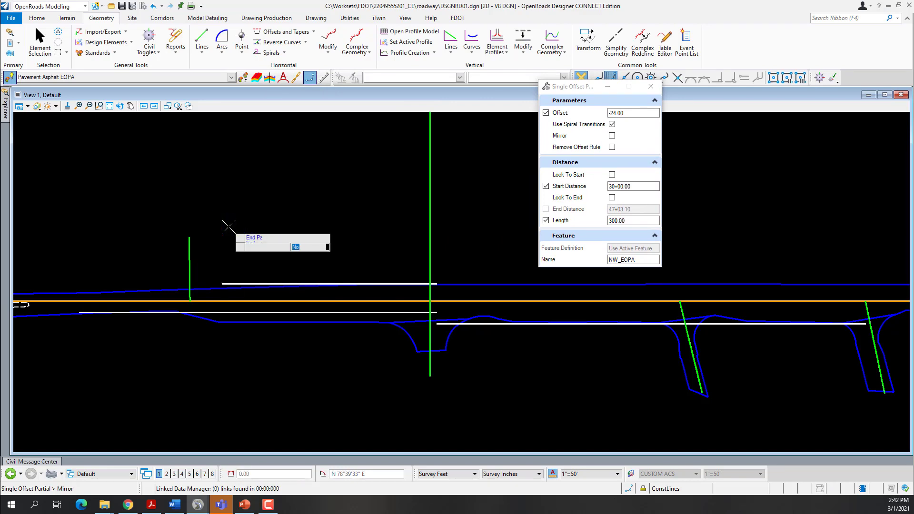
{"action": "left_click", "coordinate": [228, 227]}
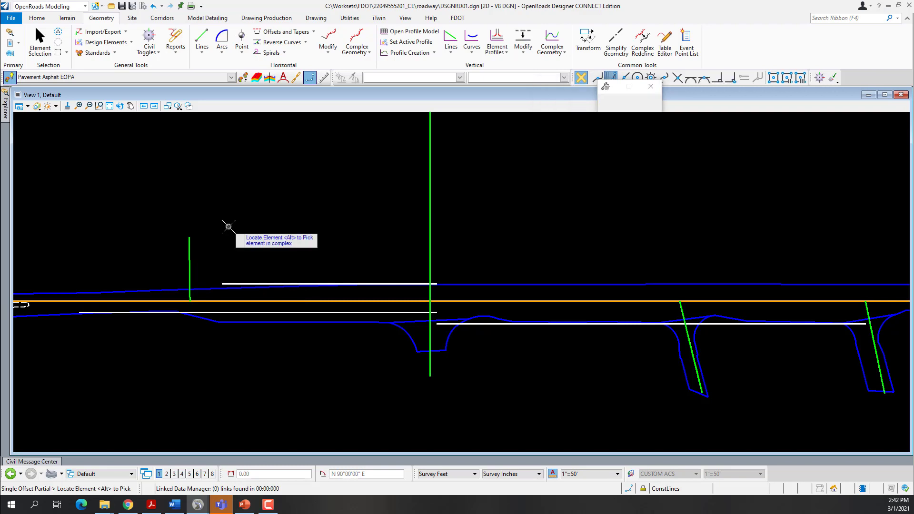
Unlock the start distance, set the partial offset's length to 1000.00 and name it NE_EOPA
{"action": "left_click", "coordinate": [546, 186]}
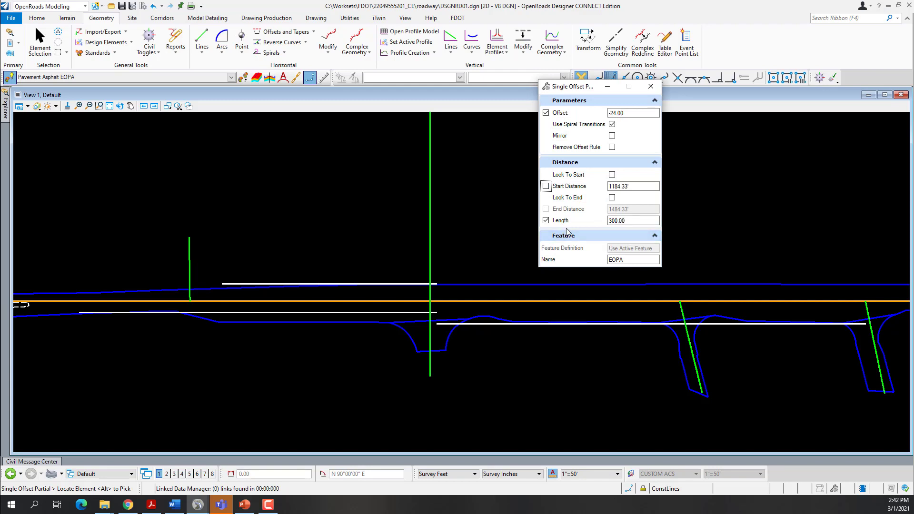
{"action": "left_click", "coordinate": [621, 221]}
{"action": "double_click", "coordinate": [621, 221]}
{"action": "type", "text": "1000"}
{"action": "key", "text": "Tab"}
{"action": "key", "text": "Home"}
{"action": "type", "text": "NE_"}
{"action": "key", "text": "Tab"}
Place the NE_EOPA offset along the north side of the US98 baseline, starting at station 33+00.00, without mirroring, and end the partial offset command
{"action": "left_click", "coordinate": [468, 303]}
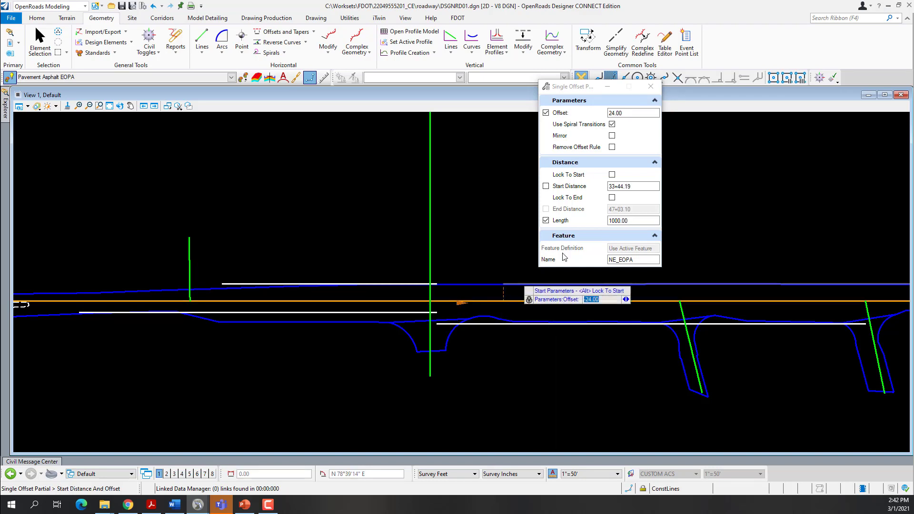
{"action": "left_click", "coordinate": [619, 187]}
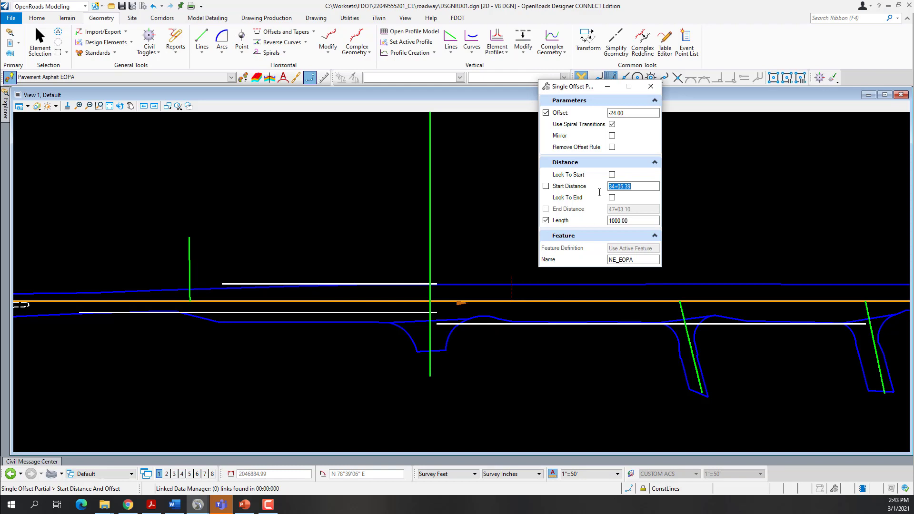
{"action": "type", "text": "33+"}
{"action": "type", "text": "00.0"}
{"action": "key", "text": "Tab"}
{"action": "left_click", "coordinate": [480, 265]}
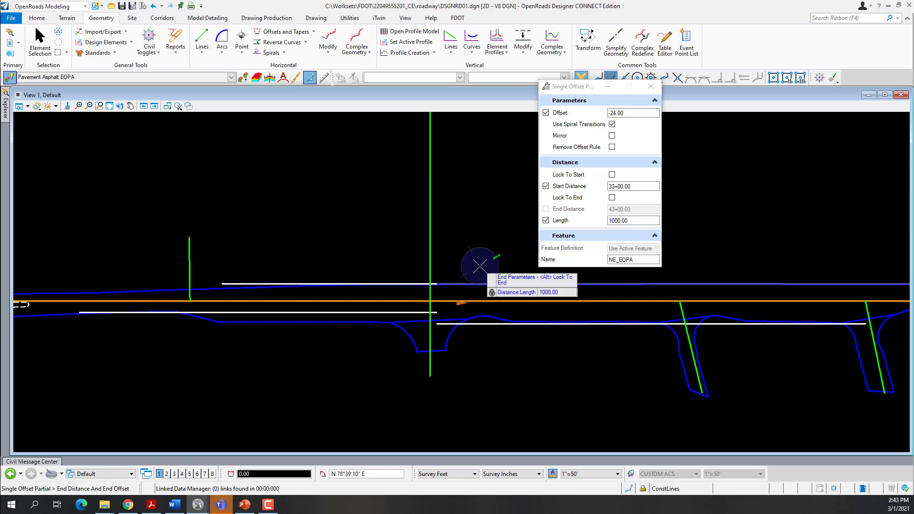
{"action": "left_click", "coordinate": [480, 266]}
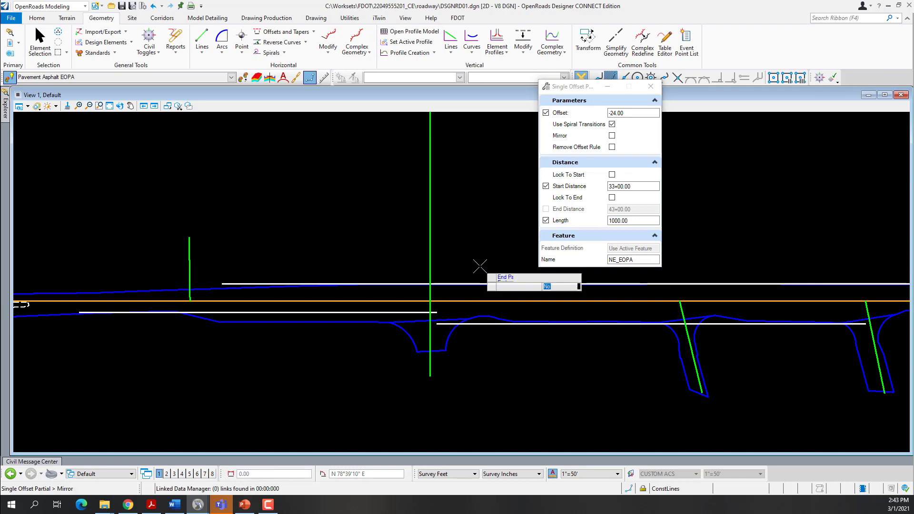
{"action": "left_click", "coordinate": [480, 265]}
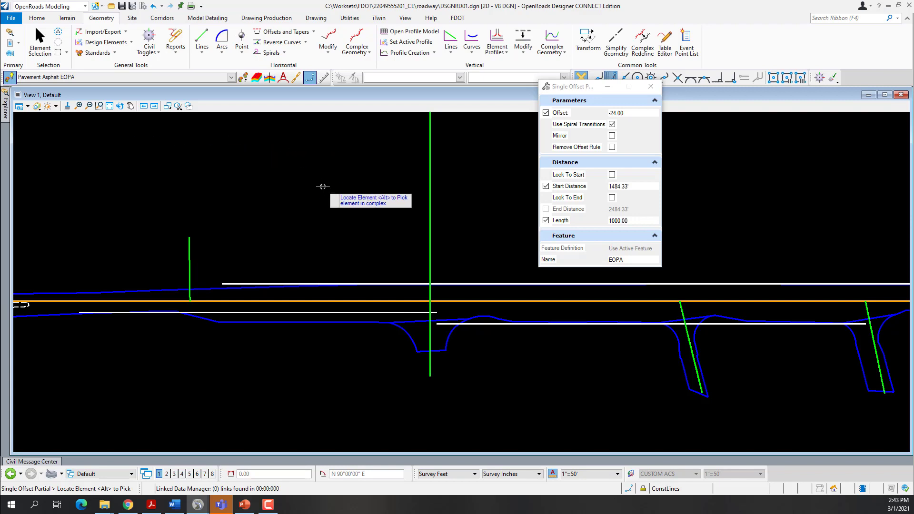
{"action": "scroll", "coordinate": [322, 188], "scroll_direction": "down", "scroll_amount": 5}
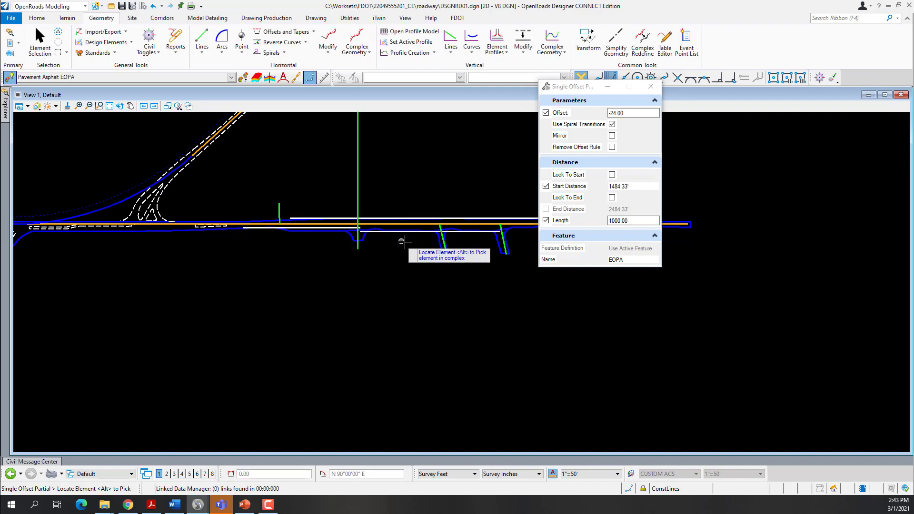
{"action": "left_click", "coordinate": [651, 86]}
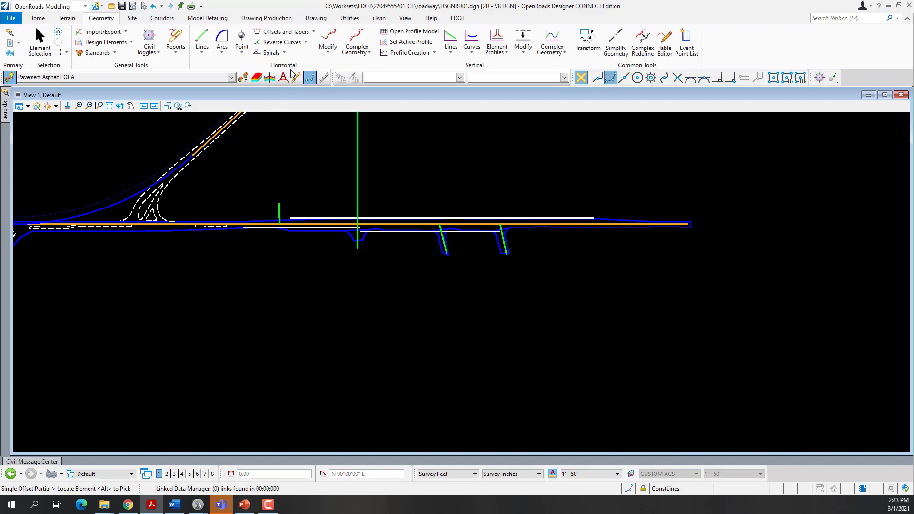
Set up a Variable Offset Taper with a locked start offset of 20.00 and the name EOPA_TAPER
{"action": "left_click", "coordinate": [314, 32]}
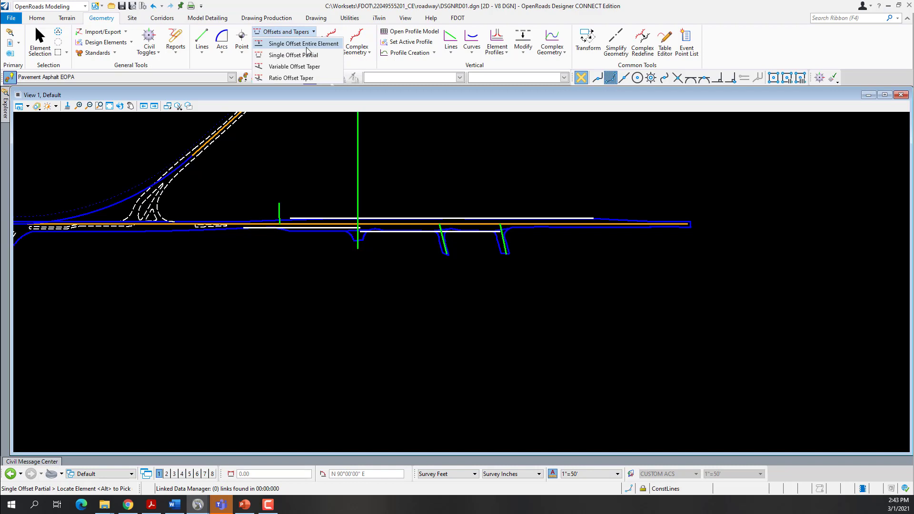
{"action": "left_click", "coordinate": [288, 67]}
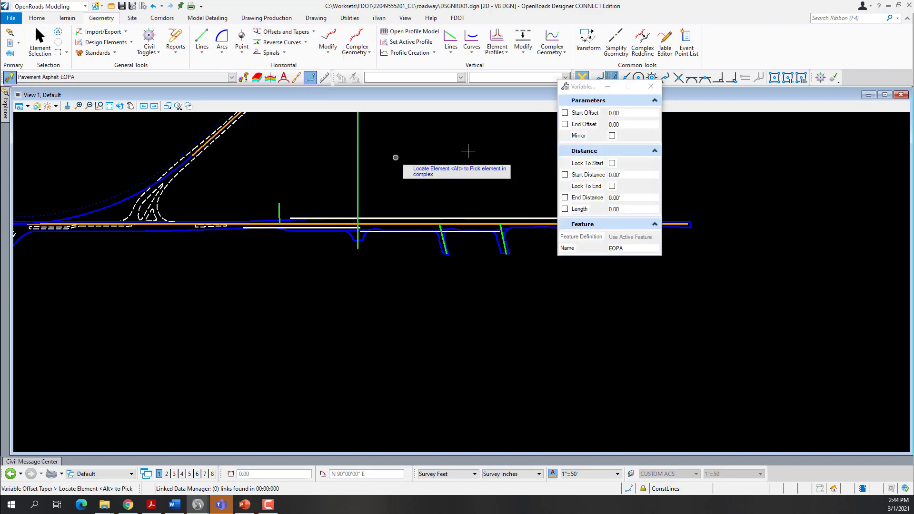
{"action": "left_click_drag", "start_coordinate": [579, 90], "coordinate": [450, 102]}
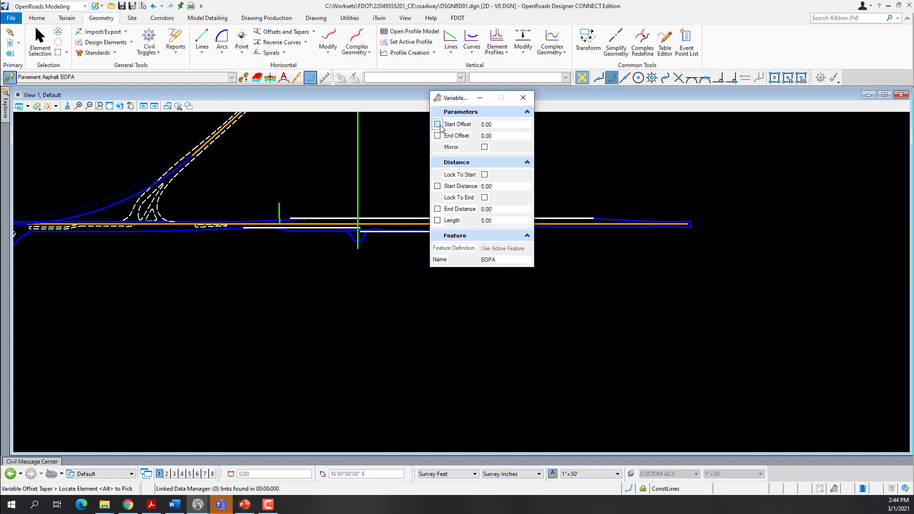
{"action": "left_click", "coordinate": [438, 125]}
{"action": "left_click_drag", "start_coordinate": [493, 124], "coordinate": [472, 125]}
{"action": "type", "text": "2"}
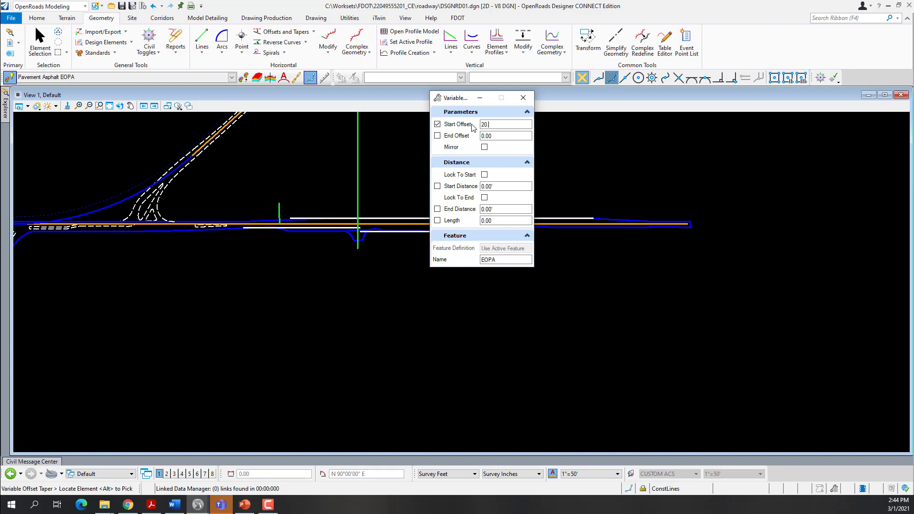
{"action": "key", "text": "Tab"}
{"action": "left_click", "coordinate": [484, 262]}
{"action": "type", "text": "TAPER"}
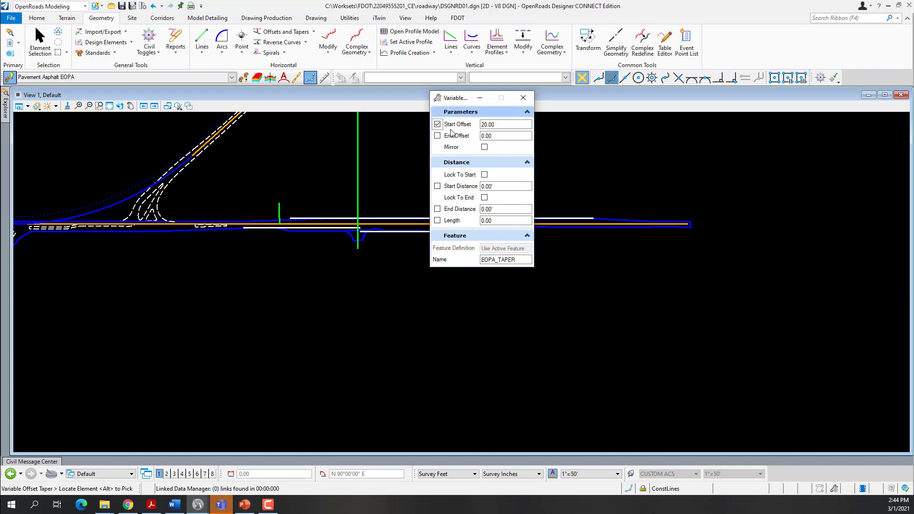
Begin the EOPA_TAPER on the south side of the US98 baseline at station 39+00.00
{"action": "left_click_drag", "start_coordinate": [468, 102], "coordinate": [504, 279]}
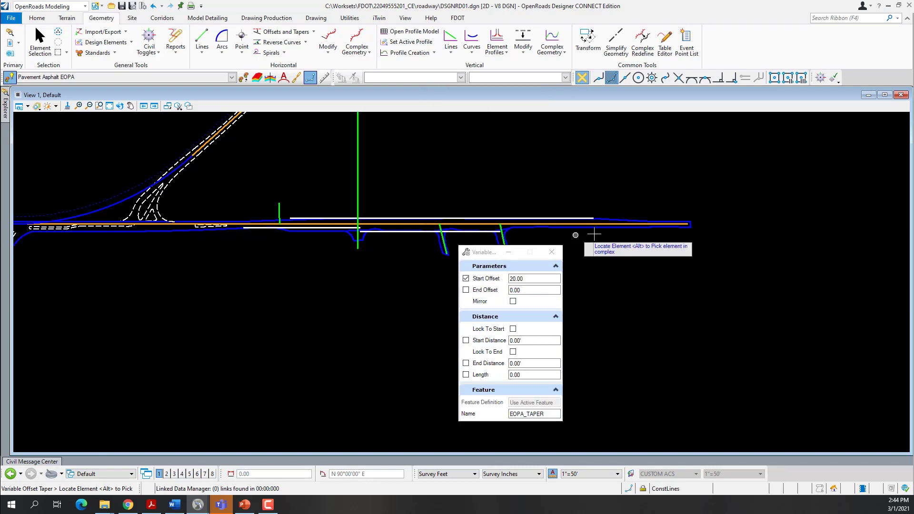
{"action": "scroll", "coordinate": [638, 223], "scroll_direction": "up", "scroll_amount": 2}
{"action": "left_click", "coordinate": [443, 223]}
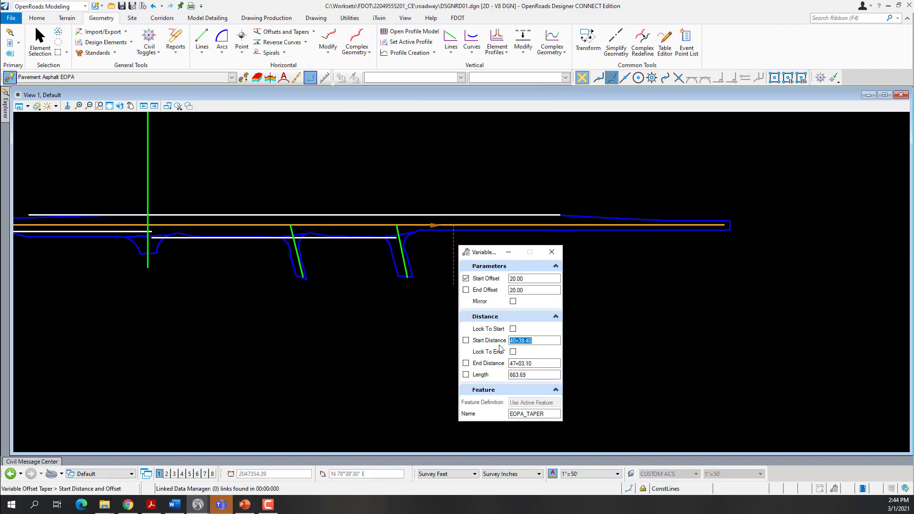
{"action": "type", "text": "39+00.0"}
{"action": "key", "text": "Tab"}
{"action": "left_click", "coordinate": [419, 251]}
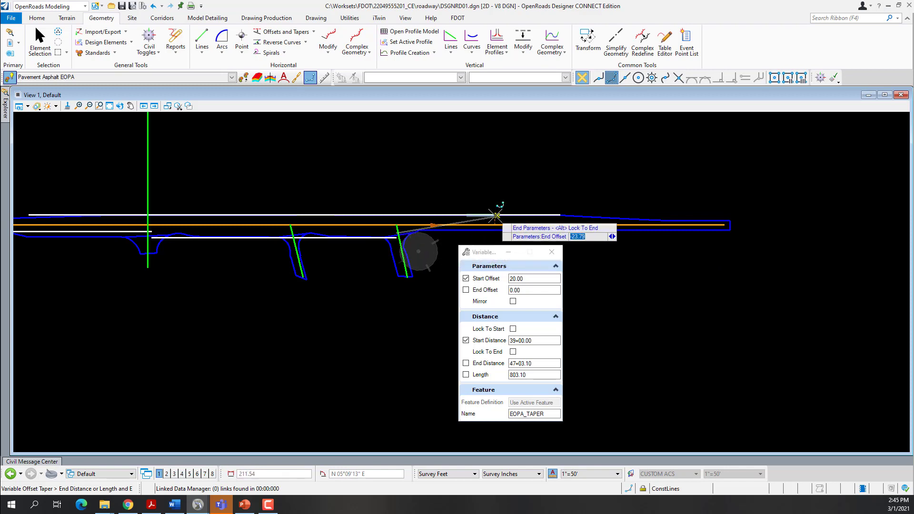
Lock the taper to the baseline's east end, snap its end offset to the south milling line at 12.91 and place it without mirroring
{"action": "left_click_drag", "start_coordinate": [482, 252], "coordinate": [479, 331]}
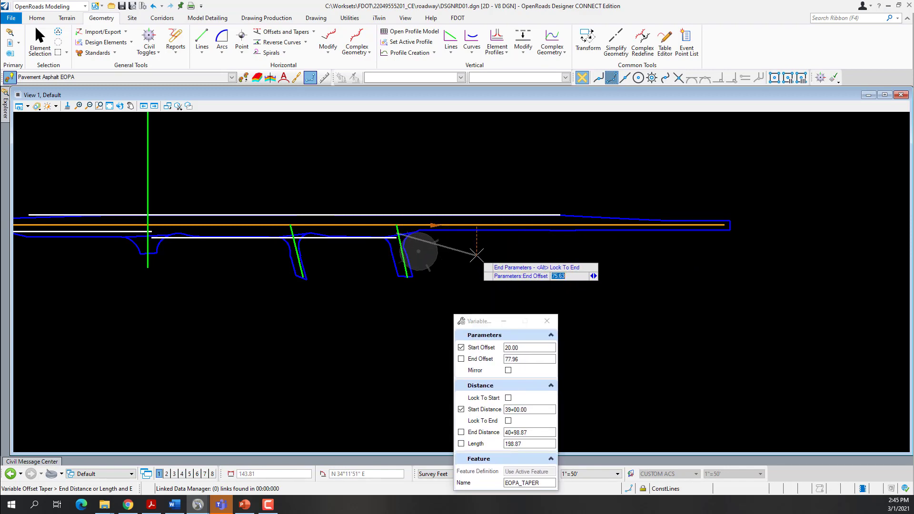
{"action": "key", "text": "alt"}
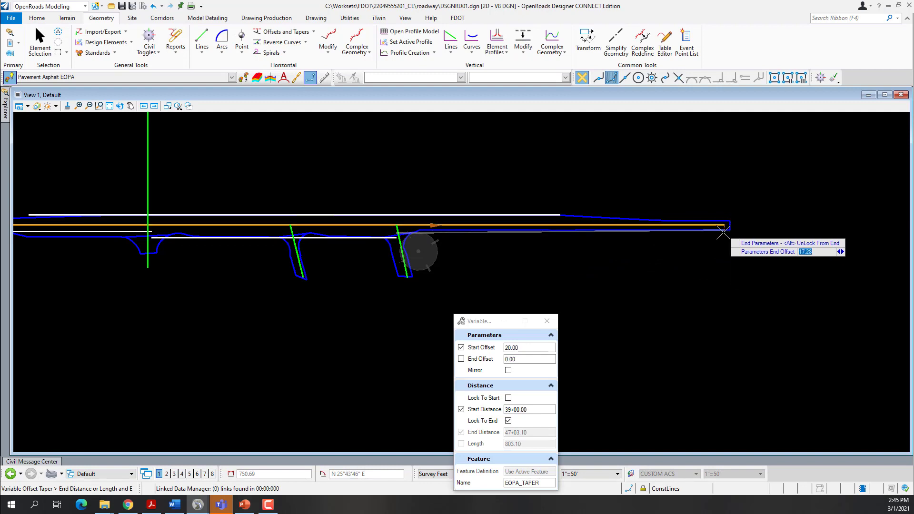
{"action": "scroll", "coordinate": [725, 225], "scroll_direction": "up", "scroll_amount": 6}
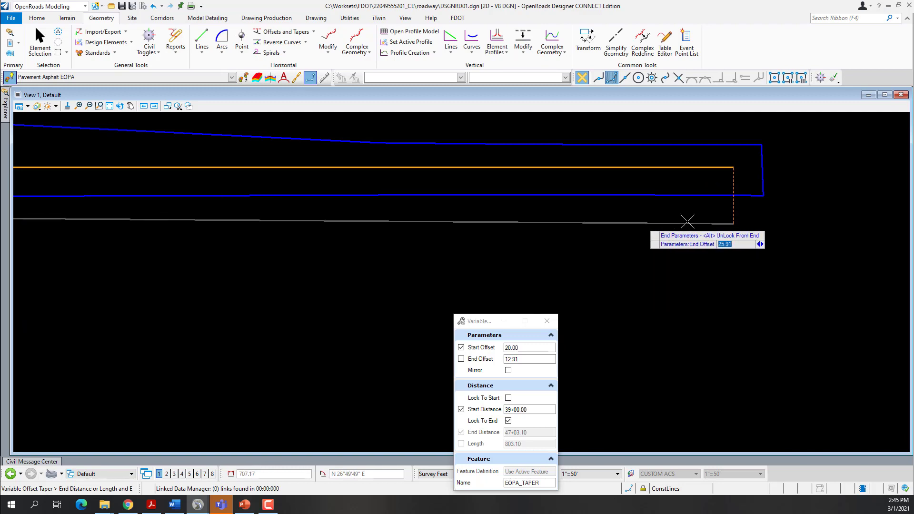
{"action": "left_click", "coordinate": [705, 195]}
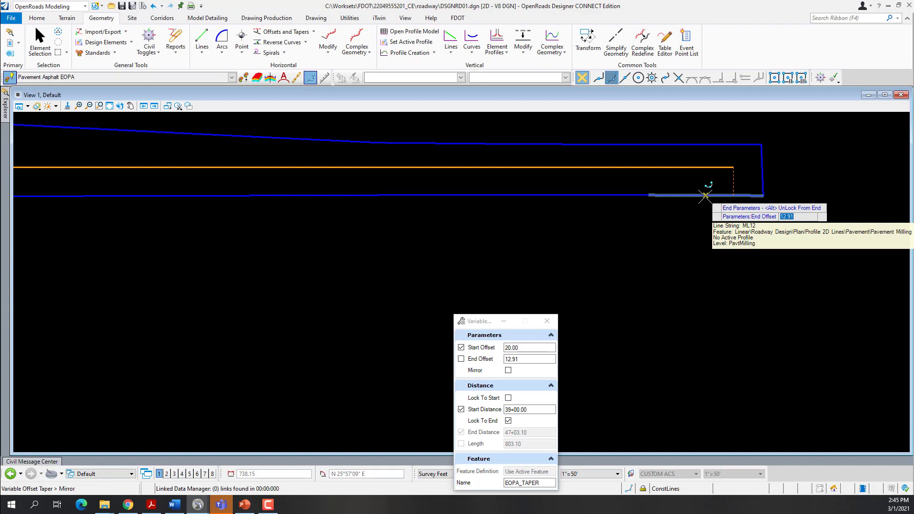
{"action": "left_click", "coordinate": [678, 220]}
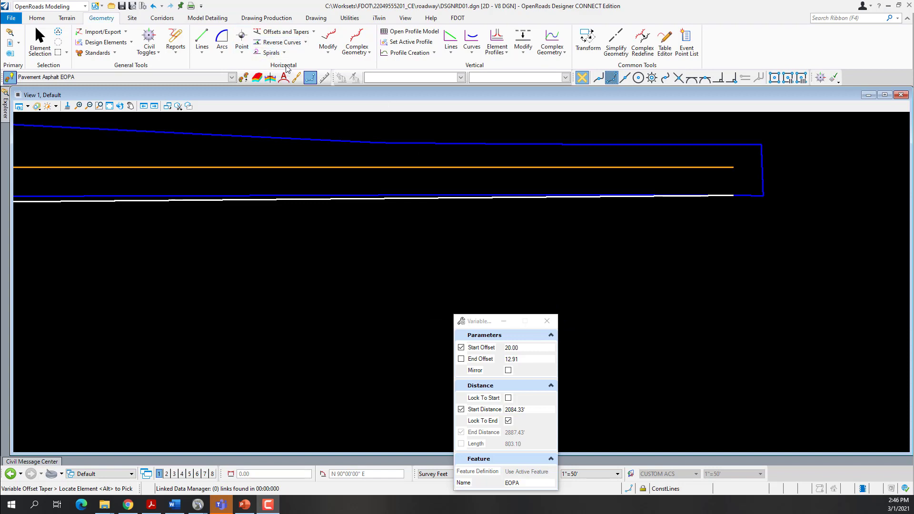
{"action": "left_click", "coordinate": [314, 33]}
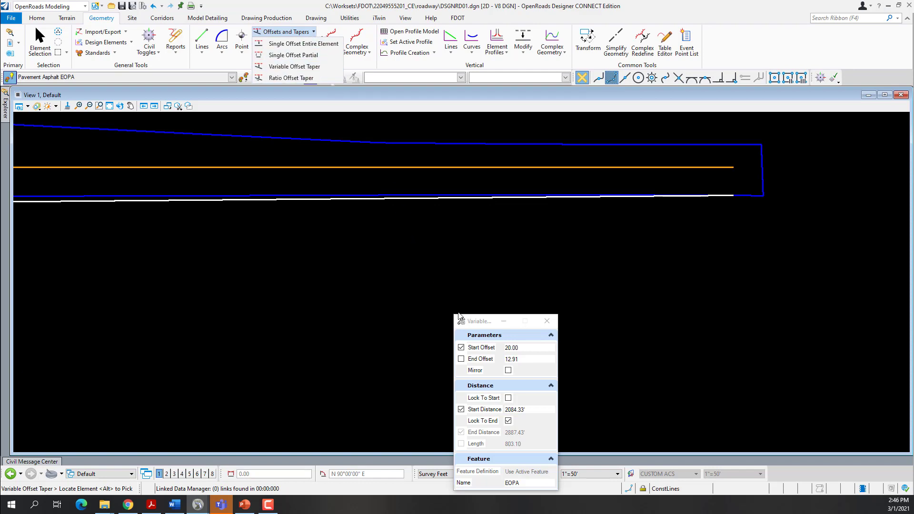
{"action": "left_click", "coordinate": [477, 324]}
{"action": "left_click_drag", "start_coordinate": [481, 323], "coordinate": [471, 192]}
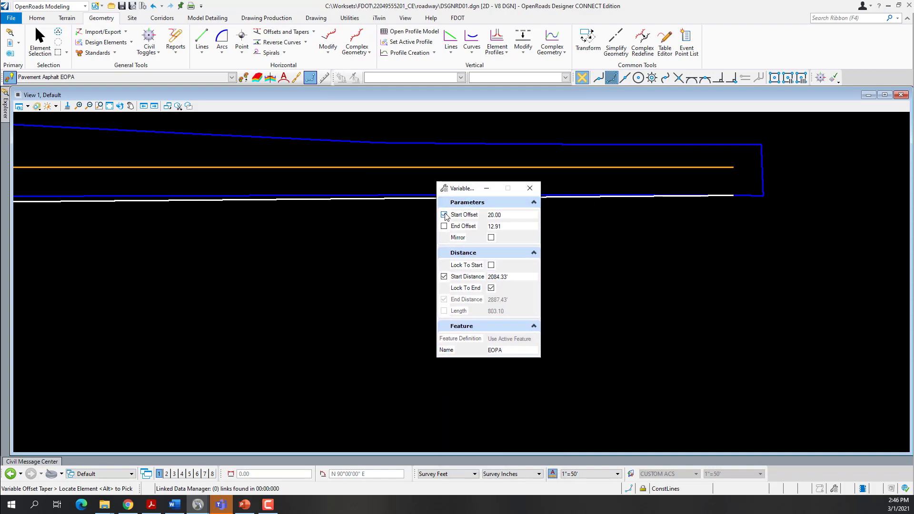
{"action": "left_click", "coordinate": [489, 217]}
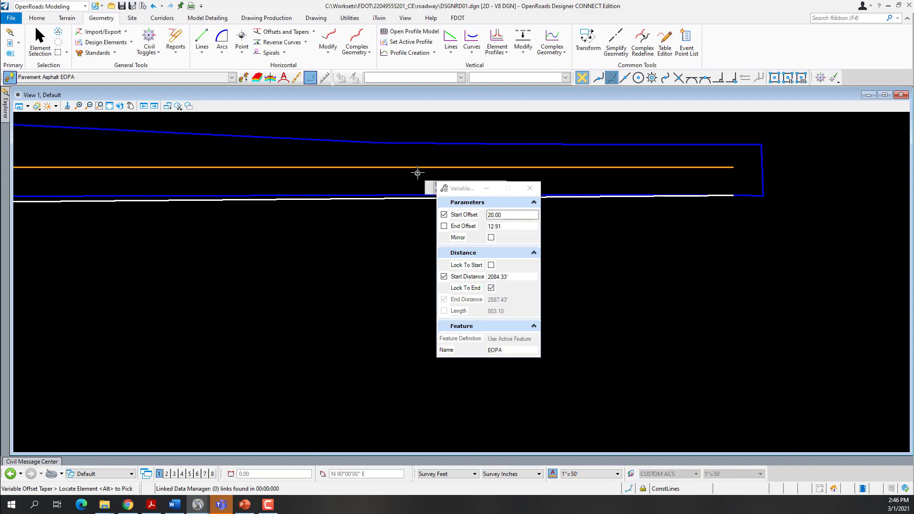
{"action": "left_click", "coordinate": [499, 277]}
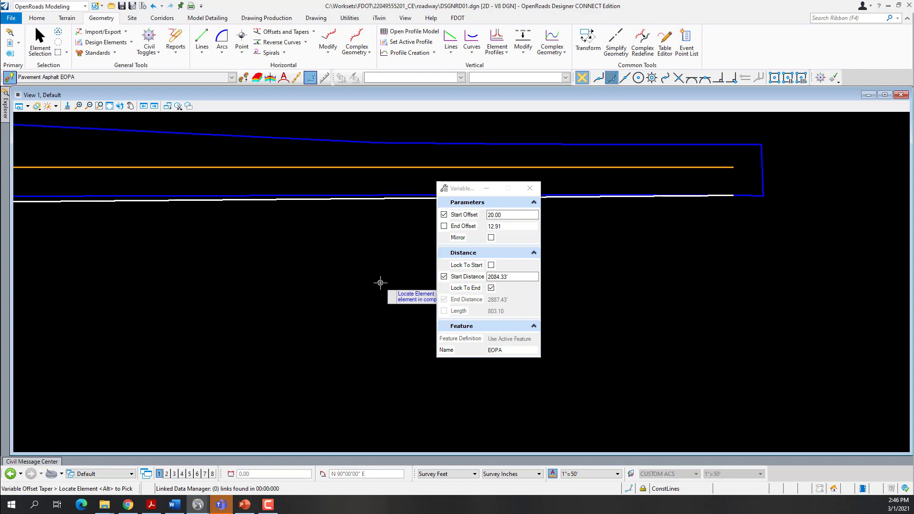
{"action": "left_click", "coordinate": [529, 188]}
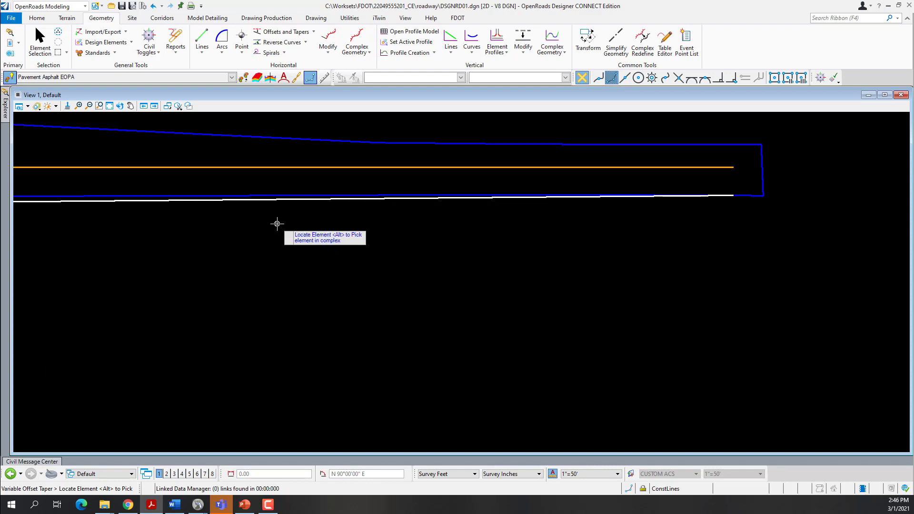
{"action": "left_click", "coordinate": [47, 78]}
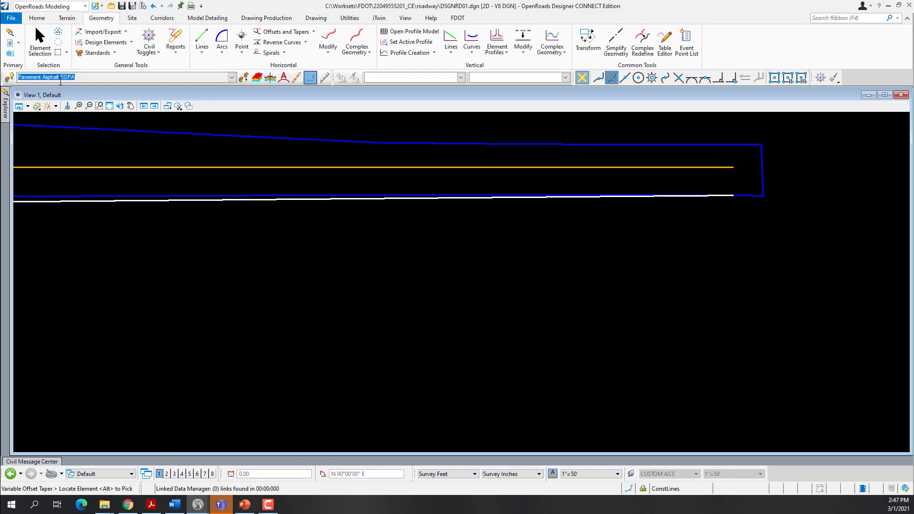
{"action": "scroll", "coordinate": [365, 327], "scroll_direction": "down", "scroll_amount": 5}
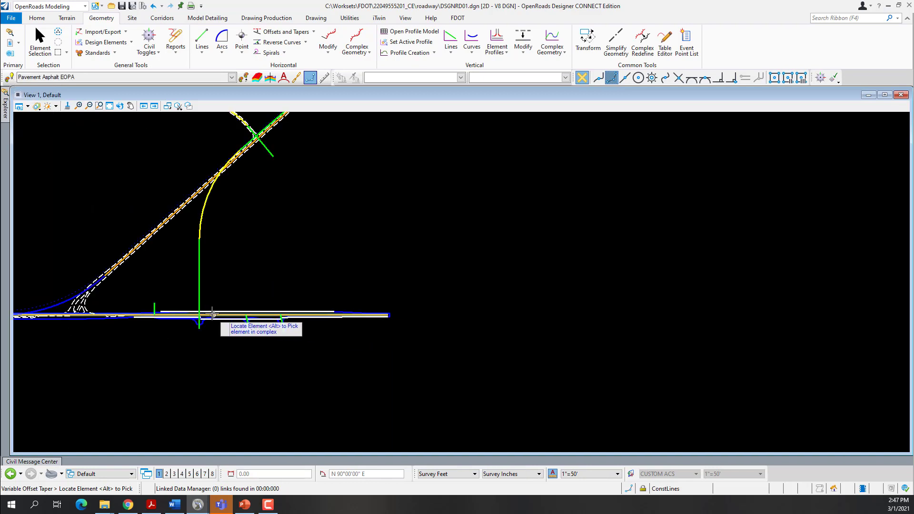
Start a Single Offset Partial with the previous offset, start distance and length unlocked, and lock the offset at 10.00
{"action": "scroll", "coordinate": [209, 317], "scroll_direction": "up", "scroll_amount": 4}
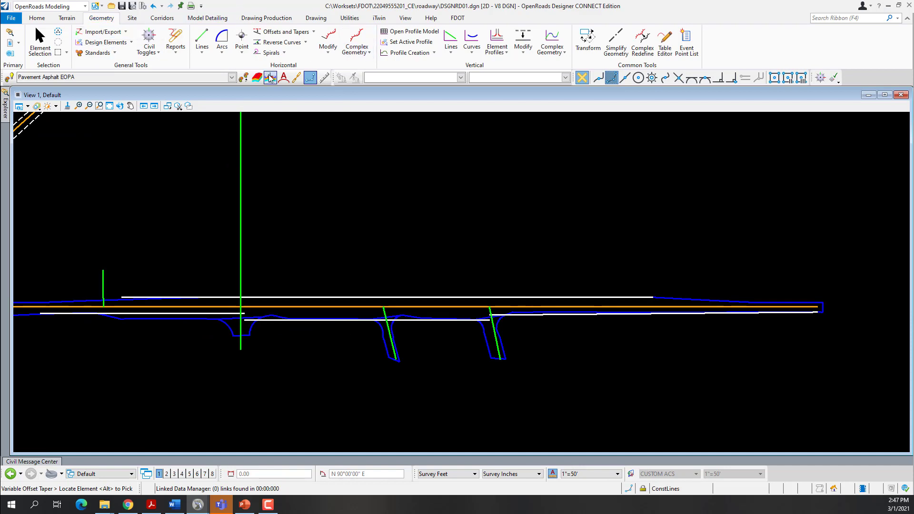
{"action": "left_click", "coordinate": [315, 32]}
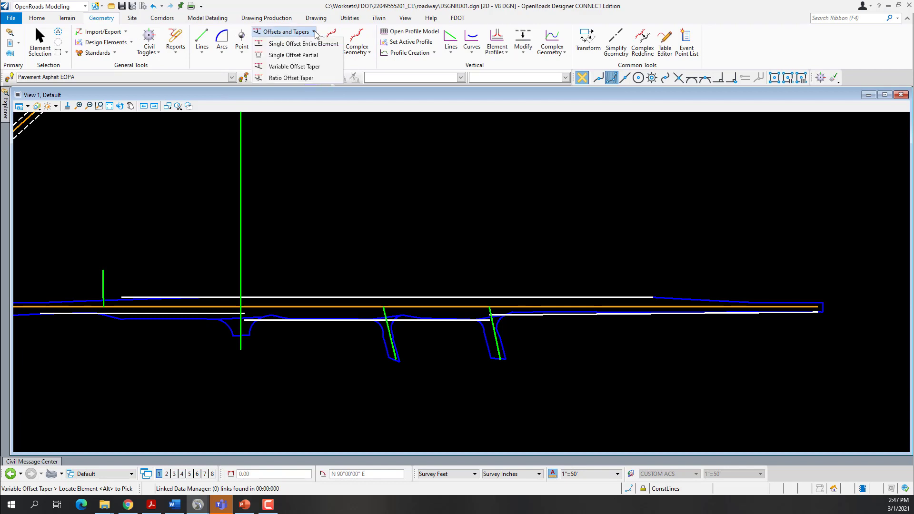
{"action": "left_click", "coordinate": [307, 55]}
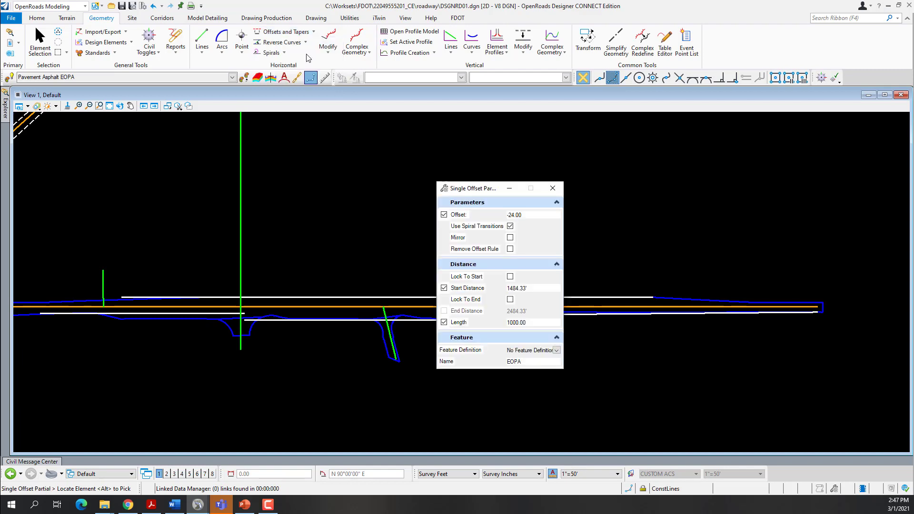
{"action": "left_click", "coordinate": [444, 215]}
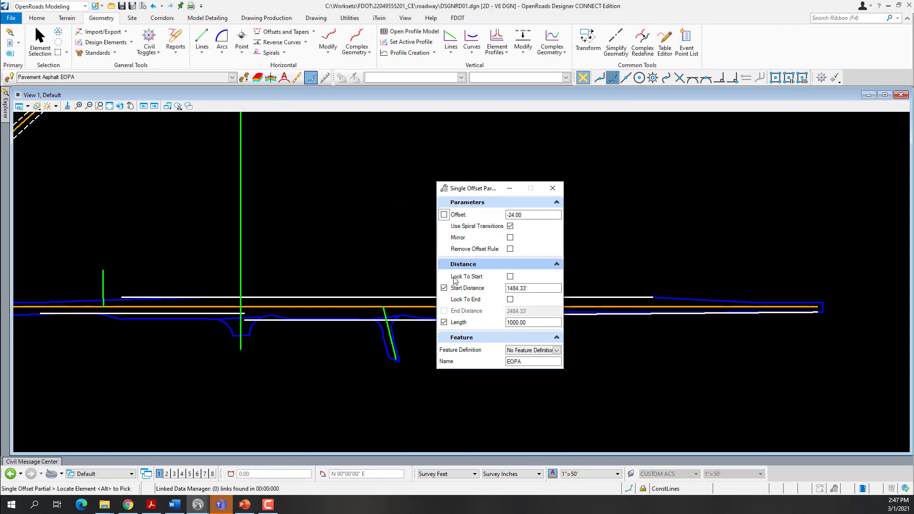
{"action": "left_click", "coordinate": [444, 288]}
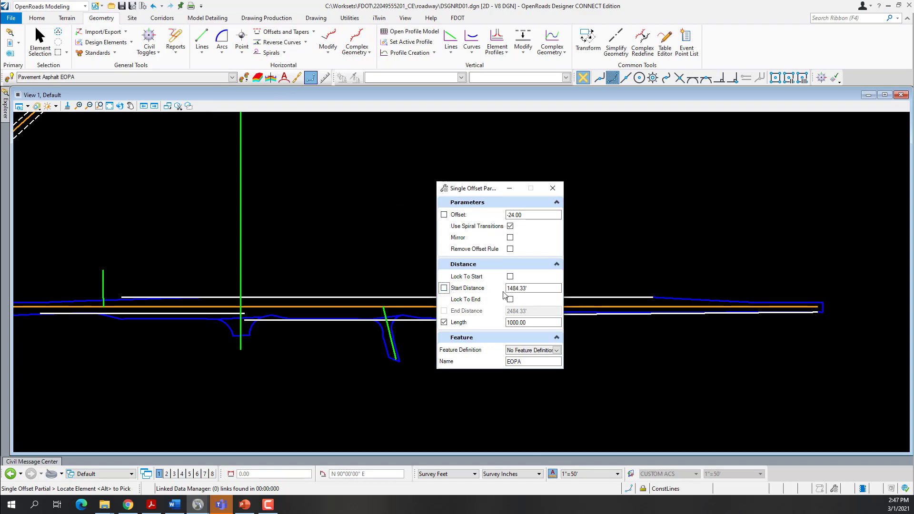
{"action": "left_click", "coordinate": [444, 322]}
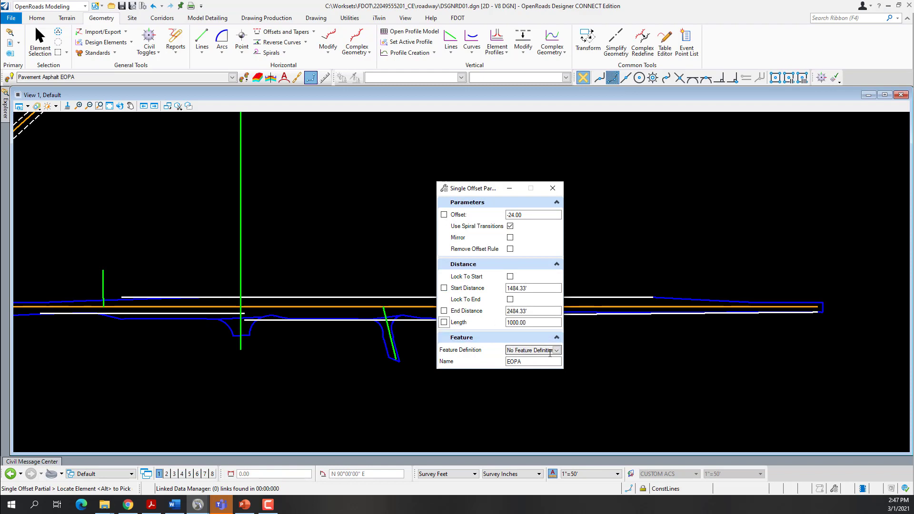
{"action": "left_click_drag", "start_coordinate": [482, 193], "coordinate": [406, 128]}
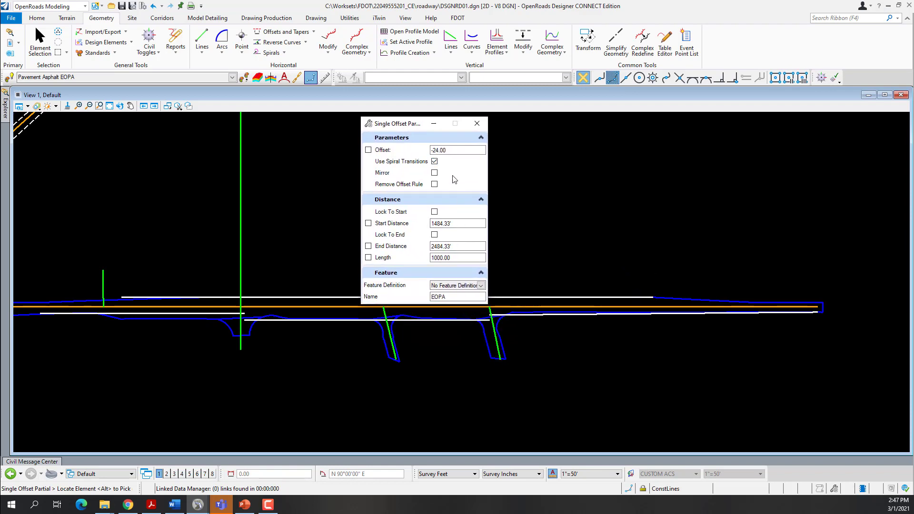
{"action": "left_click", "coordinate": [457, 151]}
{"action": "type", "text": "10"}
Assign the Const Lines Green Dash feature definition from the Roadway Design construction lines and name the offset ConstLines_CL
{"action": "left_click", "coordinate": [481, 286]}
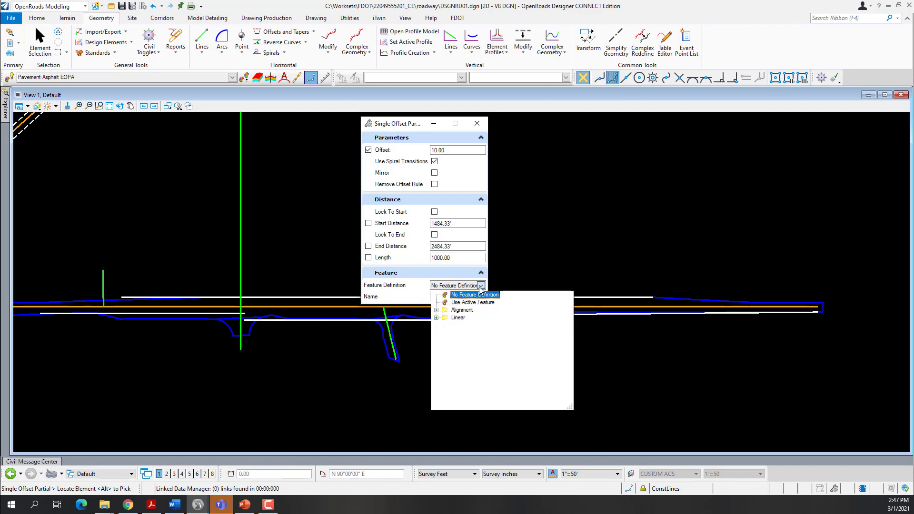
{"action": "left_click", "coordinate": [437, 318]}
{"action": "left_click", "coordinate": [445, 333]}
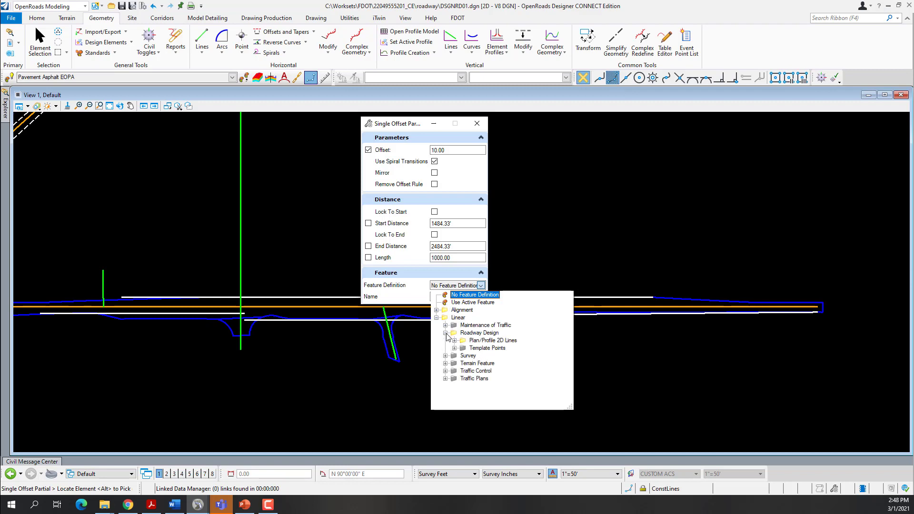
{"action": "left_click", "coordinate": [455, 341]}
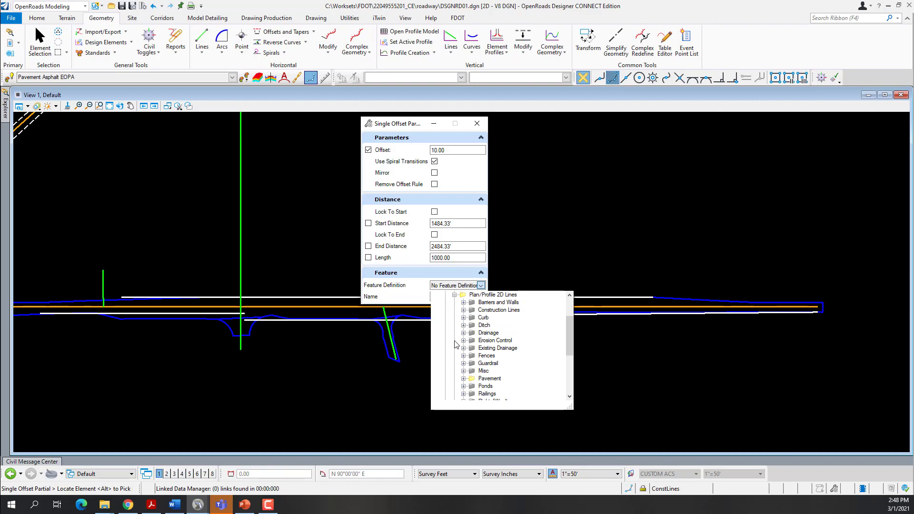
{"action": "left_click", "coordinate": [464, 310]}
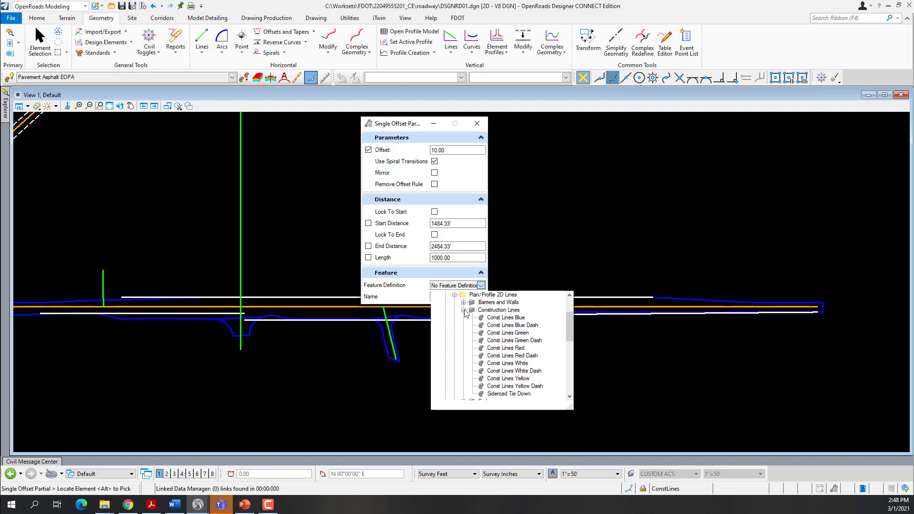
{"action": "left_click", "coordinate": [519, 342]}
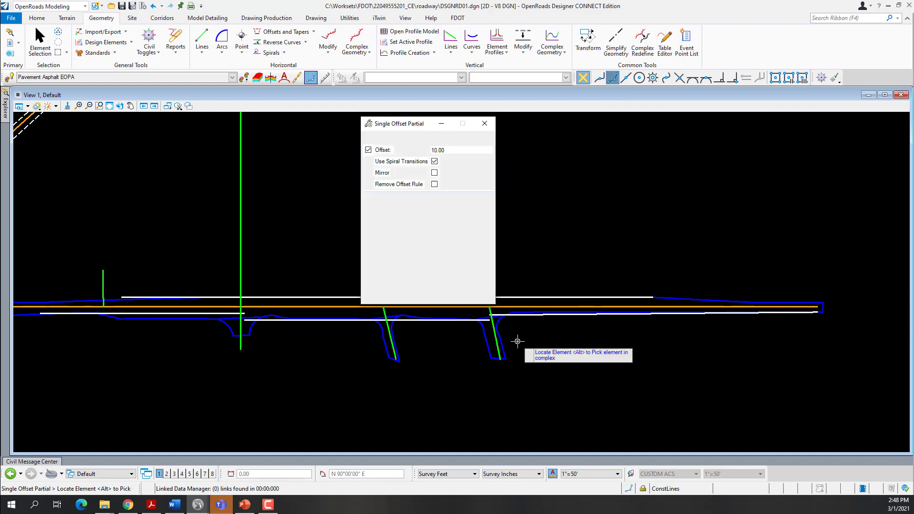
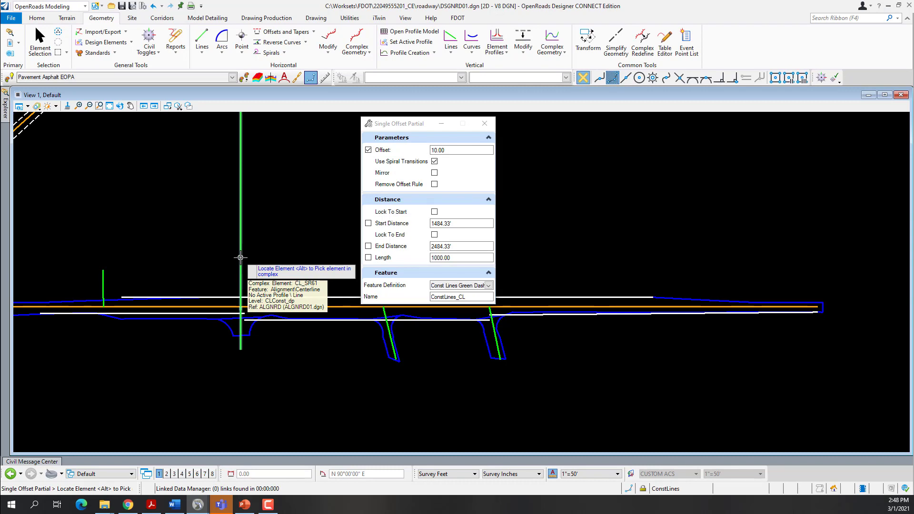
Offset the CL_SR61 centerline to its east side, starting at its intersection with the US98 baseline, station 700+00.00
{"action": "left_click", "coordinate": [241, 258]}
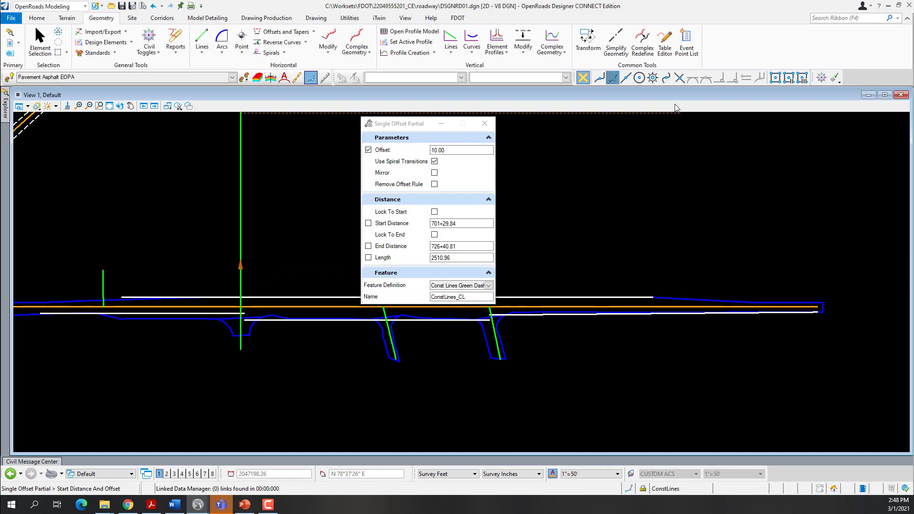
{"action": "left_click", "coordinate": [679, 78]}
{"action": "scroll", "coordinate": [233, 322], "scroll_direction": "up", "scroll_amount": 5}
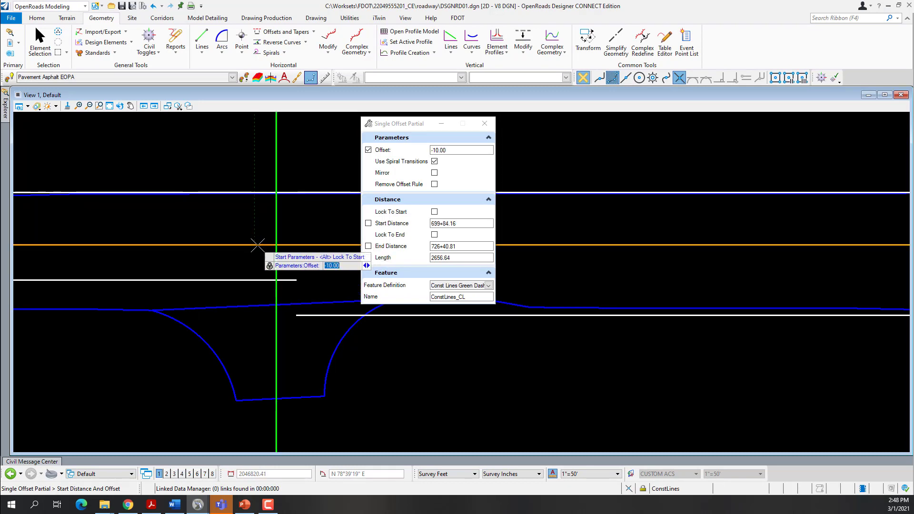
{"action": "left_click", "coordinate": [276, 245]}
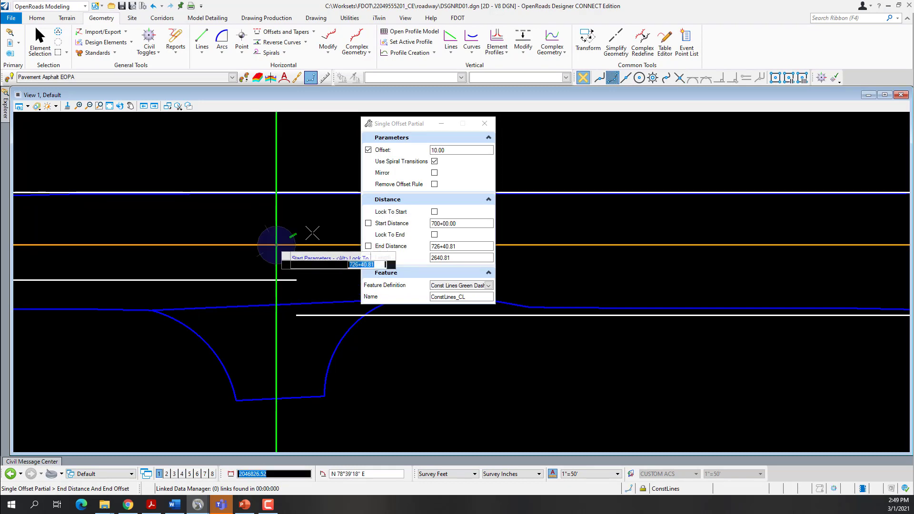
End the ConstLines_CL offset at station 716+50.00, place it without mirroring and leave the partial offset command
{"action": "scroll", "coordinate": [307, 352], "scroll_direction": "down", "scroll_amount": 4}
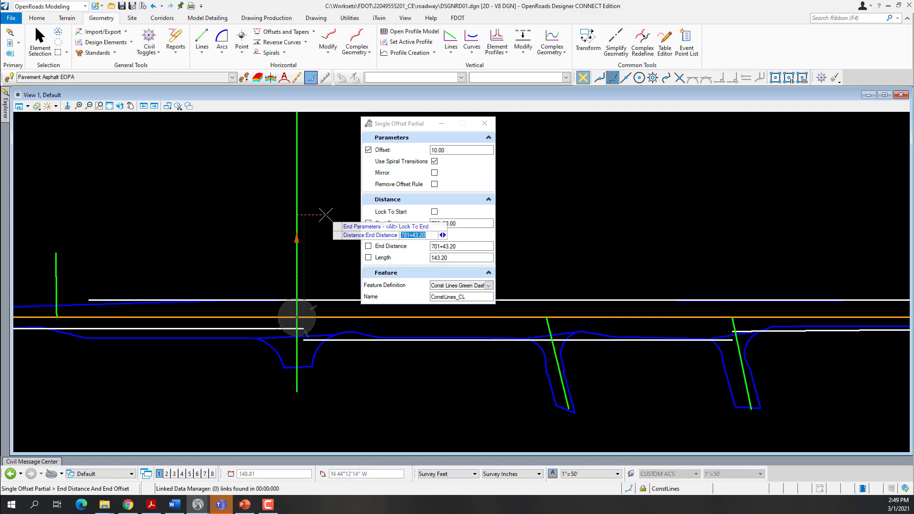
{"action": "type", "text": "716+50.0"}
{"action": "key", "text": "Return"}
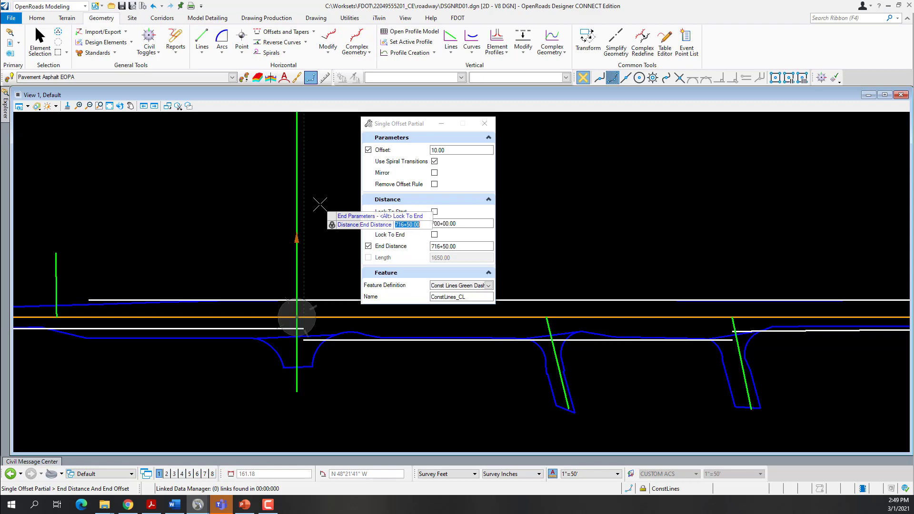
{"action": "left_click", "coordinate": [320, 204]}
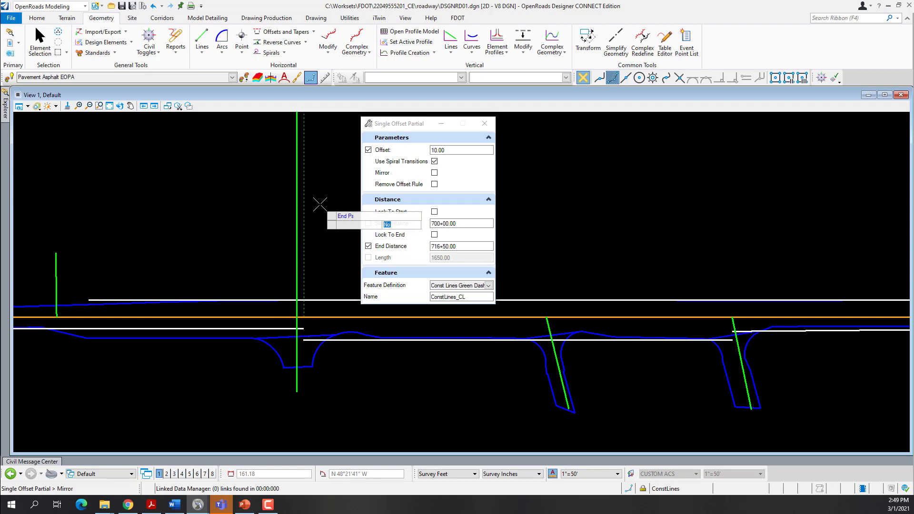
{"action": "left_click", "coordinate": [320, 204]}
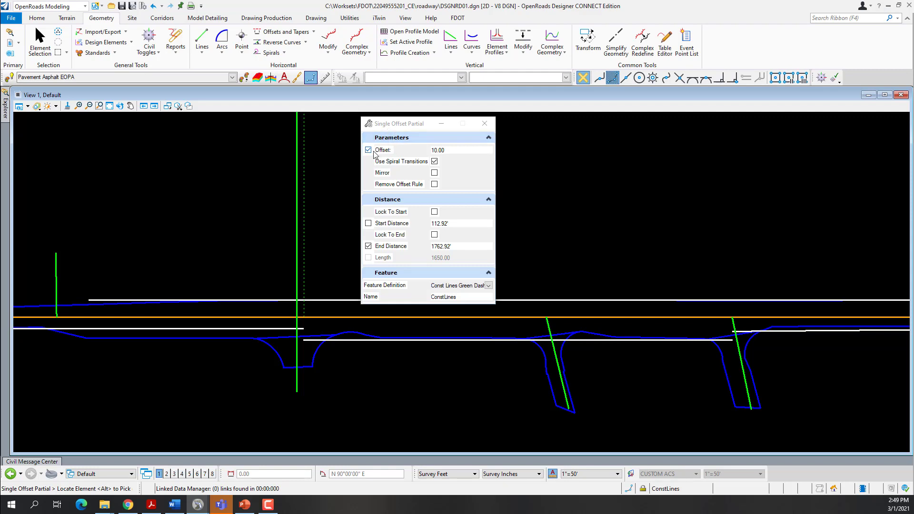
{"action": "left_click", "coordinate": [370, 247]}
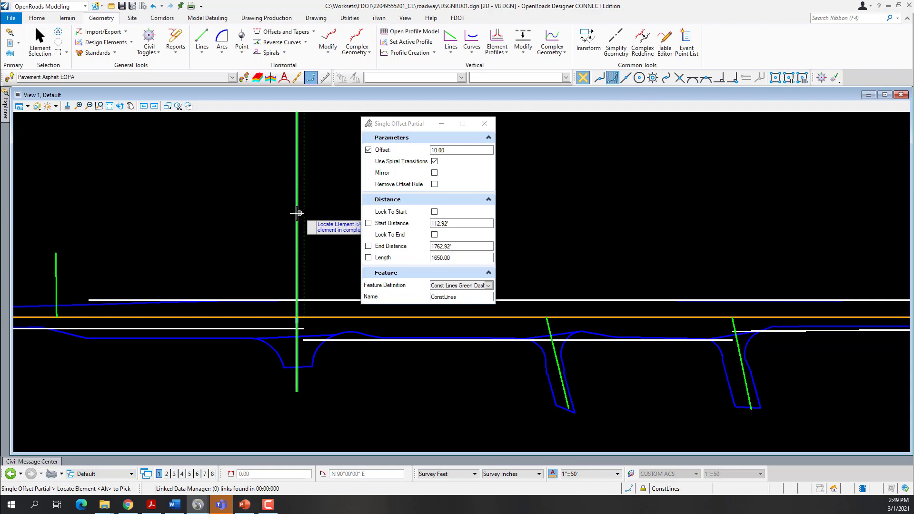
{"action": "left_click", "coordinate": [679, 80]}
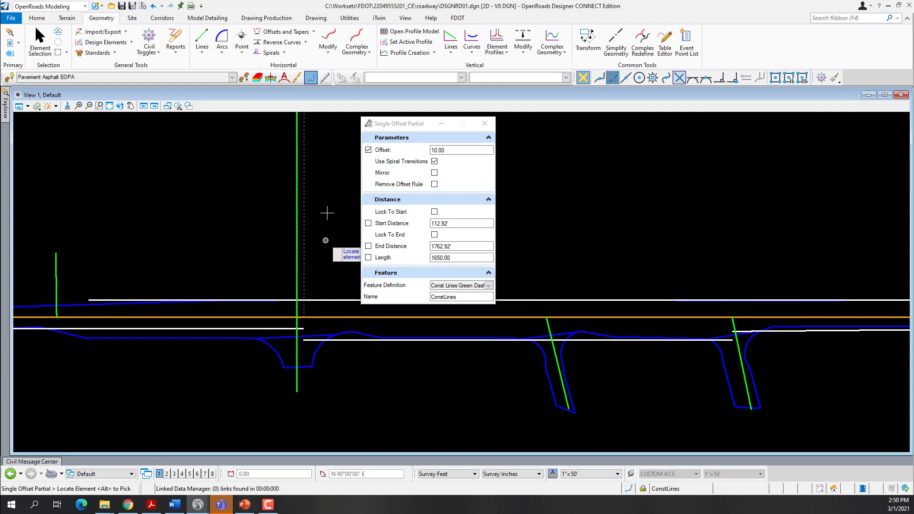
{"action": "left_click", "coordinate": [485, 124]}
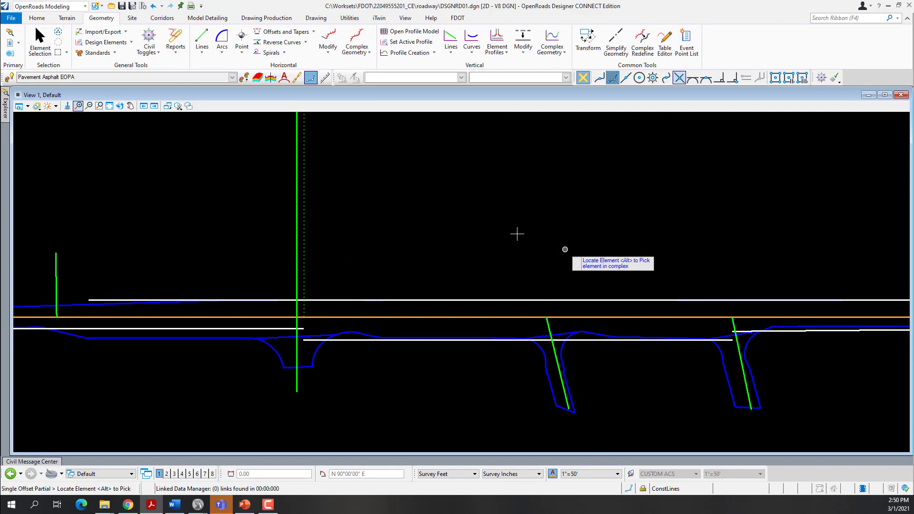
Start placing a civil cell and choose 306-5 Exhibit from the FDOT_2D-FDM_Exhibit_Lines.dgnlib library
{"action": "left_click", "coordinate": [207, 19]}
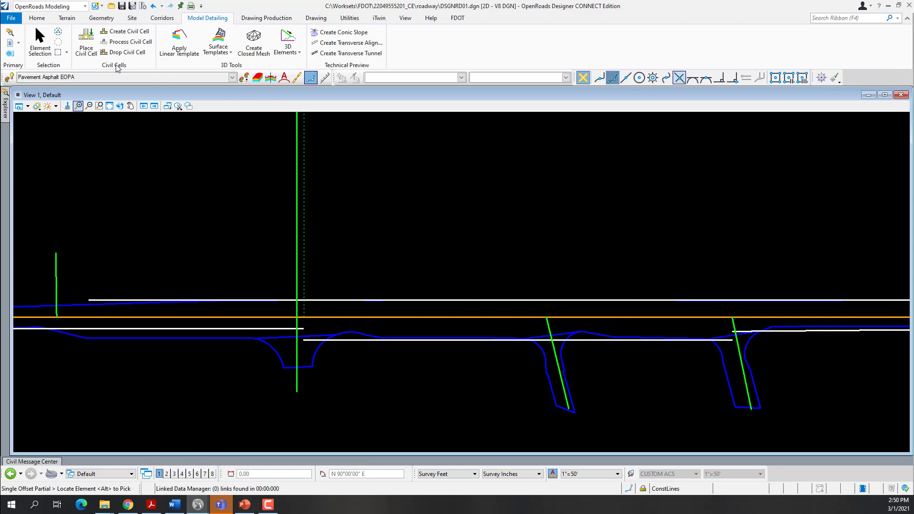
{"action": "left_click", "coordinate": [89, 45]}
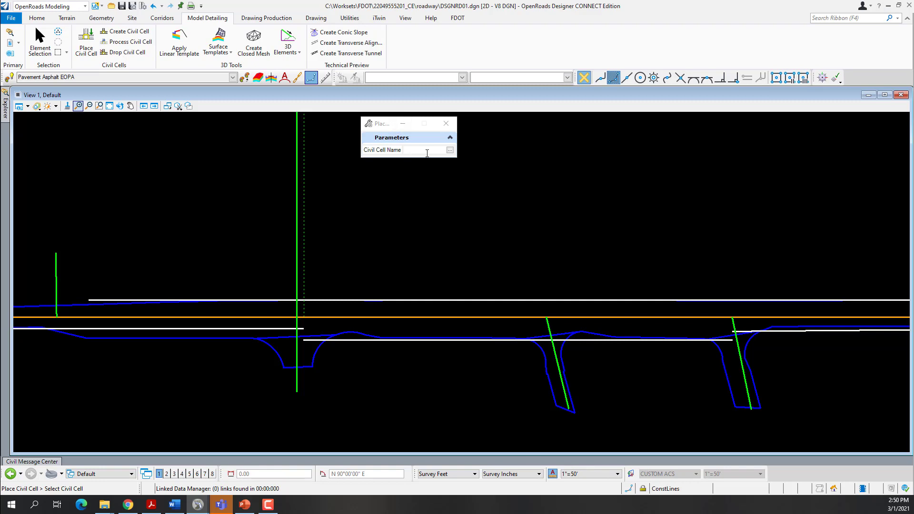
{"action": "left_click", "coordinate": [450, 152]}
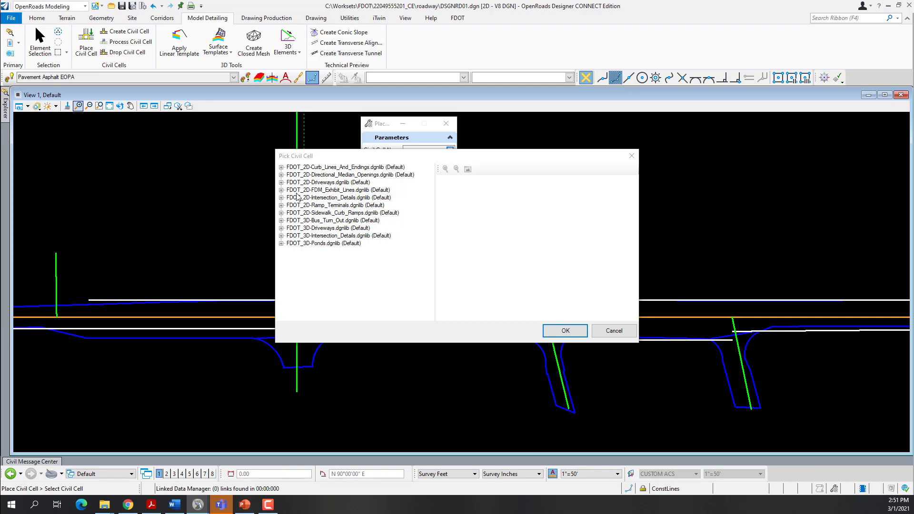
{"action": "left_click", "coordinate": [282, 190]}
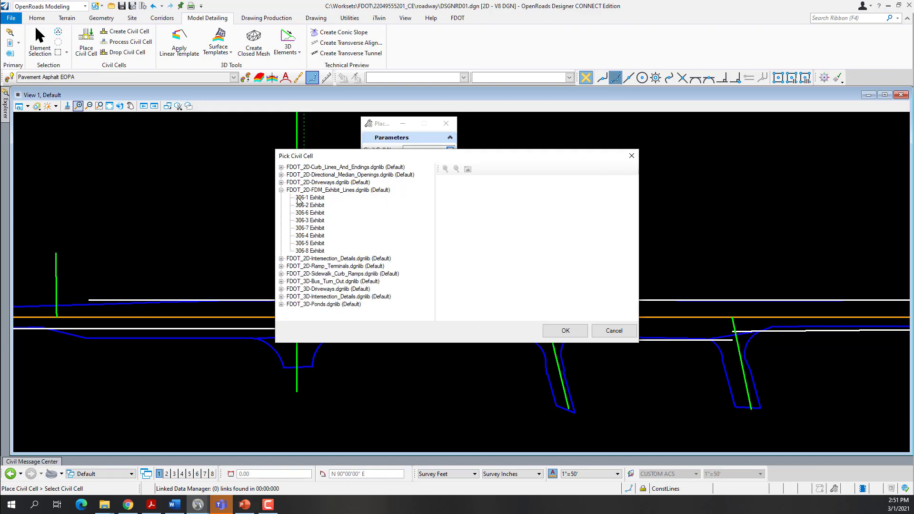
{"action": "left_click", "coordinate": [310, 244]}
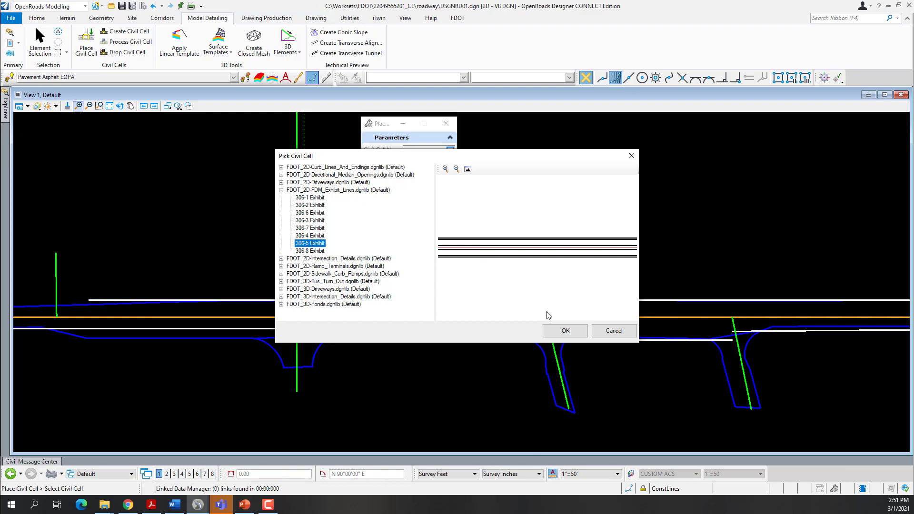
{"action": "left_click", "coordinate": [566, 331]}
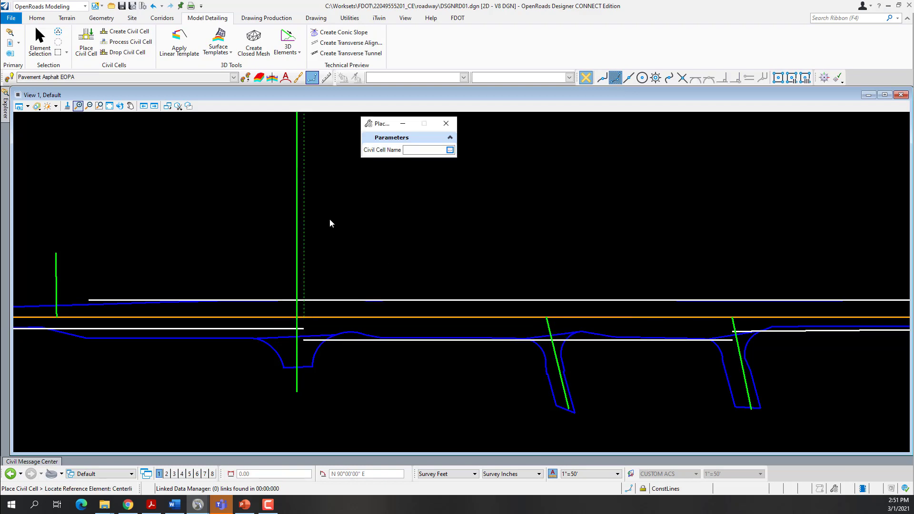
Place the 306-5 Exhibit civil cell along the dashed green ConstLines_CL line, skipping the alternatives and accepting the placement
{"action": "left_click", "coordinate": [305, 217]}
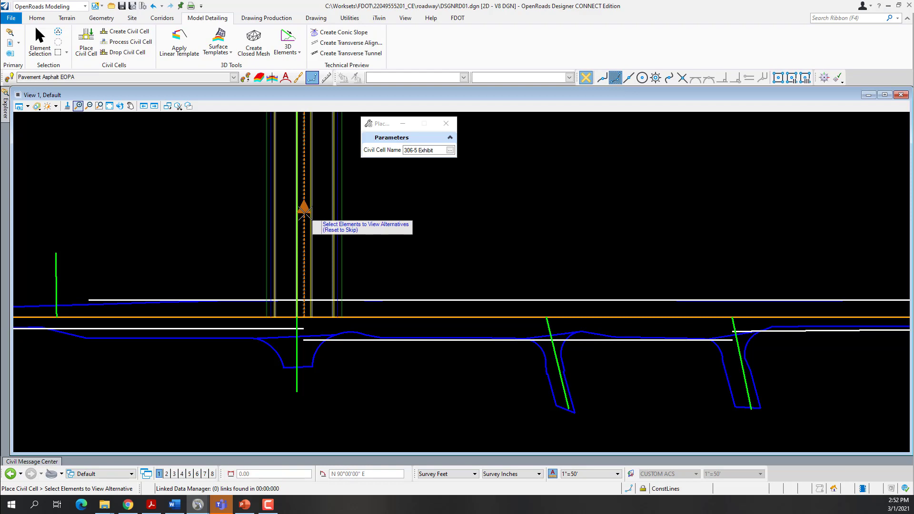
{"action": "scroll", "coordinate": [303, 212], "scroll_direction": "up", "scroll_amount": 3}
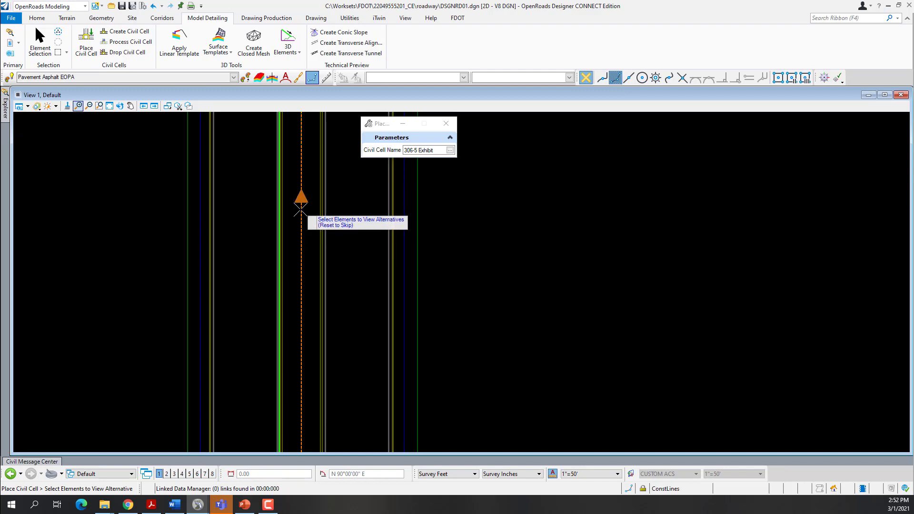
{"action": "scroll", "coordinate": [301, 202], "scroll_direction": "down", "scroll_amount": 3}
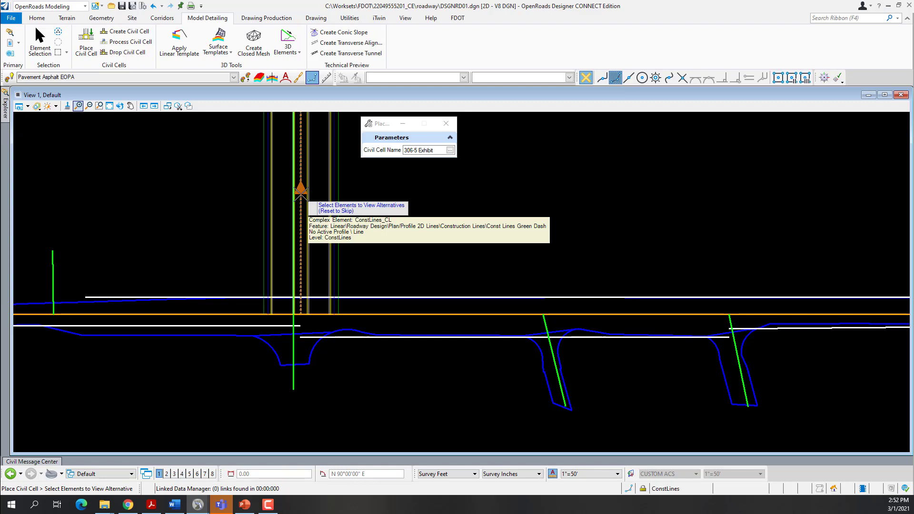
{"action": "right_click", "coordinate": [349, 193]}
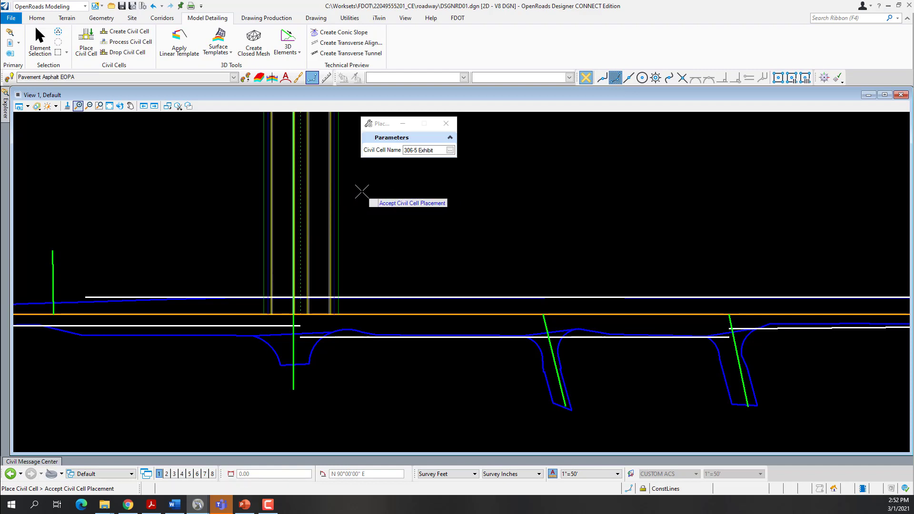
{"action": "left_click", "coordinate": [361, 191]}
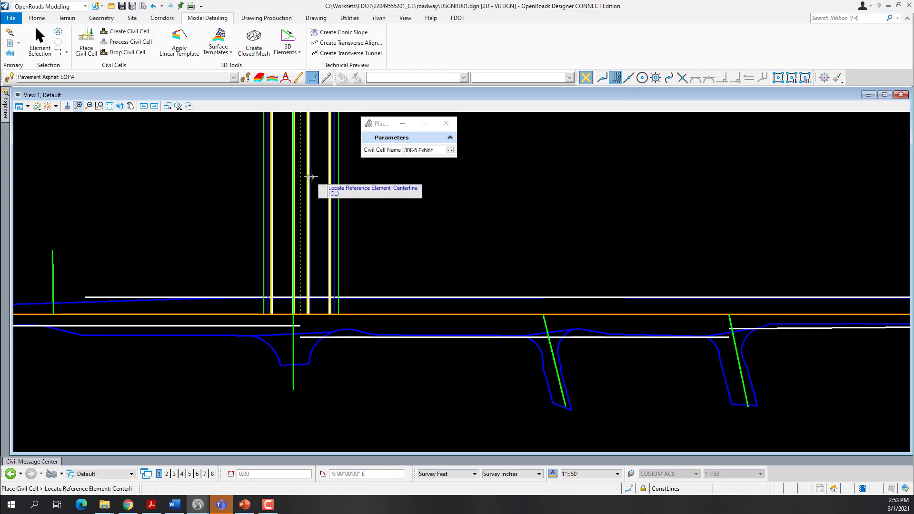
{"action": "scroll", "coordinate": [310, 176], "scroll_direction": "up", "scroll_amount": 2}
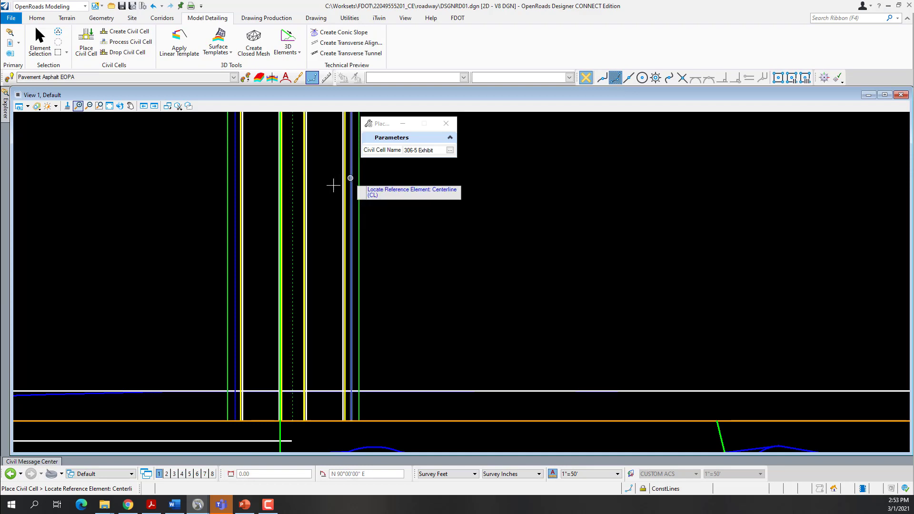
Leave the civil cell command and inspect the offsets of the two EOPA lines east of the dashed ConstLines_CL line near US98
{"action": "scroll", "coordinate": [296, 195], "scroll_direction": "up", "scroll_amount": 5}
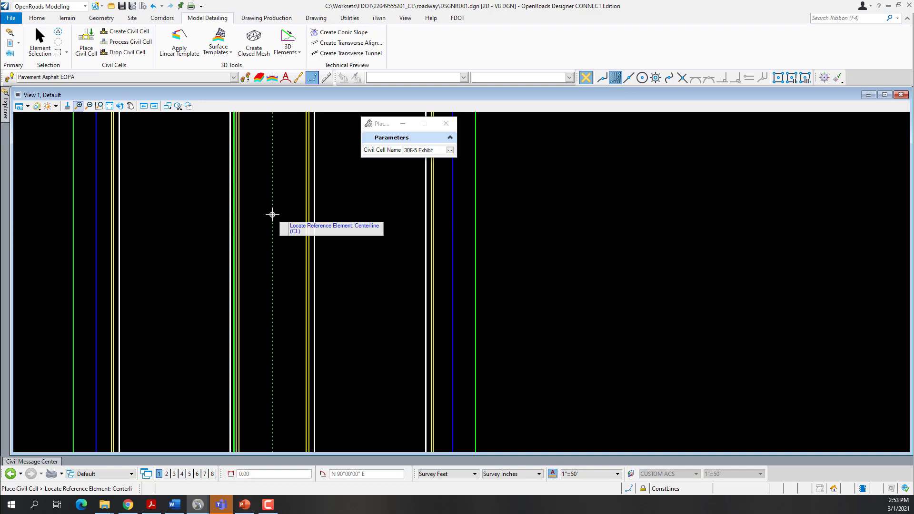
{"action": "left_click", "coordinate": [39, 43]}
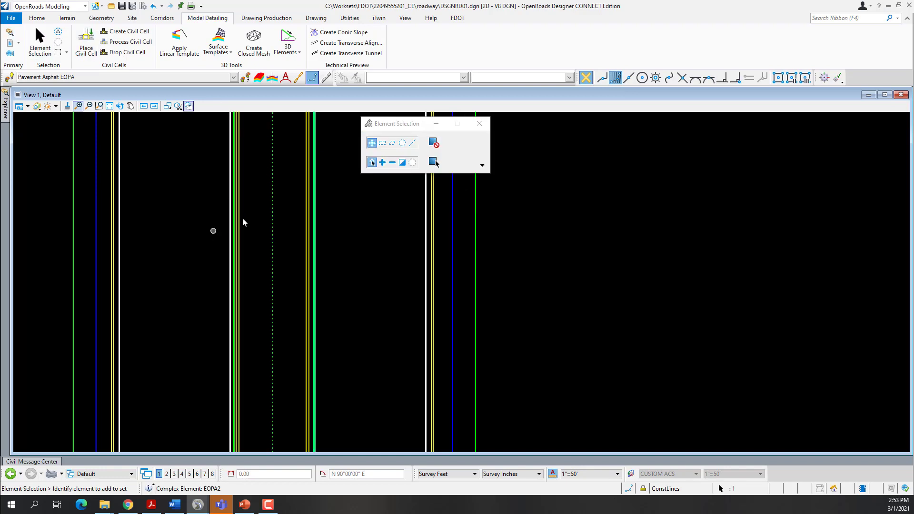
{"action": "scroll", "coordinate": [241, 221], "scroll_direction": "down", "scroll_amount": 3}
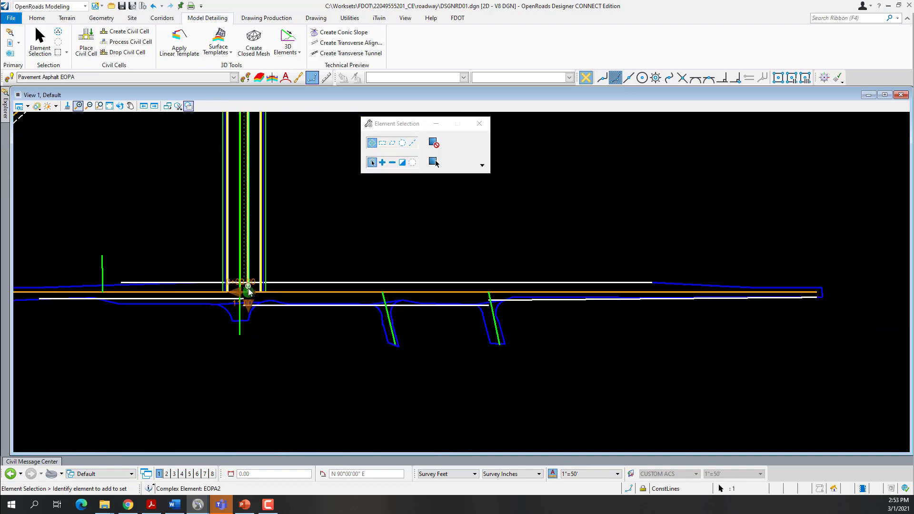
{"action": "scroll", "coordinate": [244, 286], "scroll_direction": "up", "scroll_amount": 5}
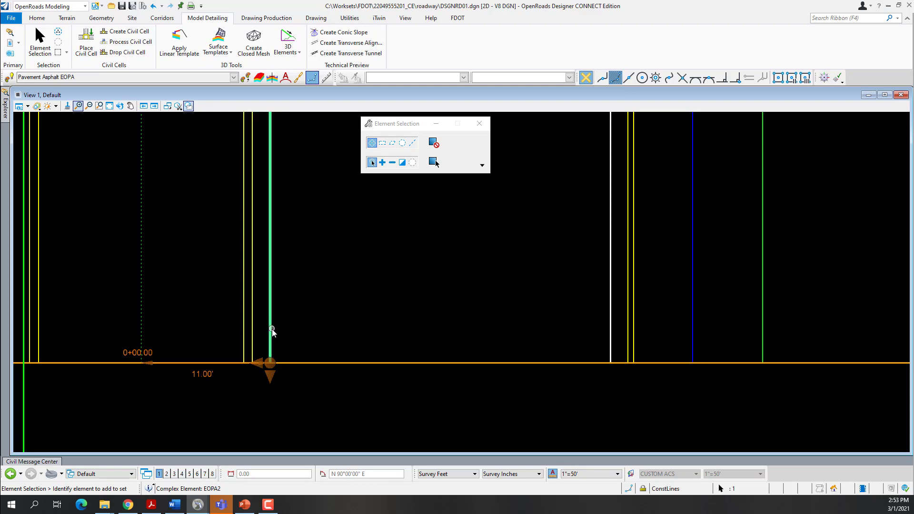
{"action": "mouse_move", "coordinate": [273, 334]}
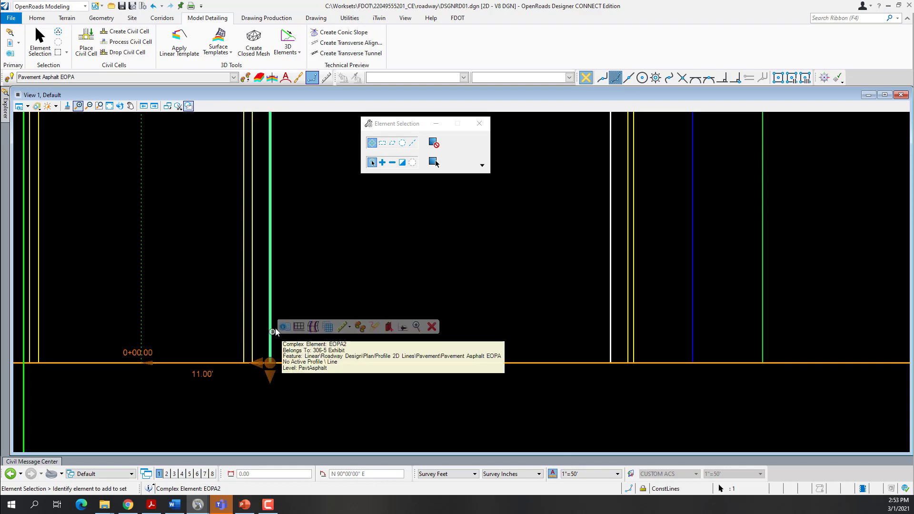
{"action": "left_click", "coordinate": [612, 287]}
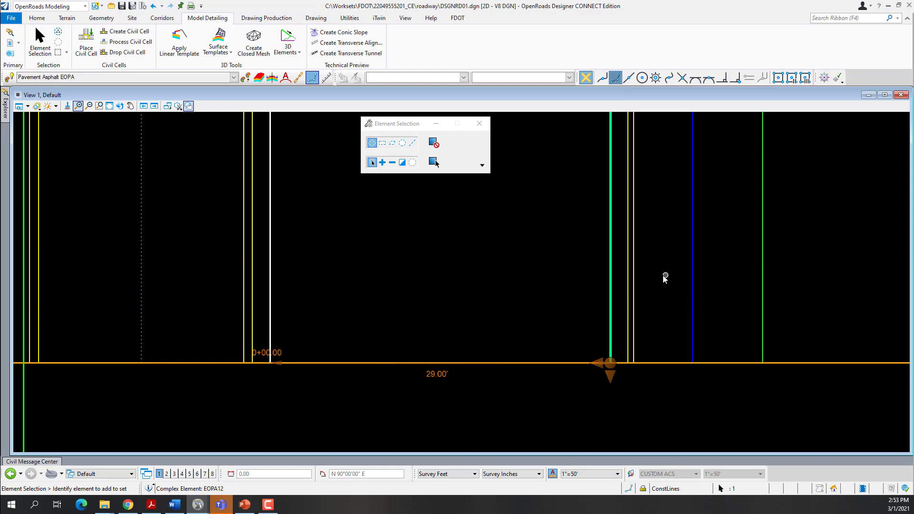
{"action": "left_click", "coordinate": [540, 304]}
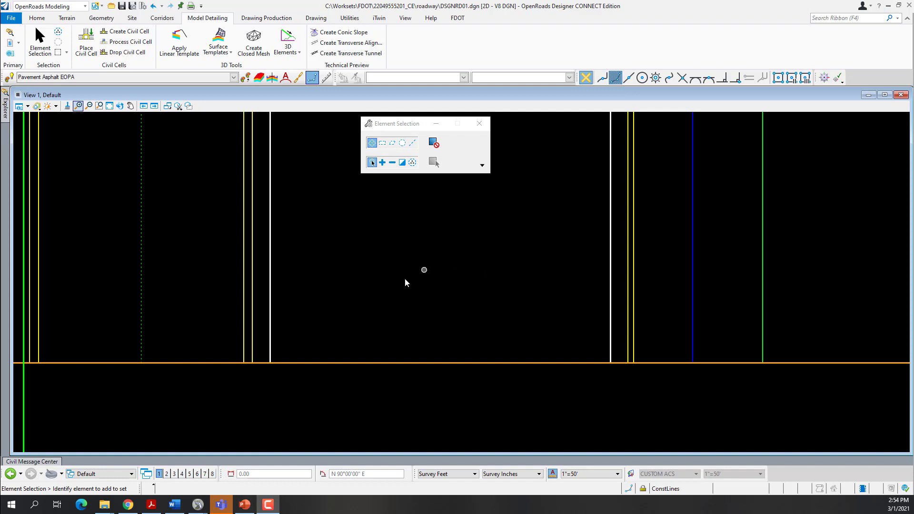
Set the offset of the blue FSW front-of-sidewalk line on the east side of the SR61 curve to 2.00'
{"action": "scroll", "coordinate": [337, 310], "scroll_direction": "down", "scroll_amount": 3}
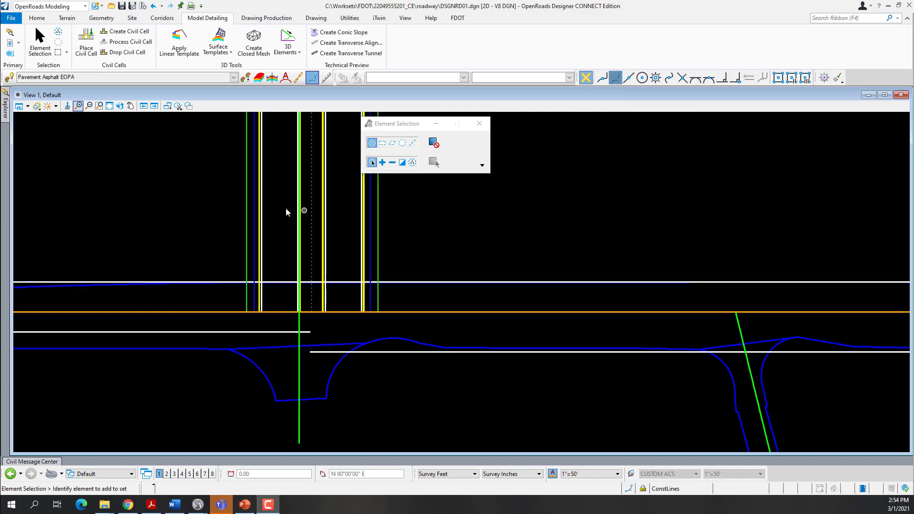
{"action": "scroll", "coordinate": [284, 291], "scroll_direction": "down", "scroll_amount": 3}
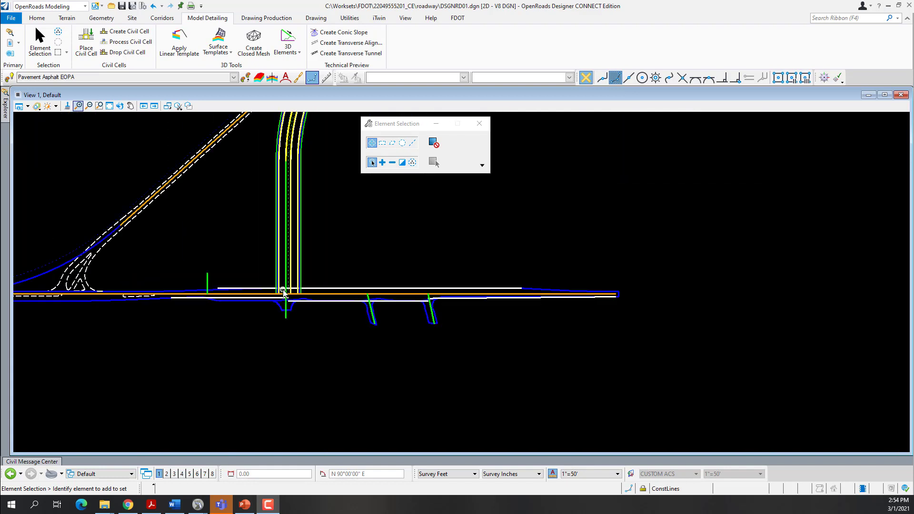
{"action": "scroll", "coordinate": [284, 291], "scroll_direction": "down", "scroll_amount": 3}
{"action": "scroll", "coordinate": [296, 190], "scroll_direction": "up", "scroll_amount": 5}
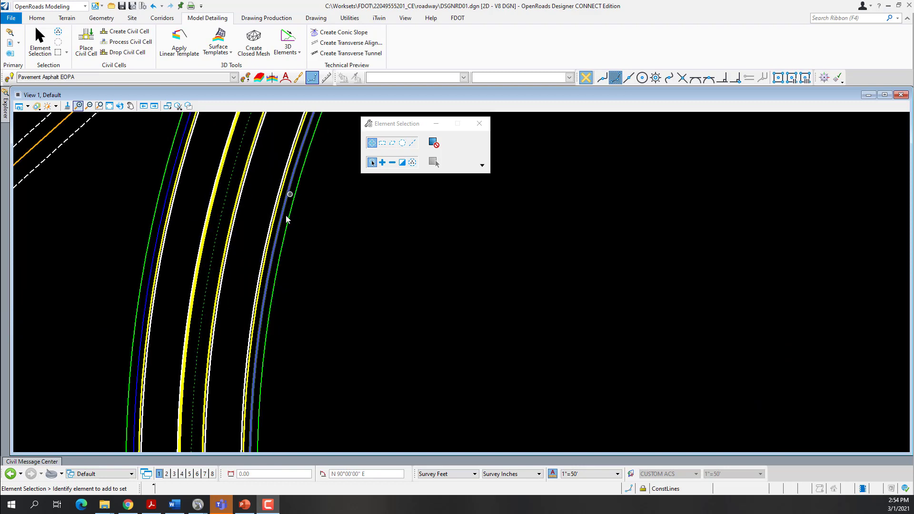
{"action": "scroll", "coordinate": [270, 266], "scroll_direction": "up", "scroll_amount": 2}
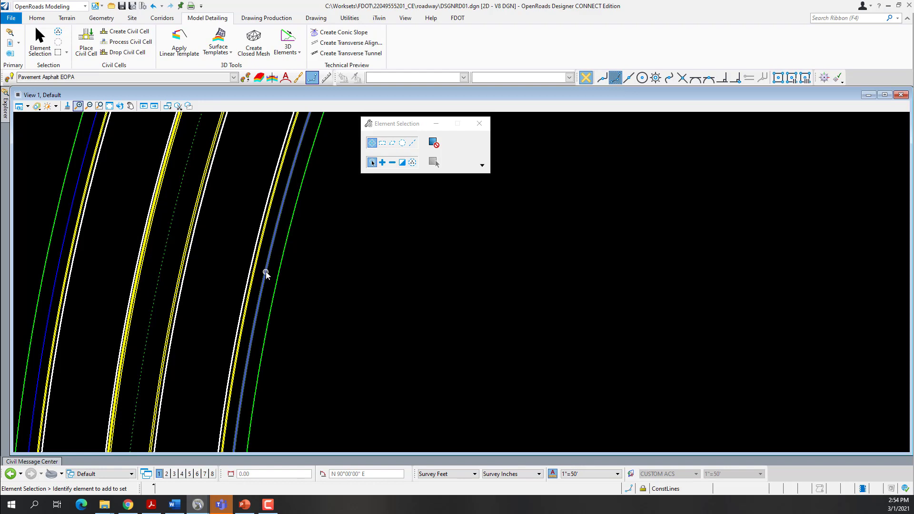
{"action": "left_click", "coordinate": [266, 265]}
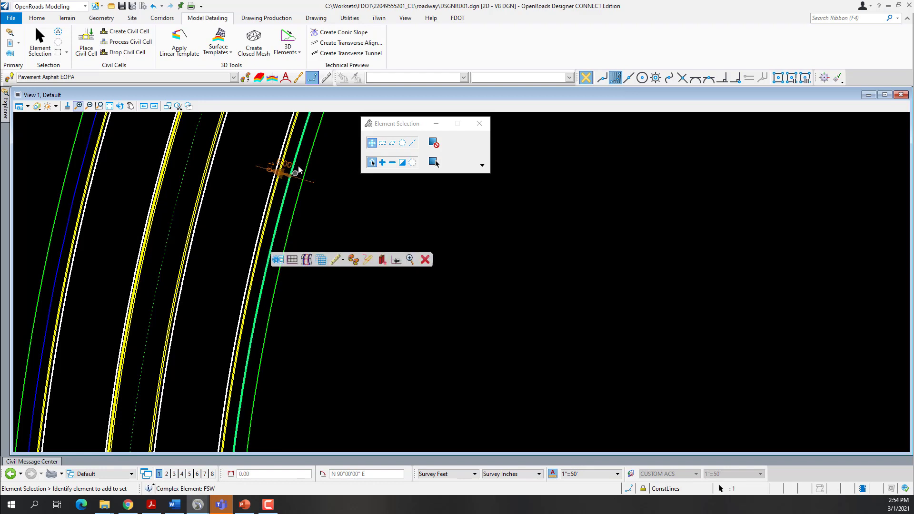
{"action": "scroll", "coordinate": [296, 168], "scroll_direction": "up", "scroll_amount": 2}
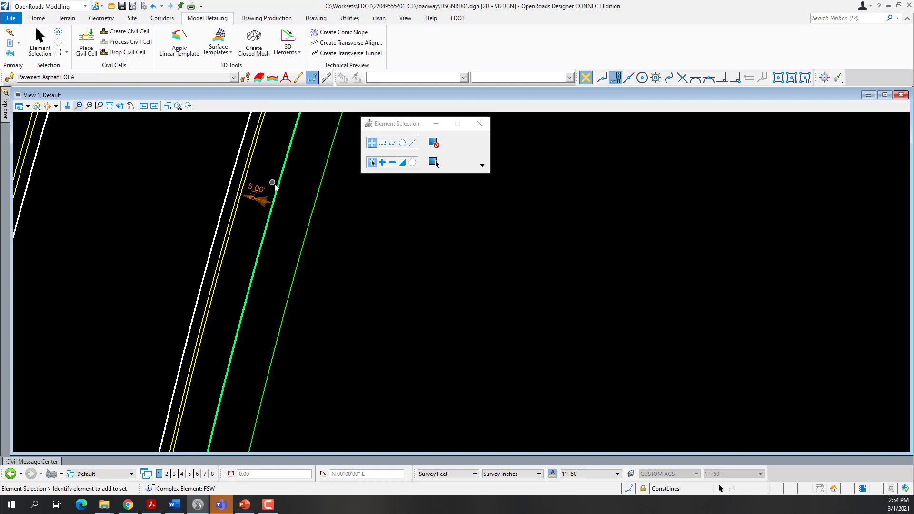
{"action": "scroll", "coordinate": [281, 186], "scroll_direction": "up", "scroll_amount": 2}
{"action": "left_click", "coordinate": [240, 203]}
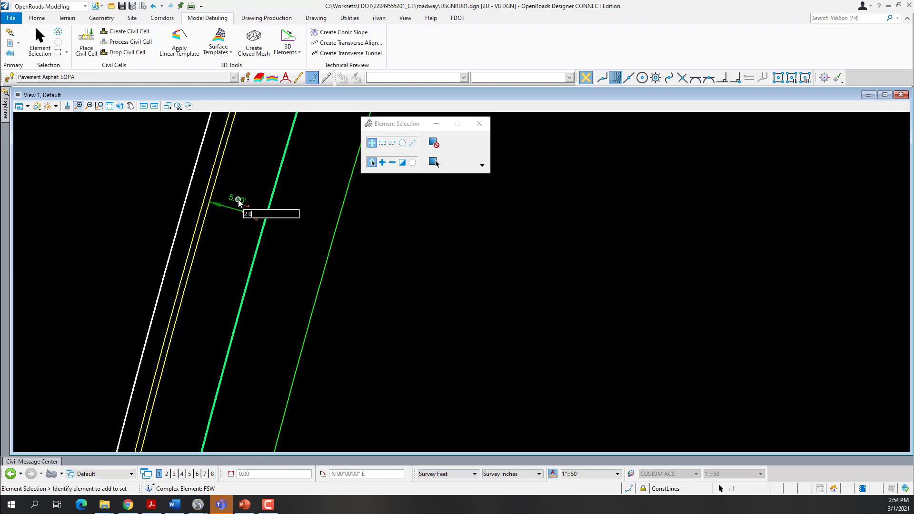
{"action": "key", "text": "Return"}
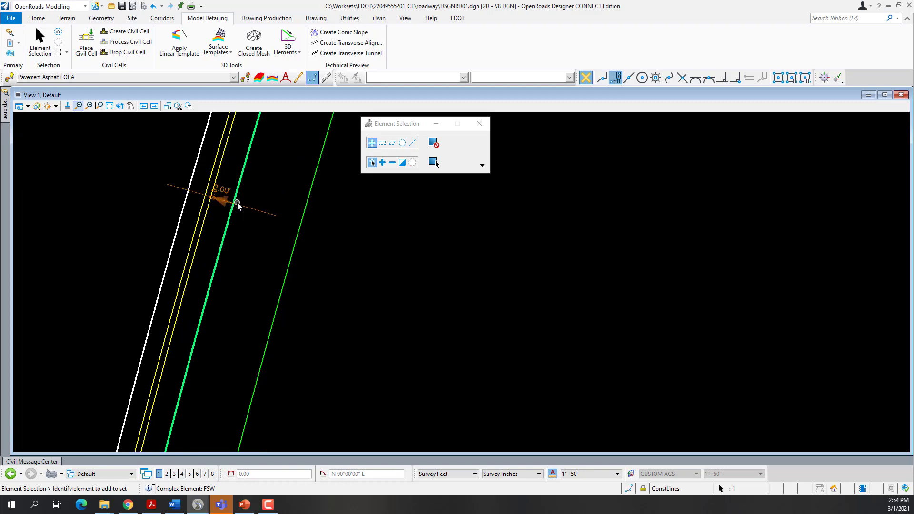
Set the offset of the green BSW back-of-sidewalk line on the east side of SR61 to 5.00'
{"action": "left_click", "coordinate": [294, 247]}
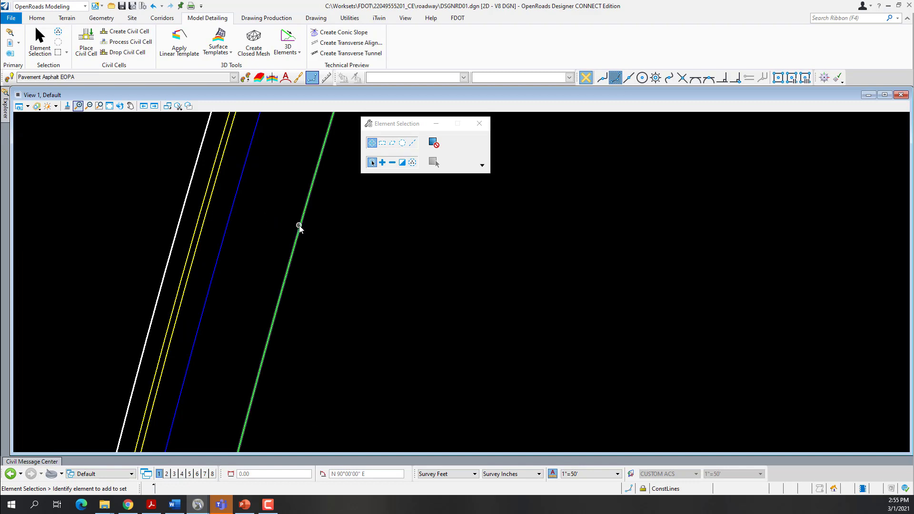
{"action": "left_click", "coordinate": [264, 212]}
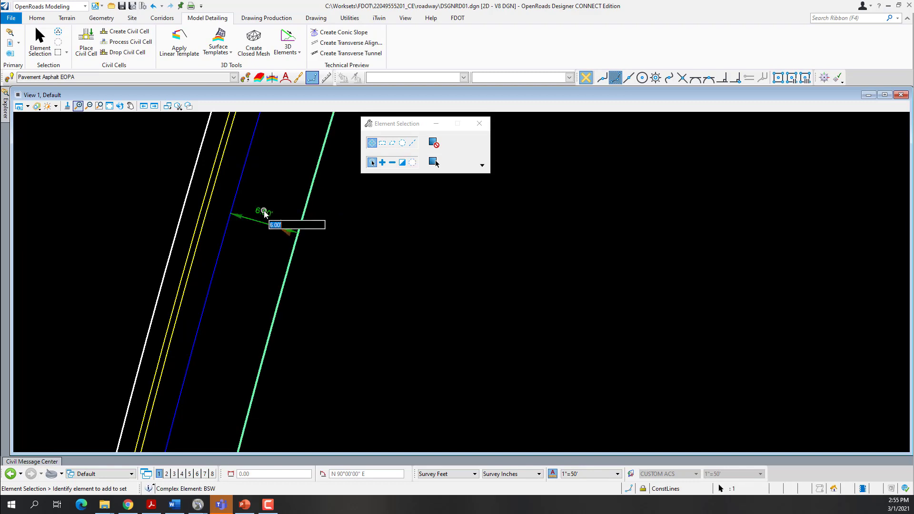
{"action": "type", "text": "2"}
{"action": "key", "text": "Return"}
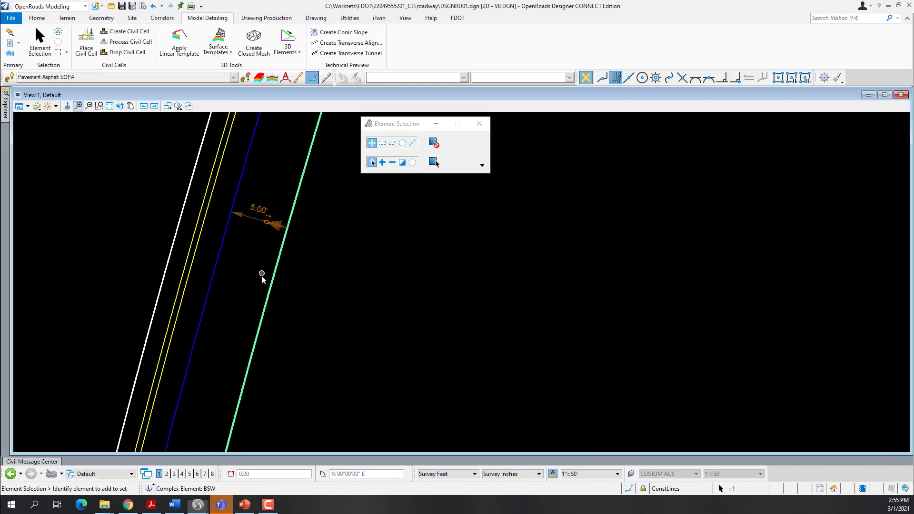
Set the offset of the blue FSW1 front-of-sidewalk line on the west side of SR61 to -2 feet
{"action": "scroll", "coordinate": [290, 276], "scroll_direction": "down", "scroll_amount": 1}
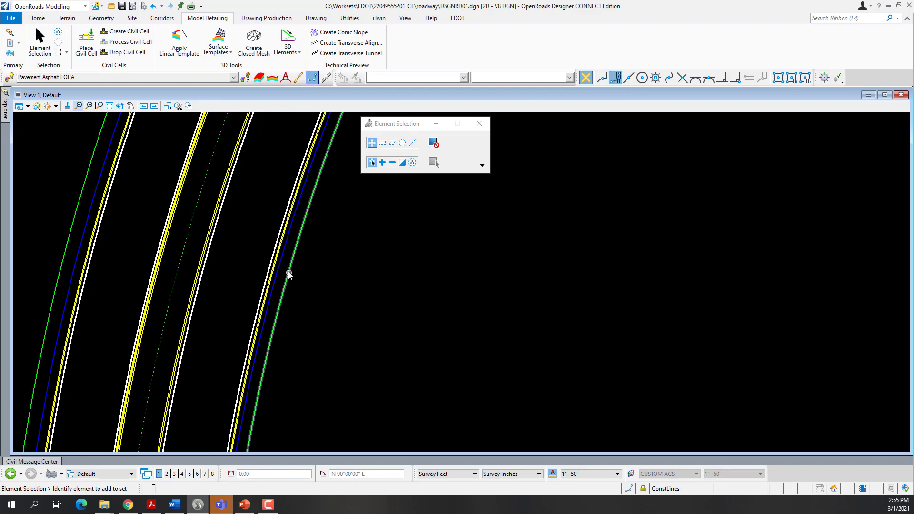
{"action": "scroll", "coordinate": [71, 244], "scroll_direction": "up", "scroll_amount": 2}
{"action": "left_click", "coordinate": [98, 251]}
{"action": "scroll", "coordinate": [98, 250], "scroll_direction": "up", "scroll_amount": 3}
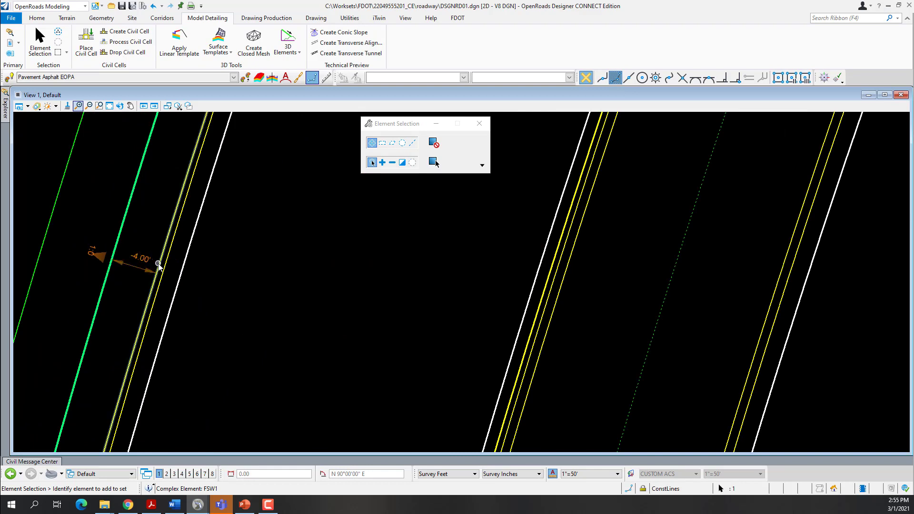
{"action": "left_click", "coordinate": [141, 262]}
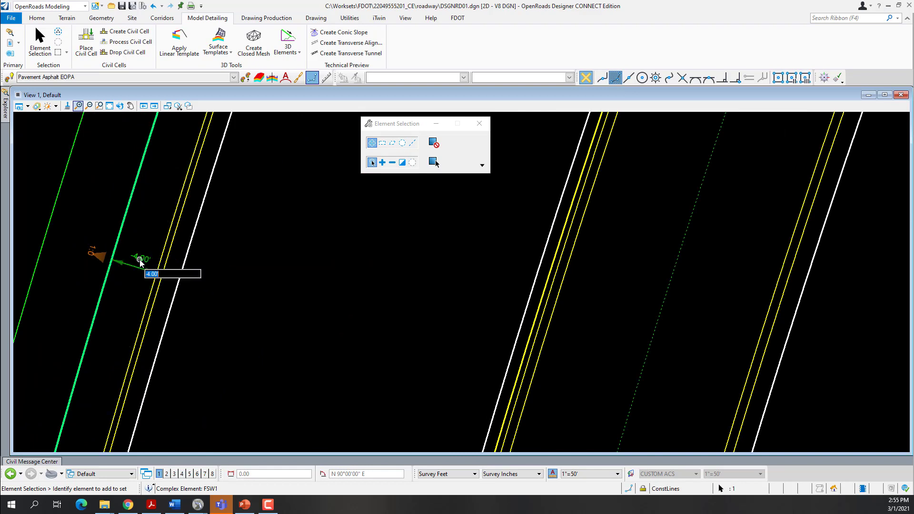
{"action": "key", "text": "BackSpace"}
{"action": "type", "text": "-2"}
{"action": "key", "text": "Return"}
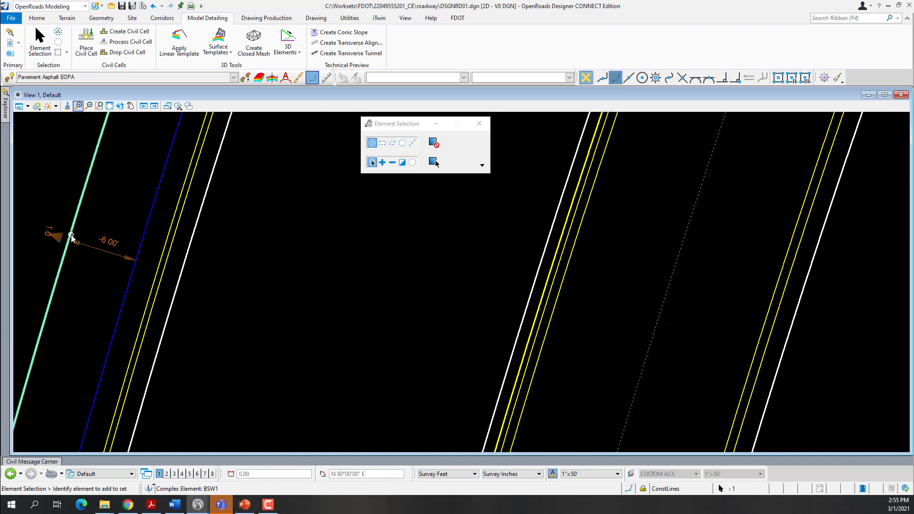
Set the offset of the green BSW1 back-of-sidewalk line on the west side of SR61 to -5.00' and deselect it
{"action": "mouse_move", "coordinate": [72, 238]}
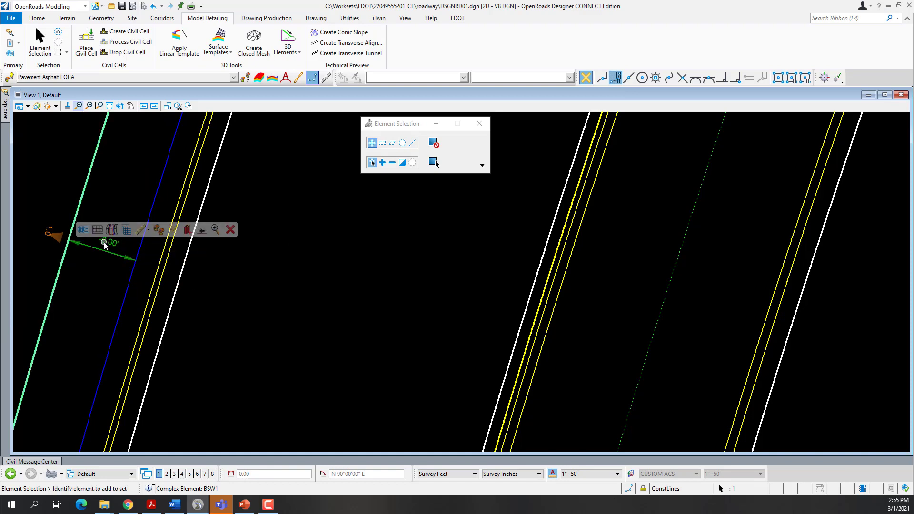
{"action": "left_click", "coordinate": [105, 243]}
{"action": "type", "text": "-5.00'"}
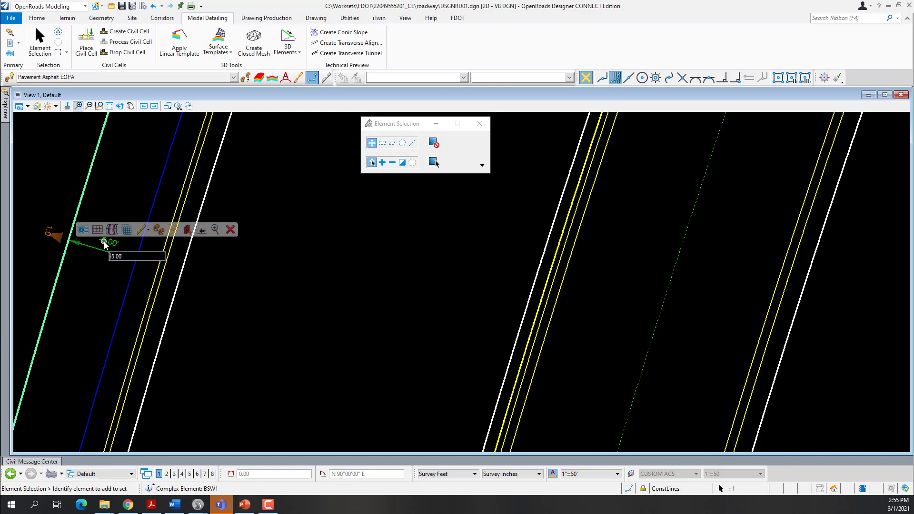
{"action": "key", "text": "Return"}
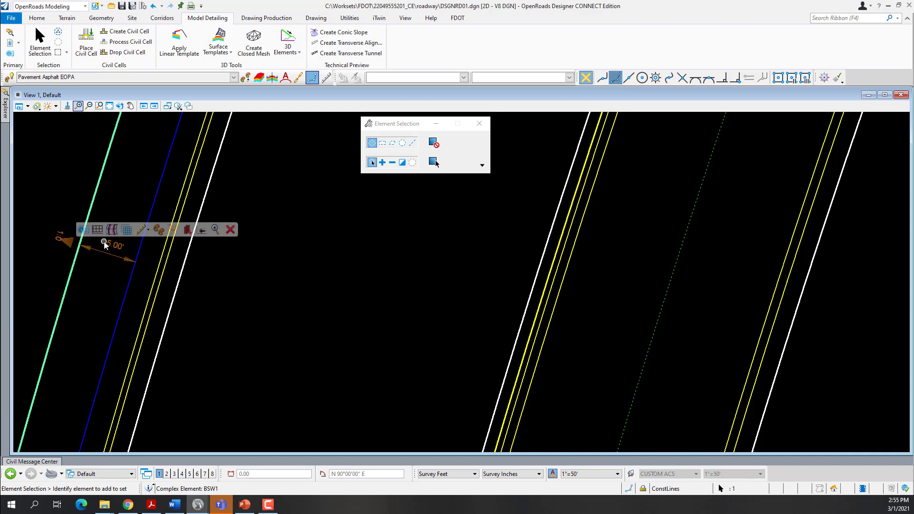
{"action": "left_click", "coordinate": [93, 303]}
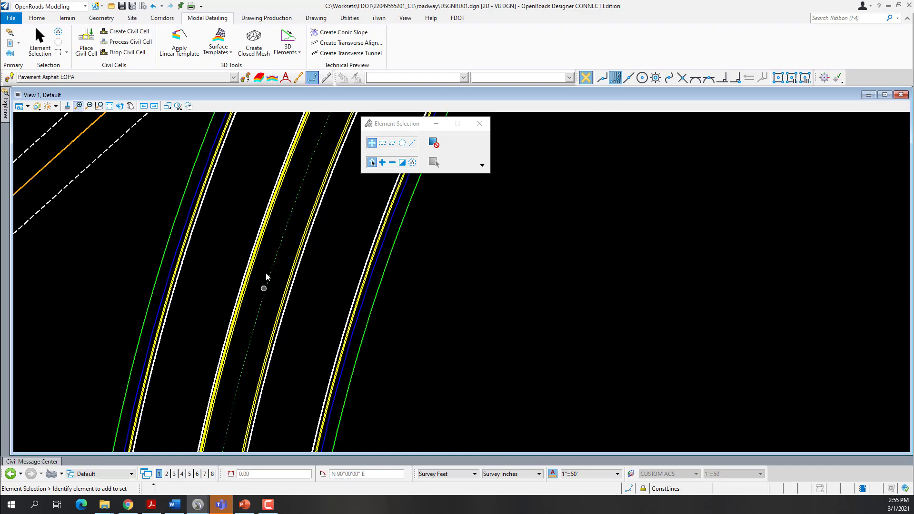
Set the offset of the dashed ConstLines_CL line from the CL_SR61 centerline to 0 and deselect it
{"action": "left_click", "coordinate": [252, 304]}
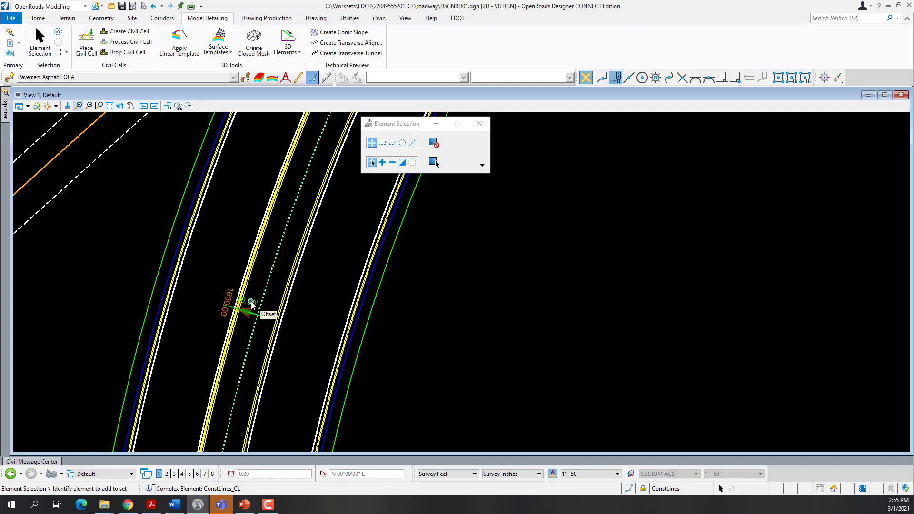
{"action": "left_click", "coordinate": [252, 305]}
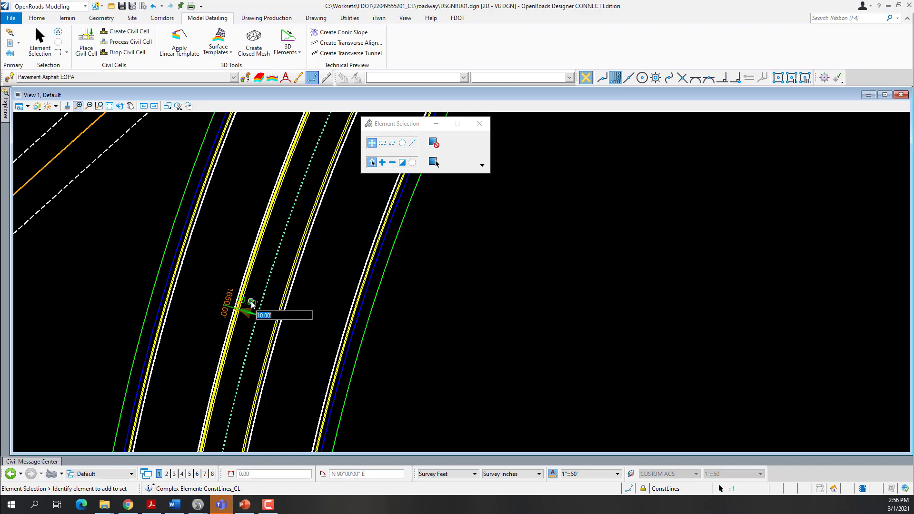
{"action": "type", "text": "0"}
{"action": "key", "text": "Return"}
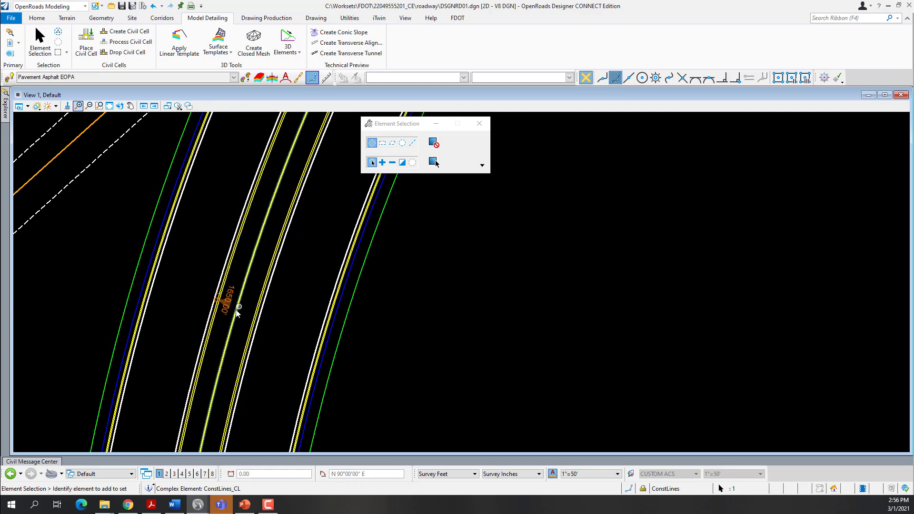
{"action": "left_click", "coordinate": [179, 307]}
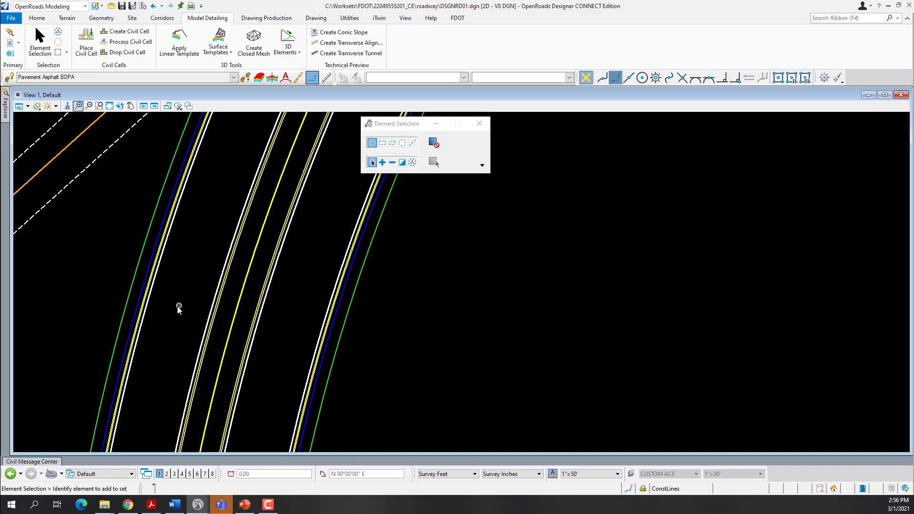
Choose the Right Turn Lane civil cell from FDOT_2D-Intersection_Details.dgnlib for placement
{"action": "scroll", "coordinate": [179, 307], "scroll_direction": "down", "scroll_amount": 2}
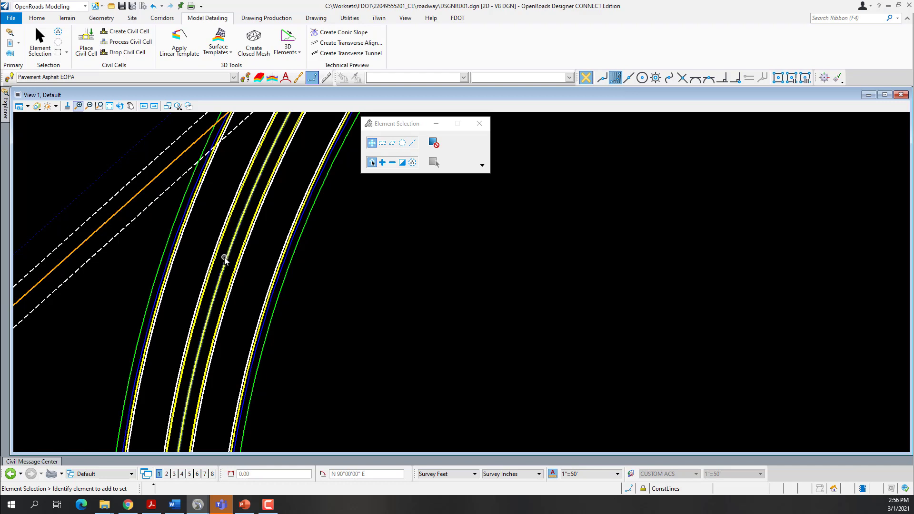
{"action": "mouse_move", "coordinate": [225, 259]}
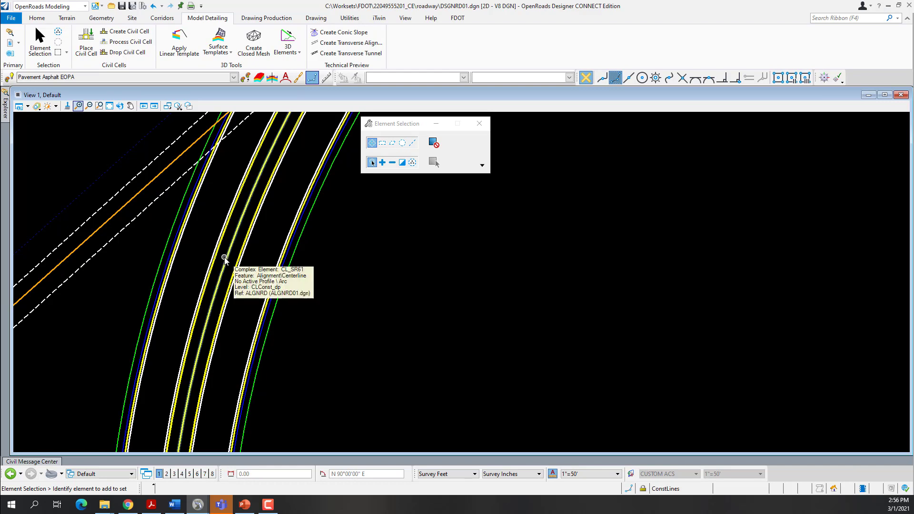
{"action": "scroll", "coordinate": [148, 300], "scroll_direction": "down", "scroll_amount": 5}
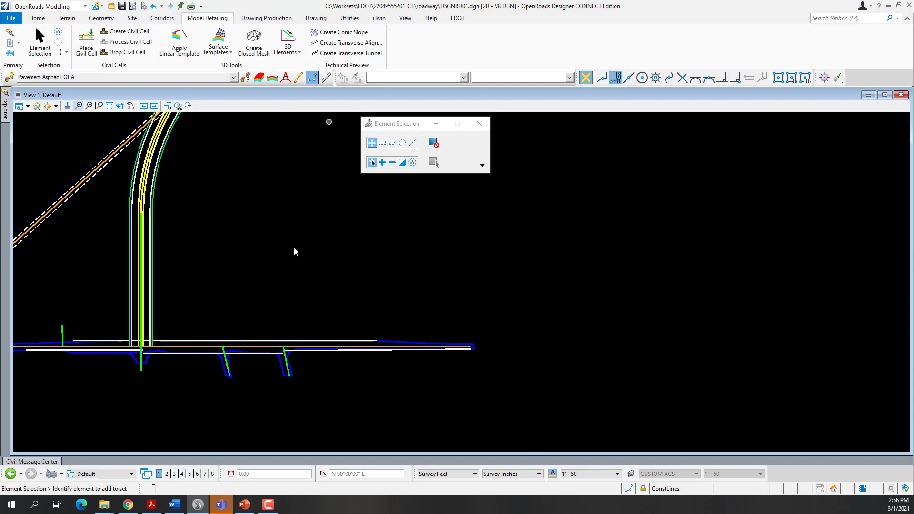
{"action": "scroll", "coordinate": [129, 343], "scroll_direction": "up", "scroll_amount": 2}
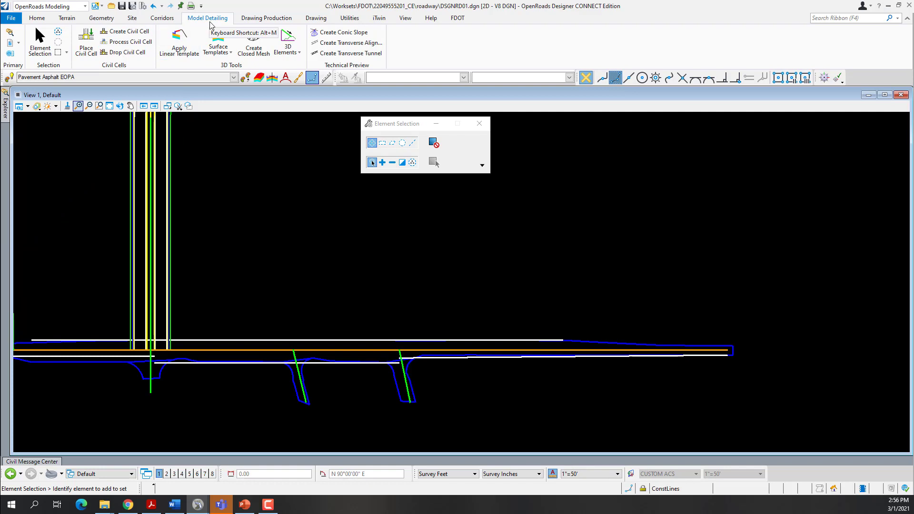
{"action": "left_click", "coordinate": [87, 45]}
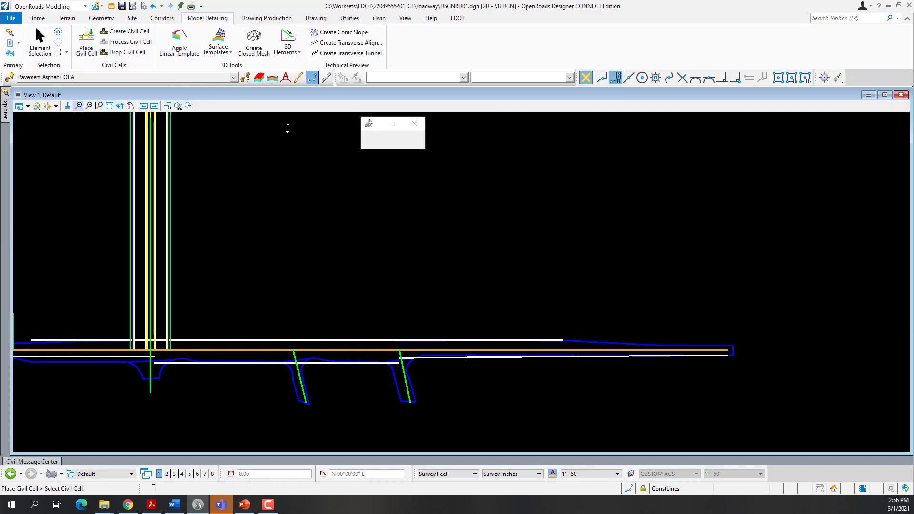
{"action": "left_click", "coordinate": [450, 151]}
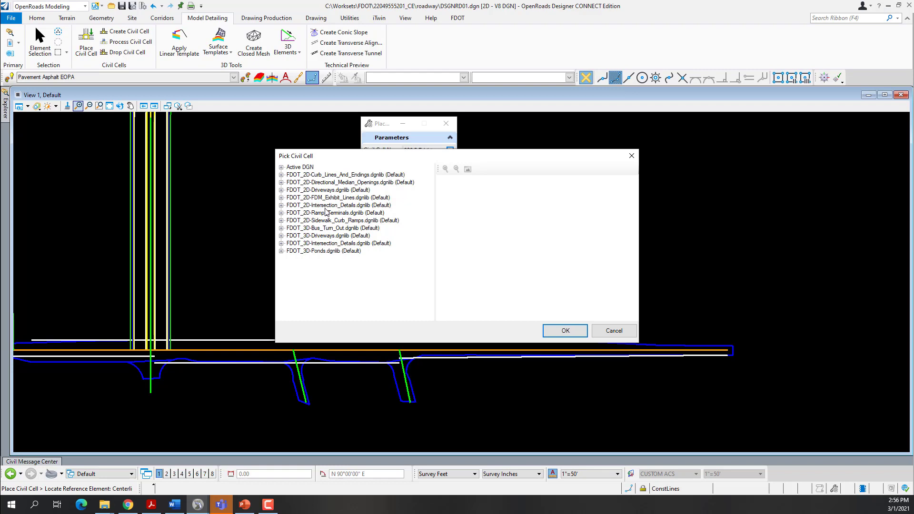
{"action": "left_click", "coordinate": [281, 206]}
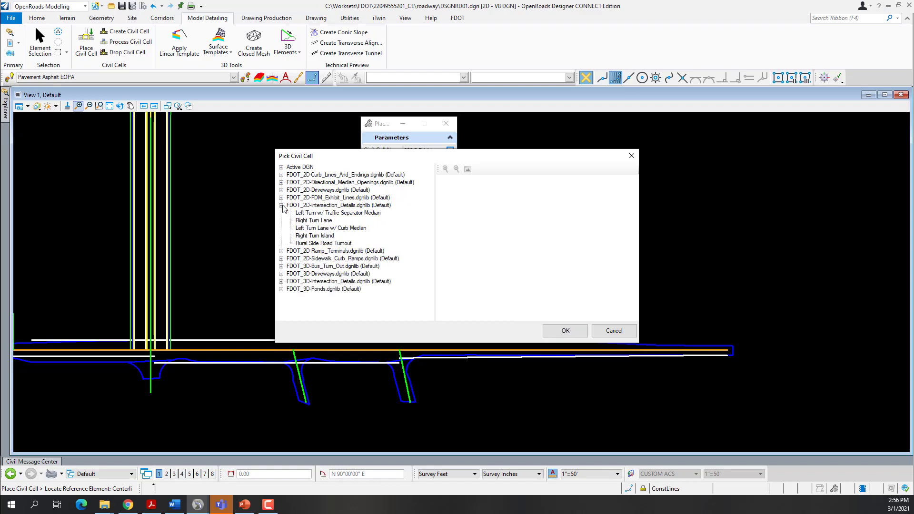
{"action": "left_click", "coordinate": [309, 222]}
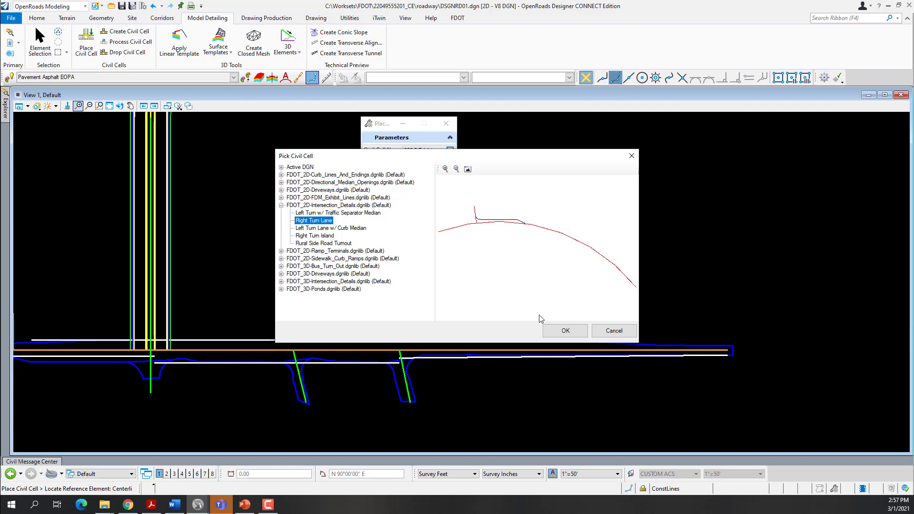
{"action": "left_click", "coordinate": [563, 331]}
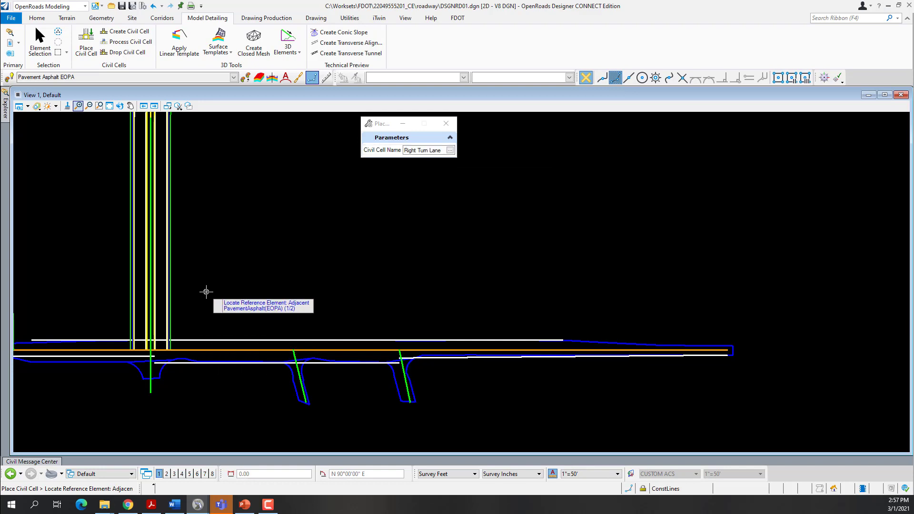
{"action": "scroll", "coordinate": [202, 310], "scroll_direction": "up", "scroll_amount": 2}
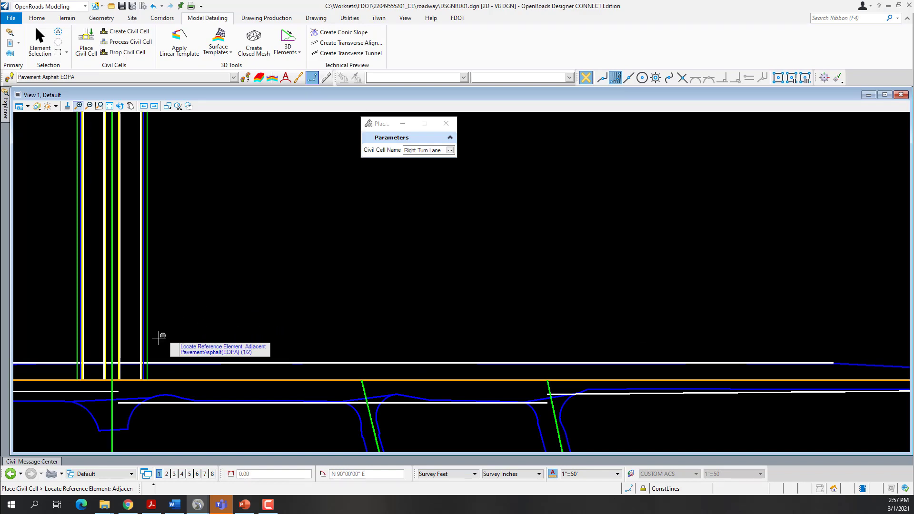
{"action": "scroll", "coordinate": [157, 337], "scroll_direction": "up", "scroll_amount": 2}
{"action": "scroll", "coordinate": [136, 339], "scroll_direction": "up", "scroll_amount": 2}
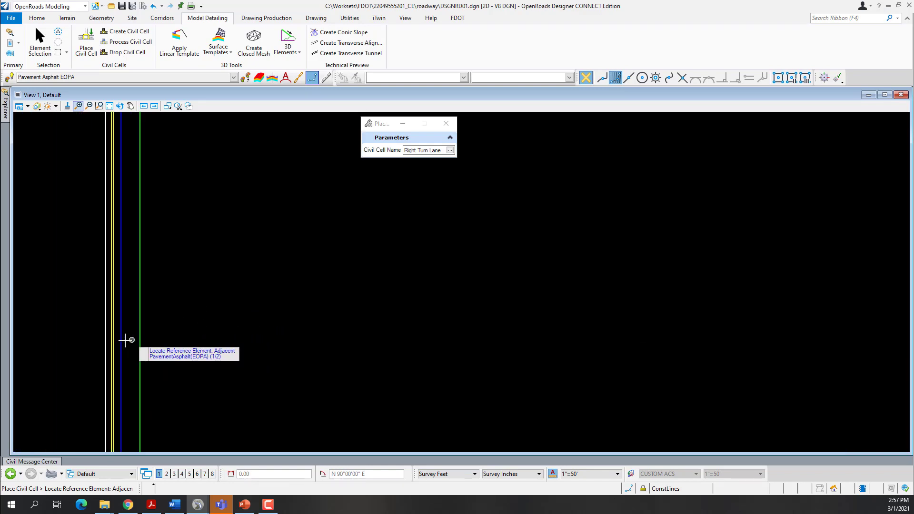
{"action": "left_click", "coordinate": [105, 347]}
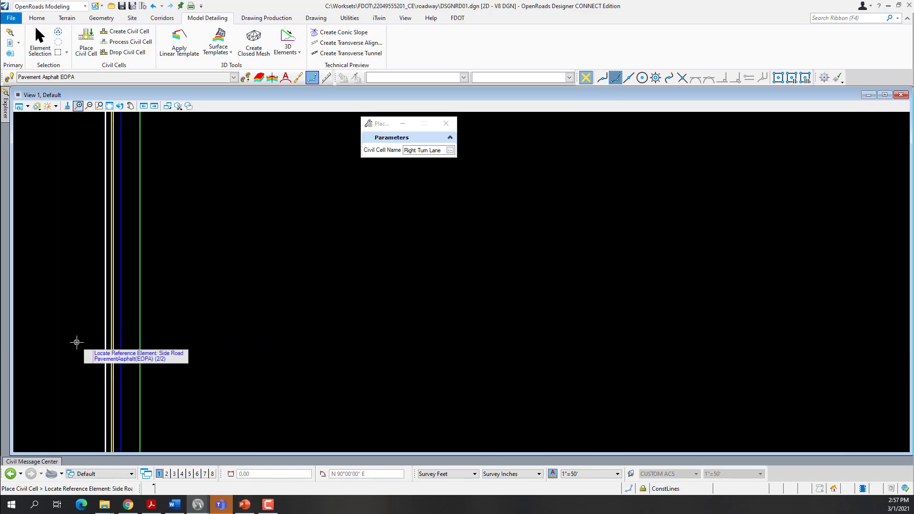
{"action": "scroll", "coordinate": [77, 342], "scroll_direction": "down", "scroll_amount": 3}
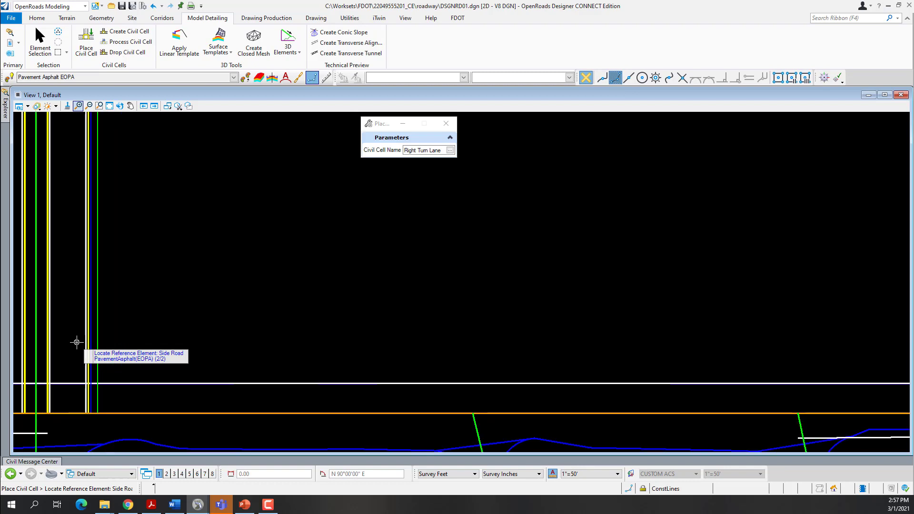
{"action": "left_click", "coordinate": [169, 381]}
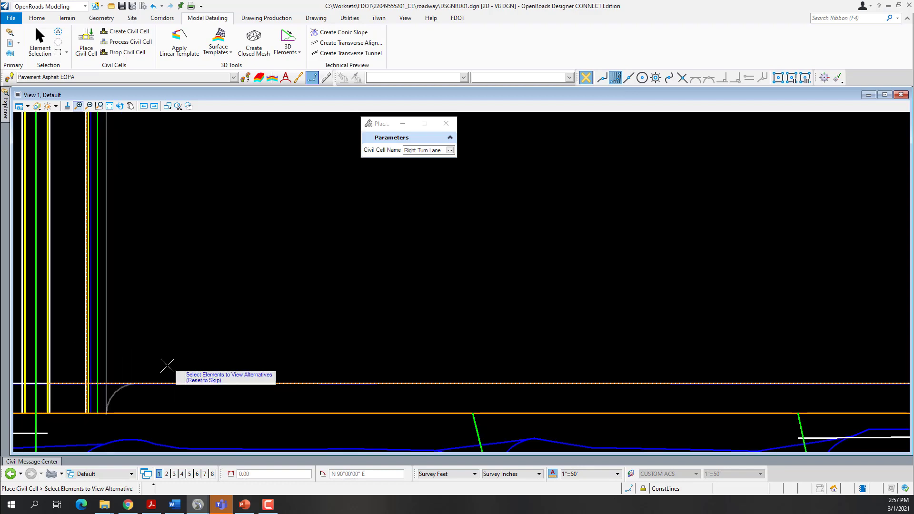
{"action": "right_click", "coordinate": [145, 336]}
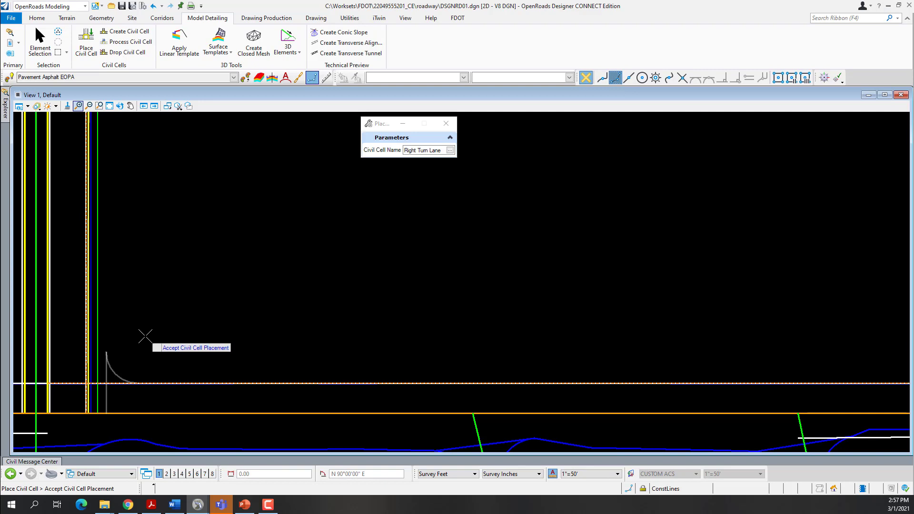
{"action": "left_click", "coordinate": [146, 337]}
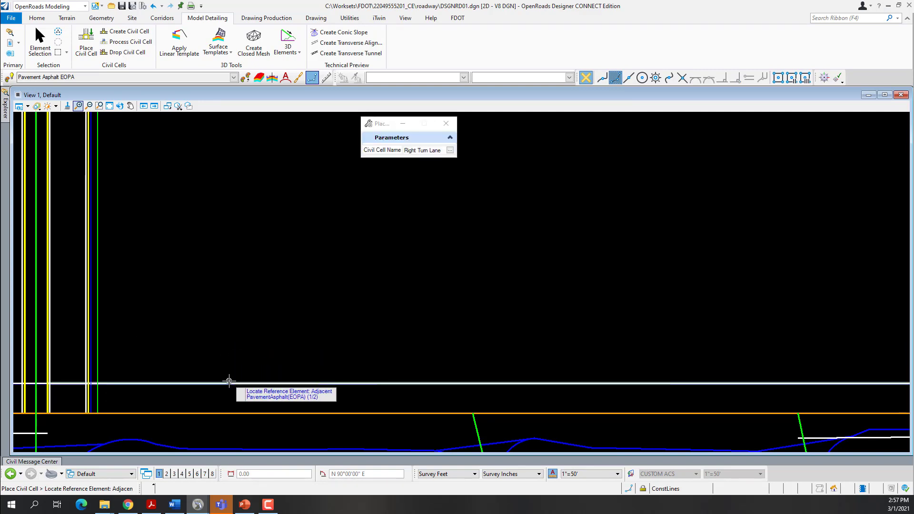
Place the Right Turn Lane civil cell with US98's north EOPA line as adjacent pavement and SR61's east EOPA line as side road
{"action": "scroll", "coordinate": [225, 389], "scroll_direction": "up", "scroll_amount": 5}
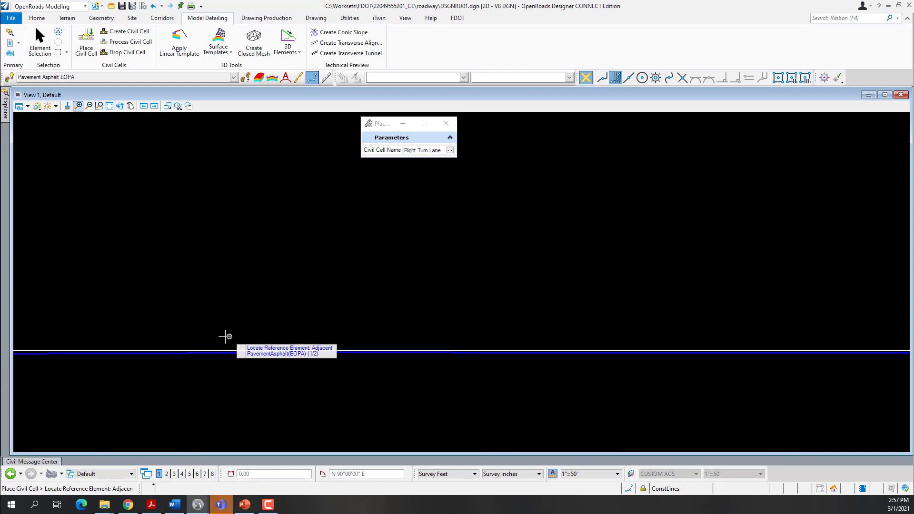
{"action": "left_click", "coordinate": [211, 350]}
{"action": "scroll", "coordinate": [223, 333], "scroll_direction": "down", "scroll_amount": 3}
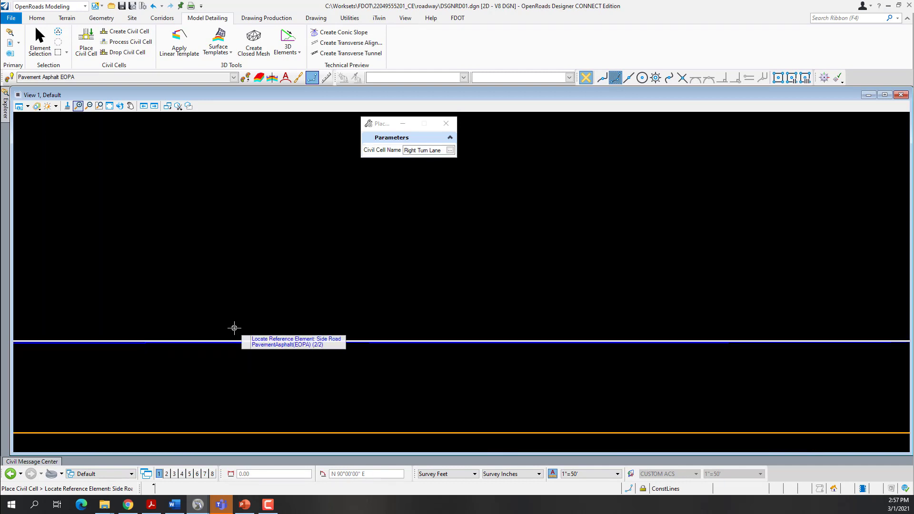
{"action": "scroll", "coordinate": [140, 300], "scroll_direction": "up", "scroll_amount": 4}
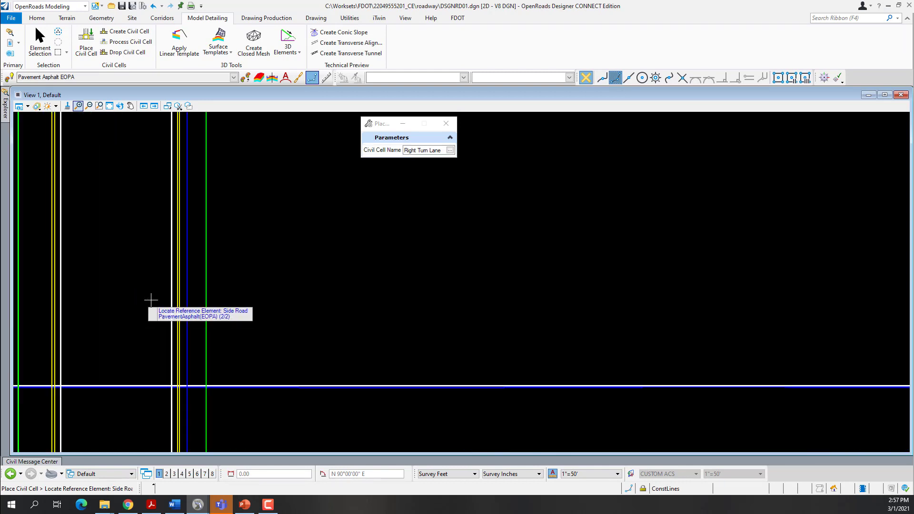
{"action": "left_click", "coordinate": [172, 299]}
{"action": "scroll", "coordinate": [162, 307], "scroll_direction": "down", "scroll_amount": 3}
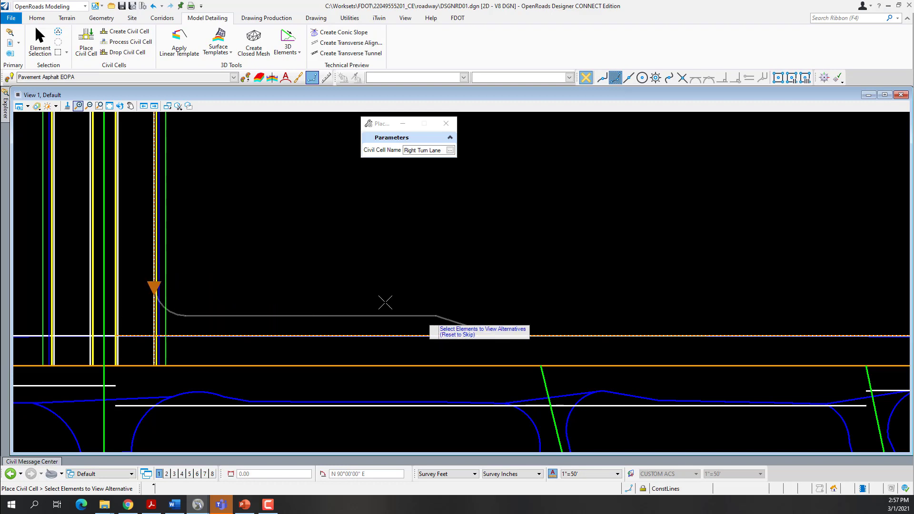
{"action": "right_click", "coordinate": [271, 249]}
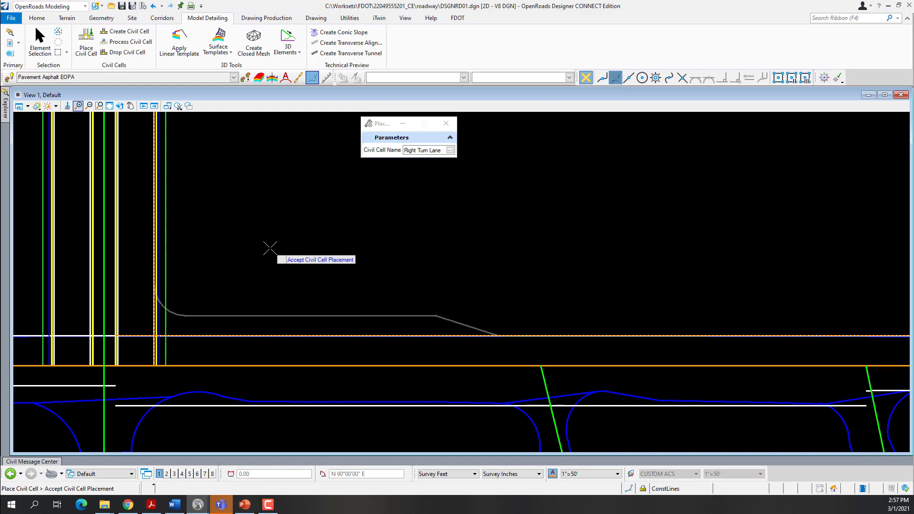
{"action": "left_click", "coordinate": [270, 248]}
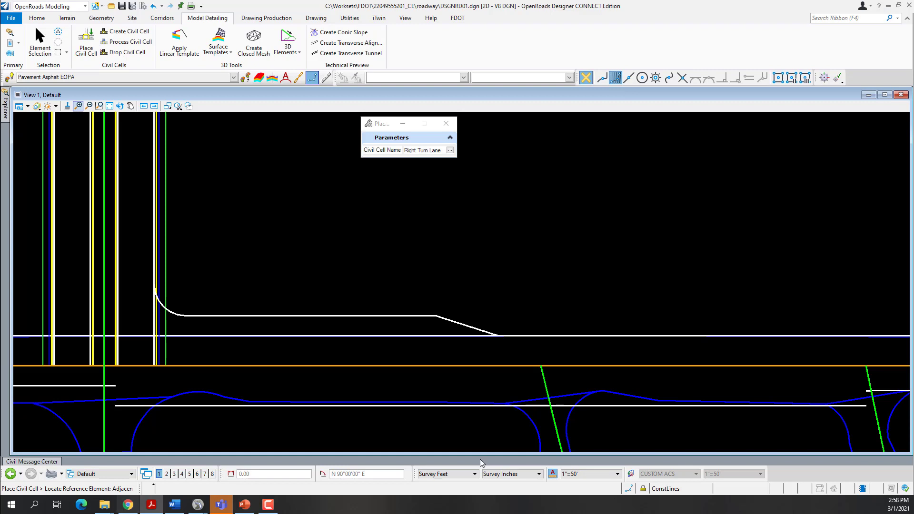
Lengthen the straight EOPA segment of the right turn lane to about 500 feet and deselect it
{"action": "left_click", "coordinate": [50, 43]}
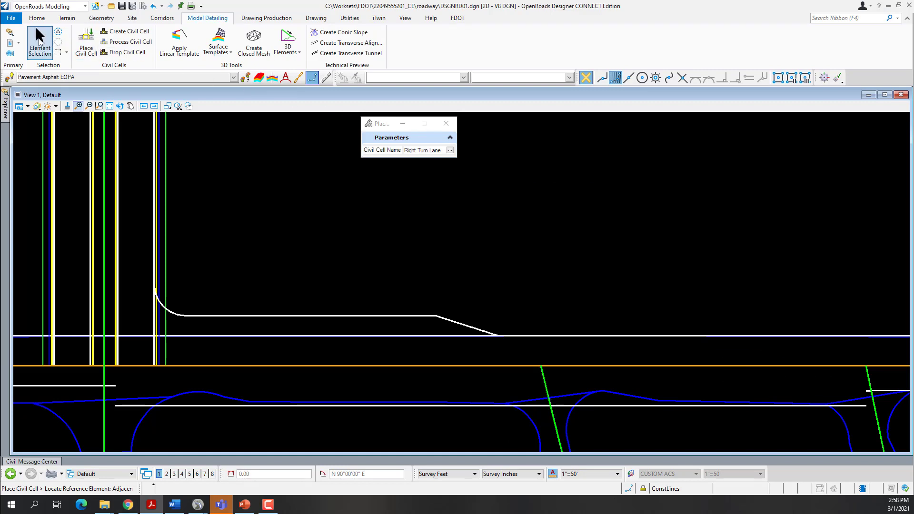
{"action": "left_click", "coordinate": [316, 318]}
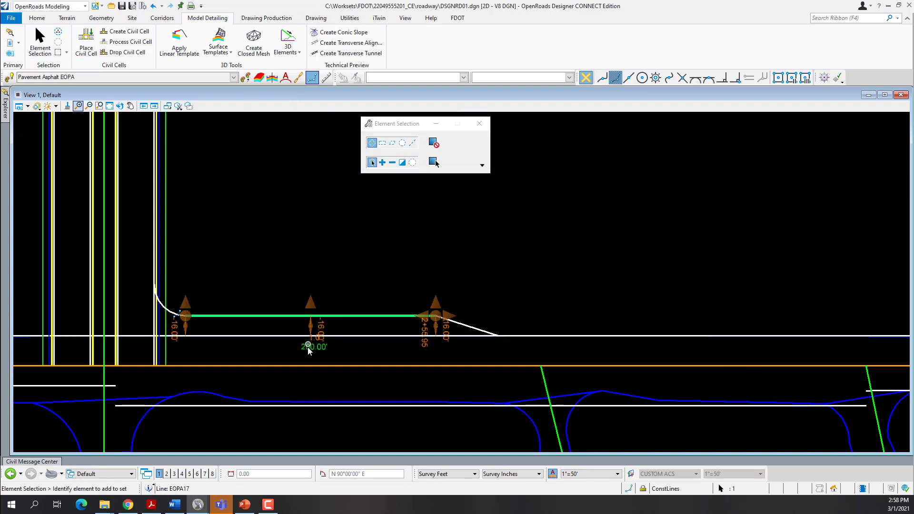
{"action": "left_click", "coordinate": [308, 348]}
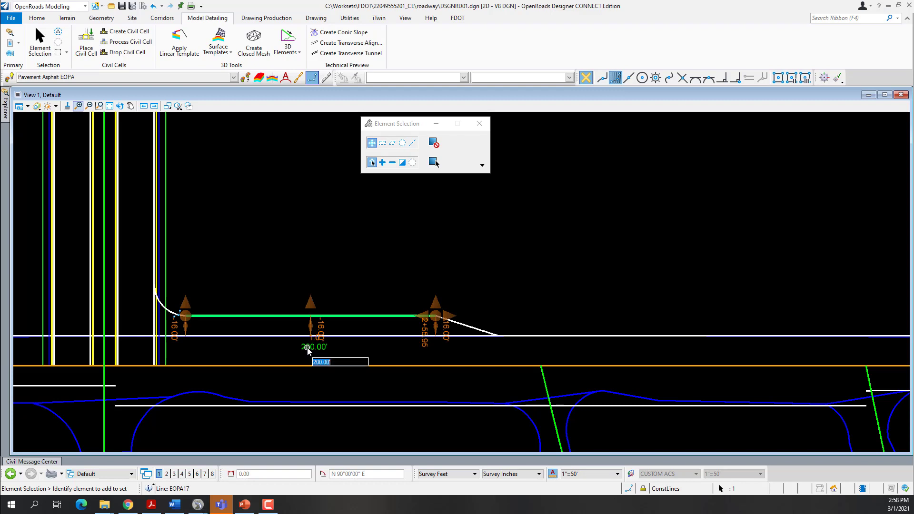
{"action": "type", "text": "5"}
{"action": "key", "text": "Return"}
{"action": "left_click", "coordinate": [526, 278]}
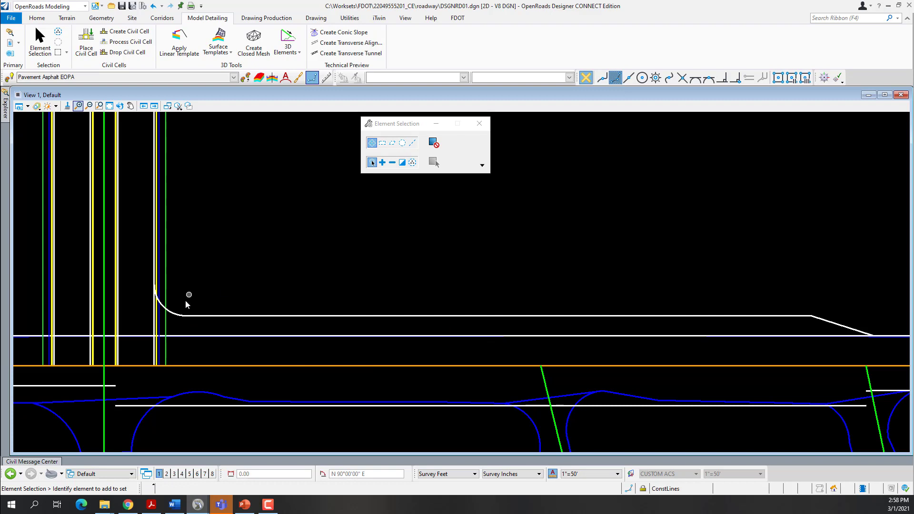
Set the radius of the right turn lane's corner fillet at SR61 to 60.00' and deselect it
{"action": "left_click", "coordinate": [174, 310]}
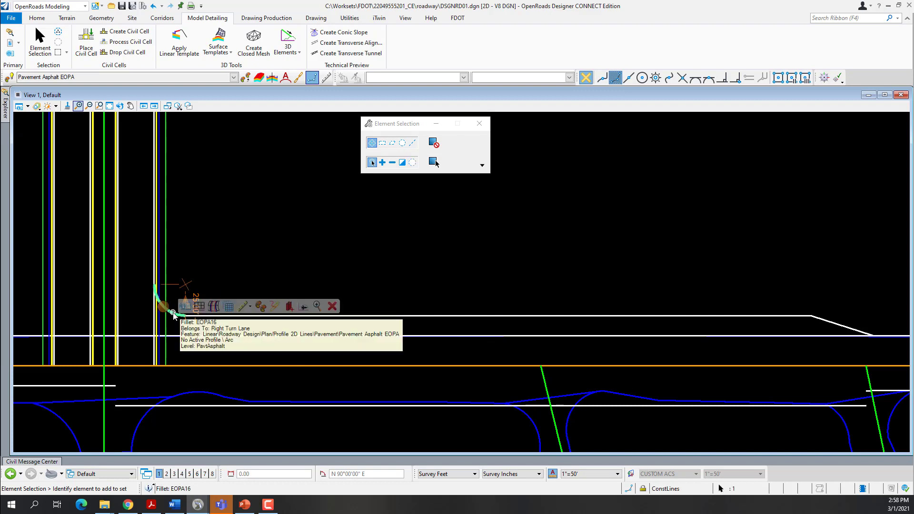
{"action": "left_click", "coordinate": [193, 294]}
{"action": "type", "text": "60.00'"}
{"action": "key", "text": "Return"}
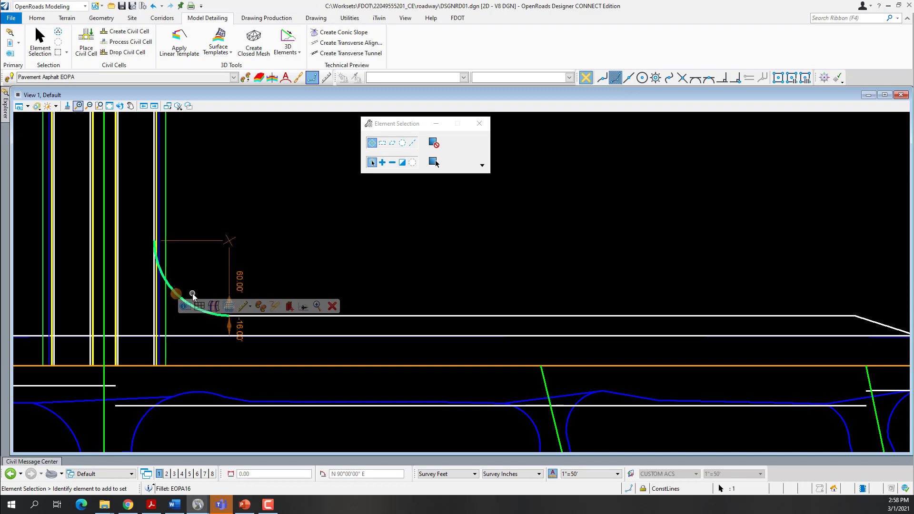
{"action": "left_click", "coordinate": [615, 234]}
Match the active feature definition to US98's north EOPA line and turn on using the active feature definition for new elements
{"action": "scroll", "coordinate": [194, 282], "scroll_direction": "down", "scroll_amount": 5}
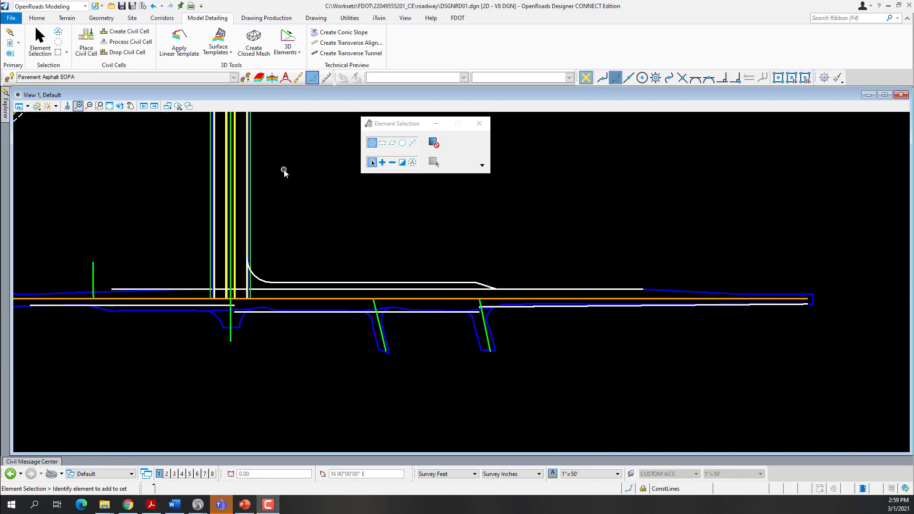
{"action": "left_click", "coordinate": [95, 21]}
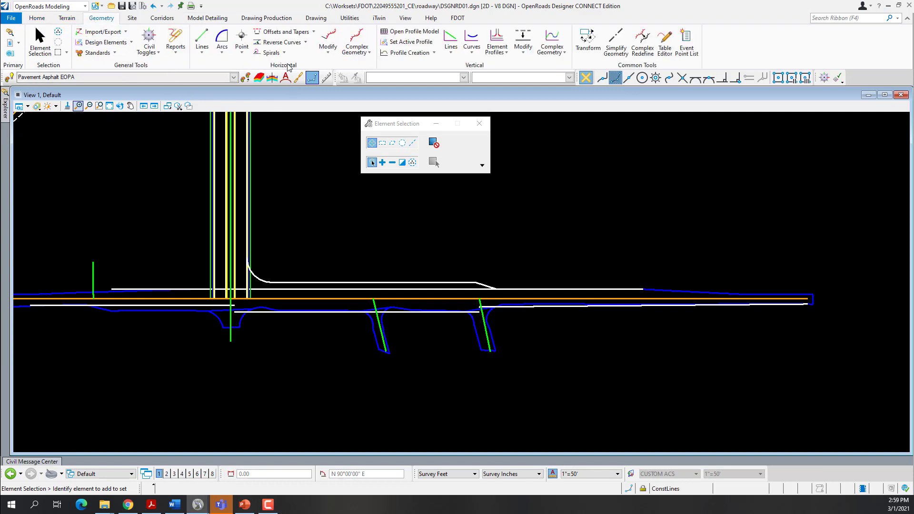
{"action": "left_click", "coordinate": [286, 32]}
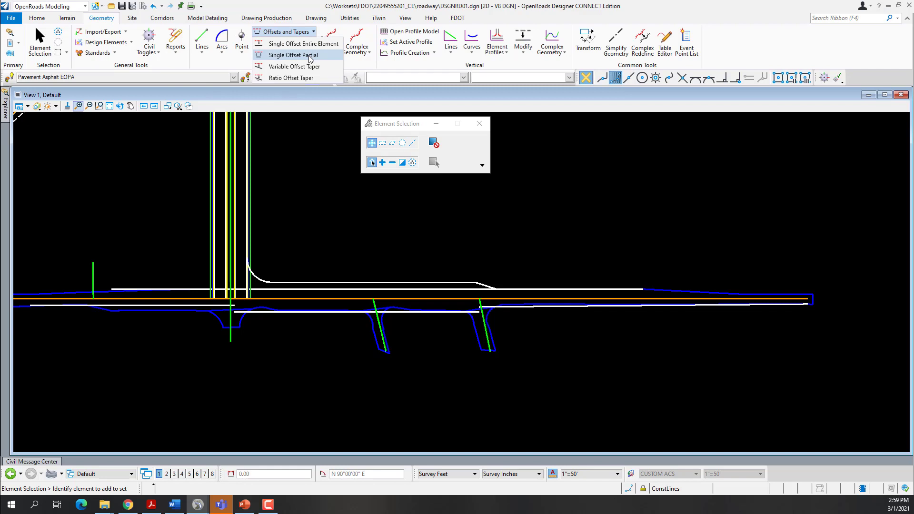
{"action": "left_click", "coordinate": [311, 56]}
{"action": "scroll", "coordinate": [219, 315], "scroll_direction": "up", "scroll_amount": 3}
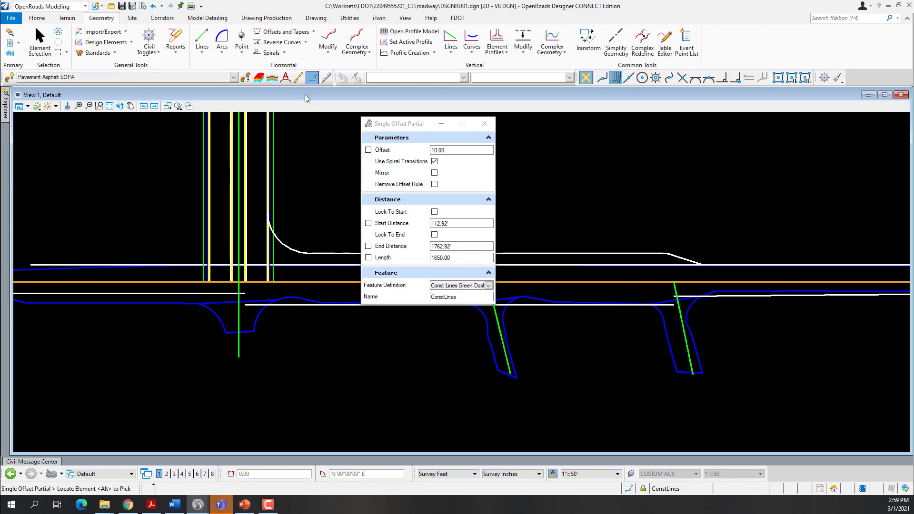
{"action": "left_click", "coordinate": [245, 79]}
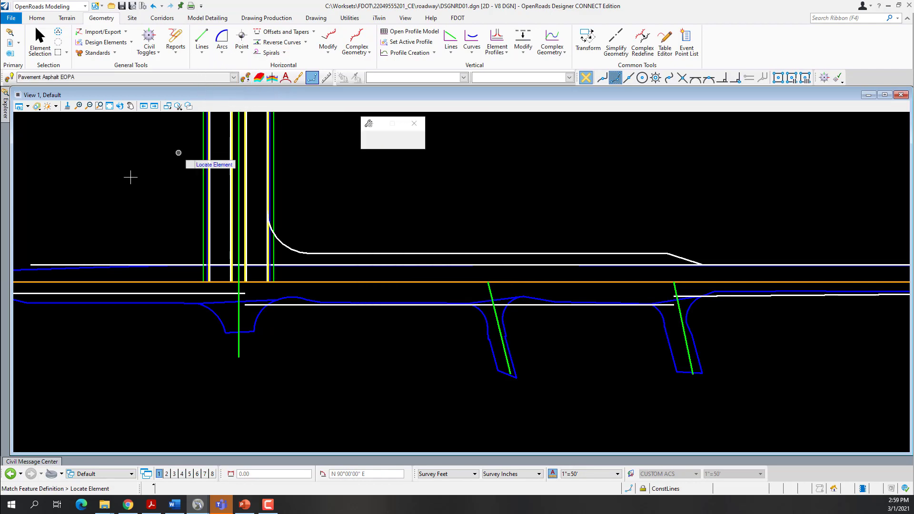
{"action": "left_click", "coordinate": [46, 264]}
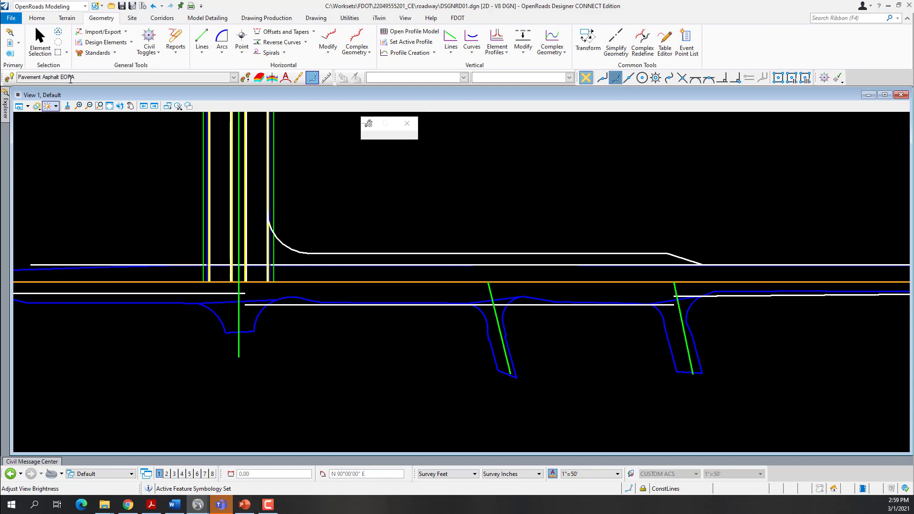
{"action": "left_click", "coordinate": [10, 77]}
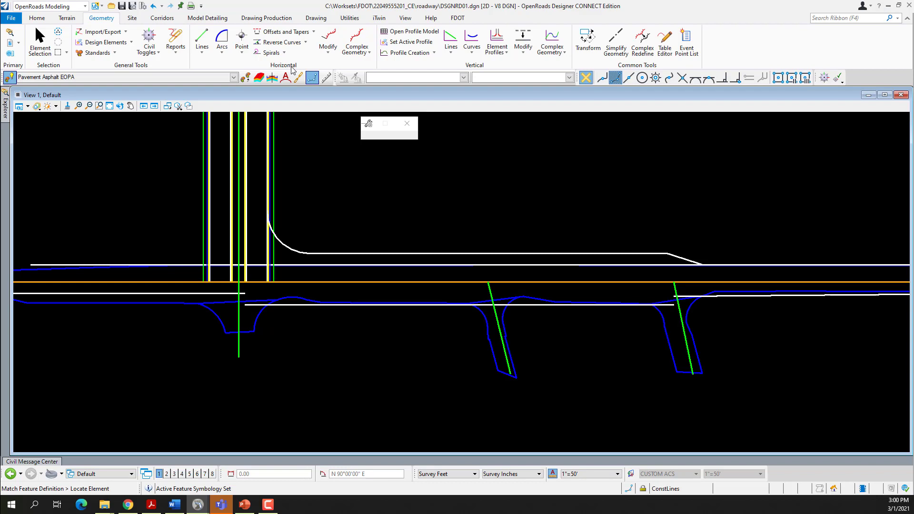
Create a mirrored partial offset of -23.00 named EOPA_SCH_ENT from the school entrance centerline, running from its south end to US98's south EOPA line
{"action": "left_click", "coordinate": [313, 32]}
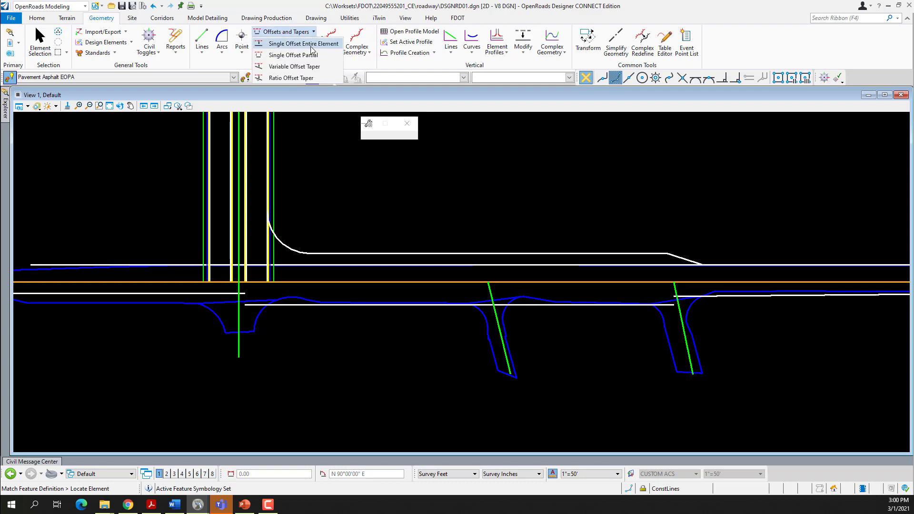
{"action": "left_click", "coordinate": [309, 56]}
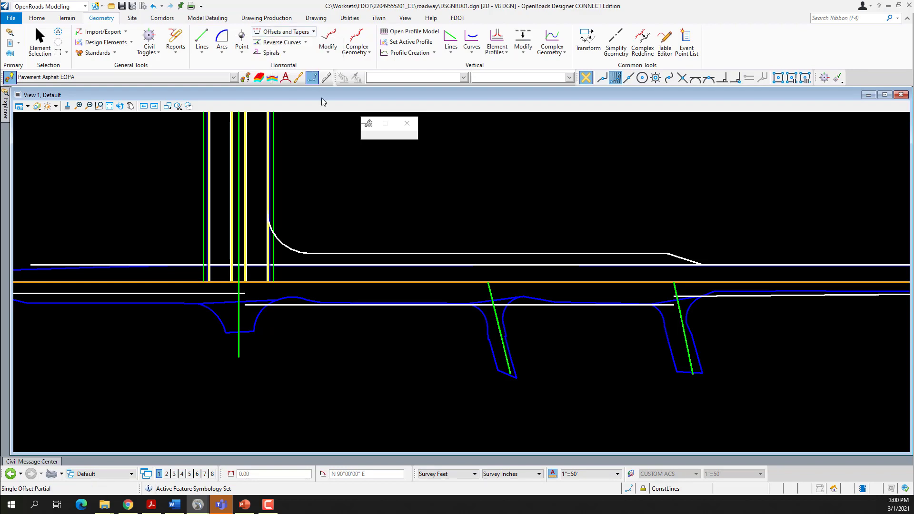
{"action": "left_click", "coordinate": [428, 152]}
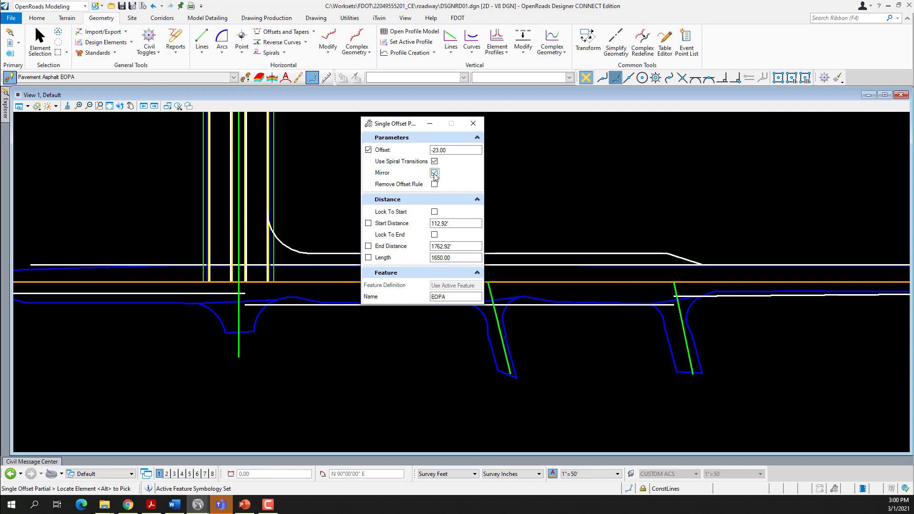
{"action": "left_click", "coordinate": [454, 297]}
{"action": "type", "text": "_SCH_ENT"}
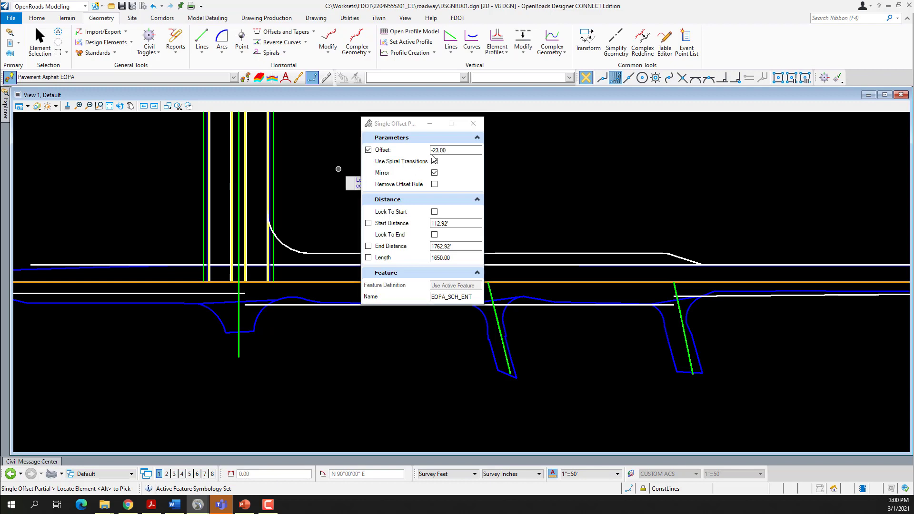
{"action": "left_click", "coordinate": [240, 321]}
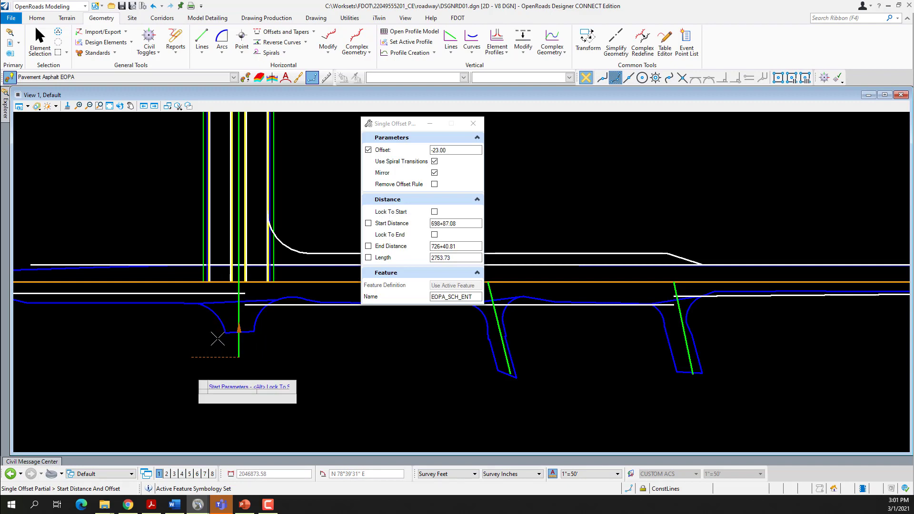
{"action": "left_click", "coordinate": [214, 353]}
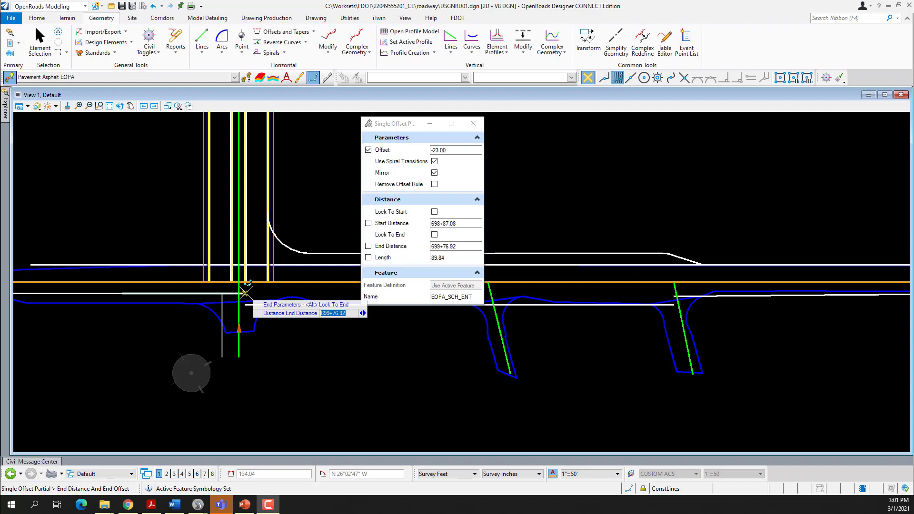
{"action": "left_click", "coordinate": [245, 294]}
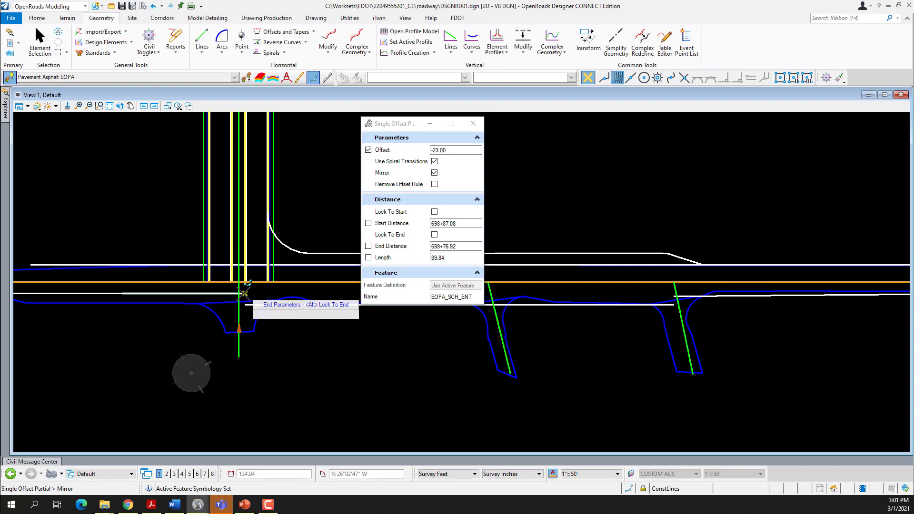
{"action": "left_click", "coordinate": [170, 235]}
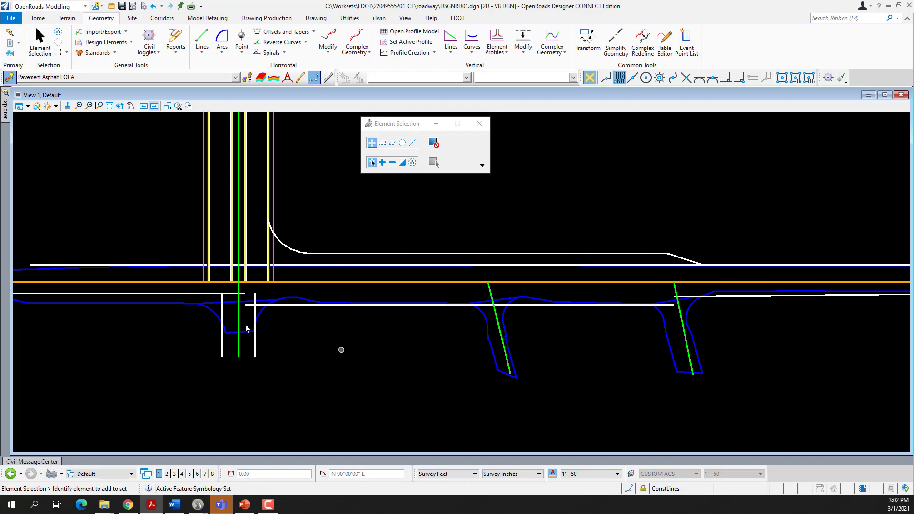
Set the offset of the school entrance's east EOPA line to 39.00' and deselect it
{"action": "left_click", "coordinate": [40, 42]}
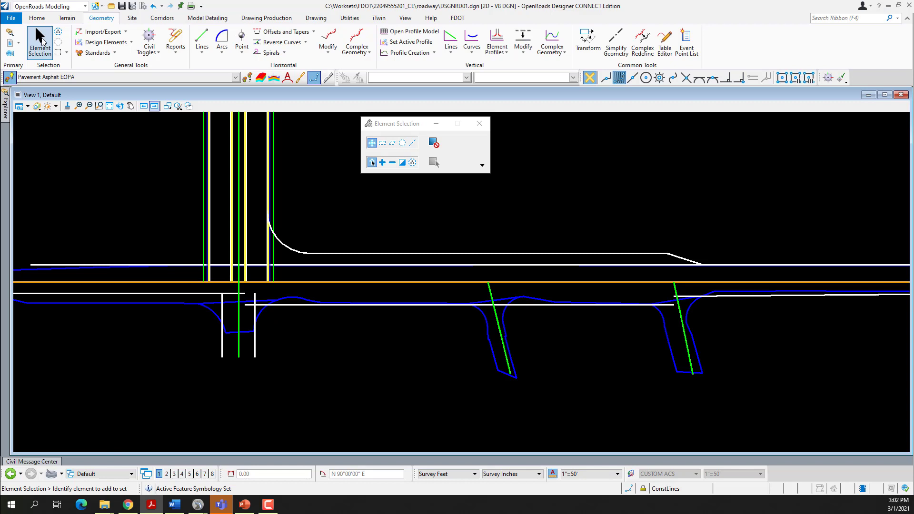
{"action": "left_click", "coordinate": [255, 312]}
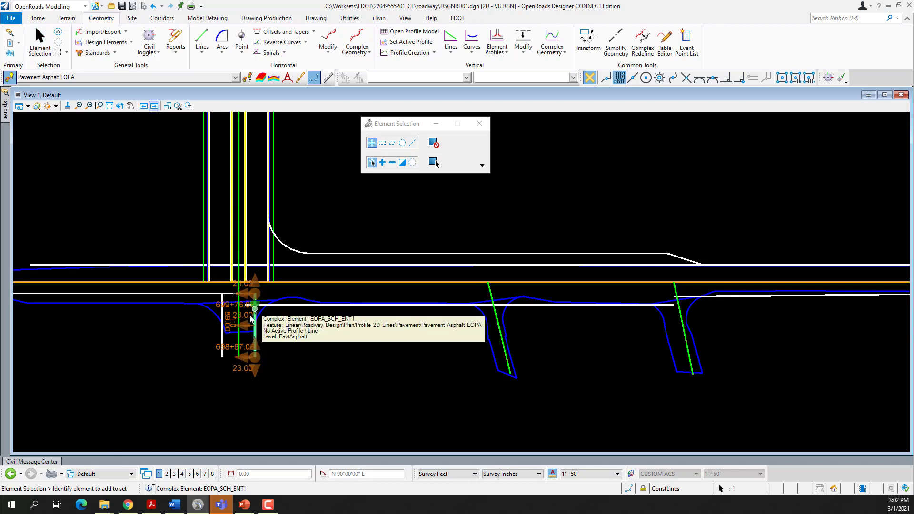
{"action": "left_click", "coordinate": [249, 318]}
{"action": "type", "text": "39.00'"}
{"action": "key", "text": "Return"}
{"action": "left_click", "coordinate": [319, 341]}
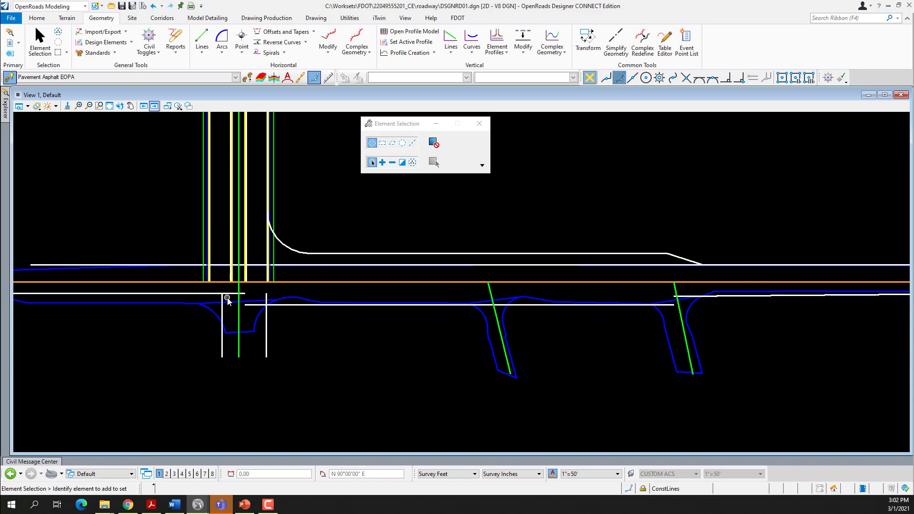
Place the Right Turn Lane civil cell with US98's southwest EOPA line as adjacent pavement and the school entrance's west EOPA line as side road
{"action": "left_click", "coordinate": [199, 21]}
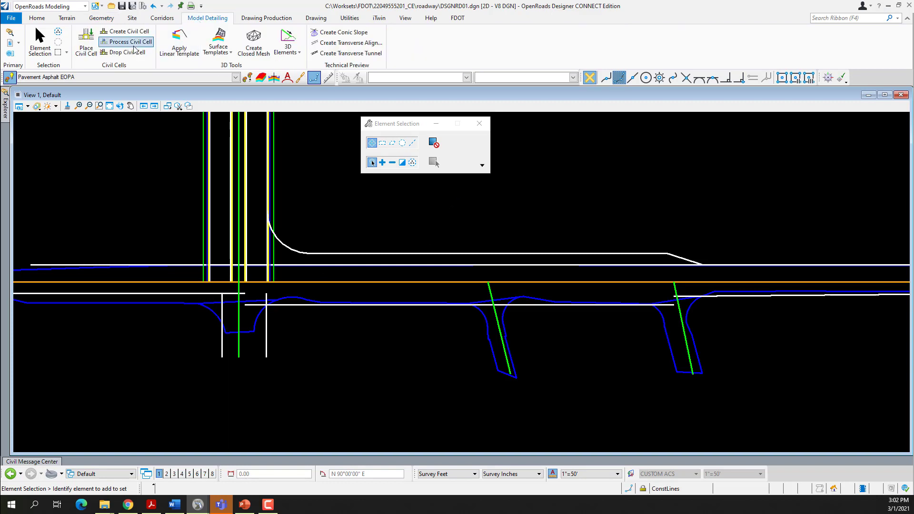
{"action": "left_click", "coordinate": [87, 42]}
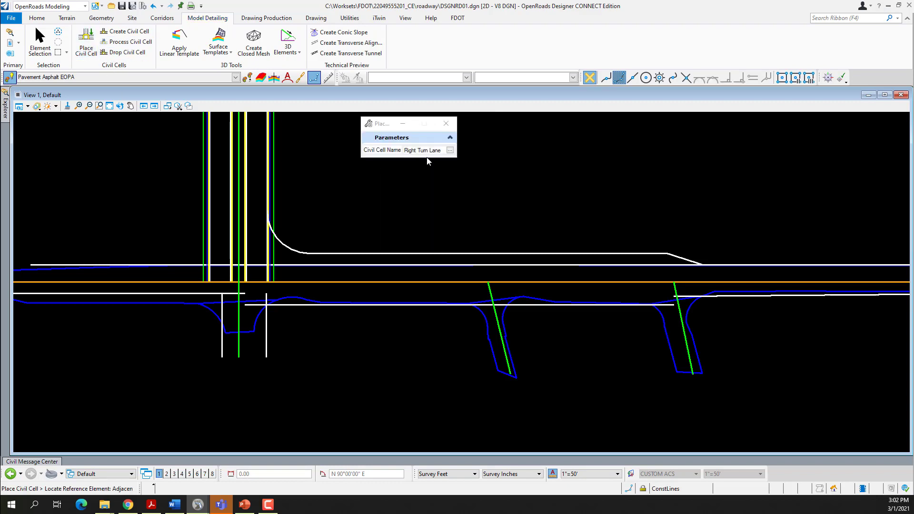
{"action": "middle_click_drag", "start_coordinate": [92, 296], "coordinate": [228, 257]}
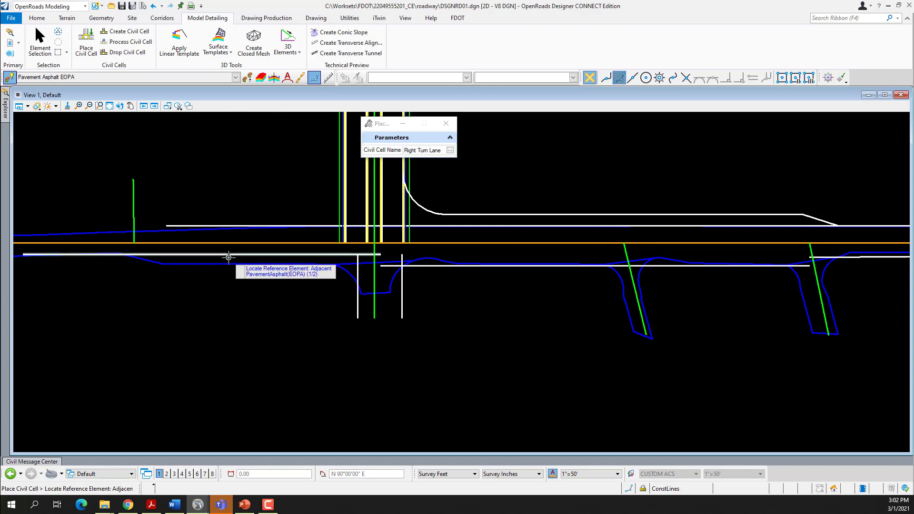
{"action": "left_click", "coordinate": [357, 272]}
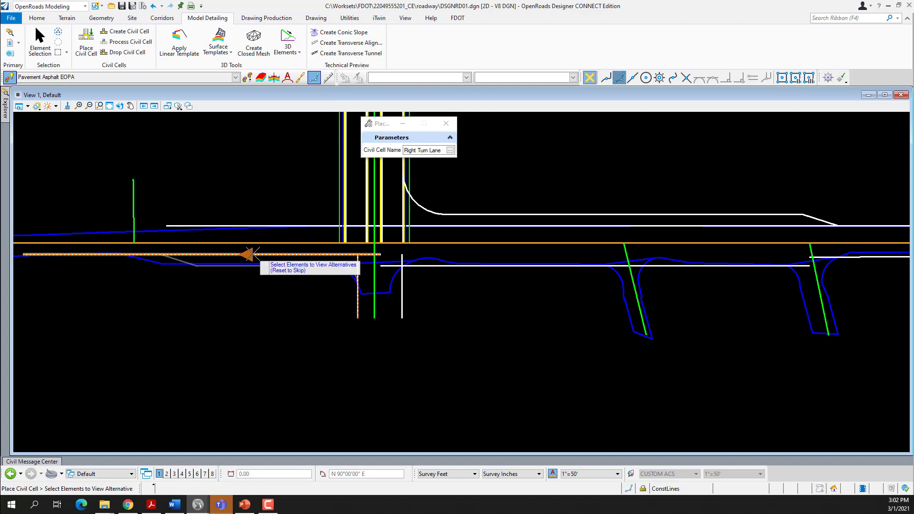
{"action": "right_click", "coordinate": [244, 286]}
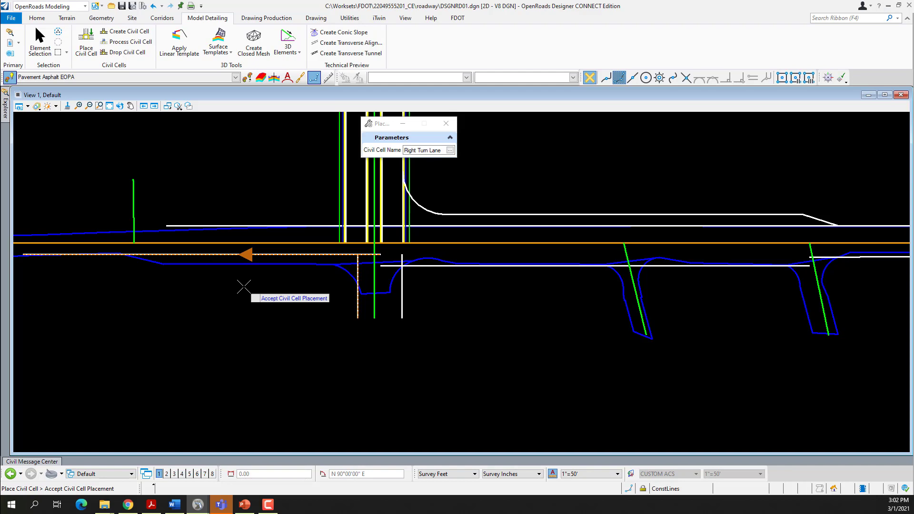
{"action": "left_click", "coordinate": [241, 288]}
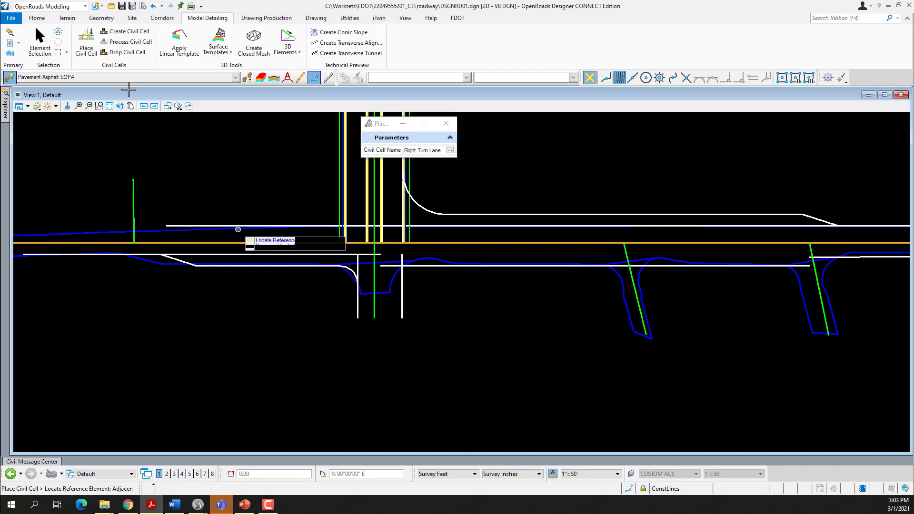
Lengthen the straight EOPA segment of the school entrance's right turn lane to about 365 feet and deselect it
{"action": "left_click", "coordinate": [46, 44]}
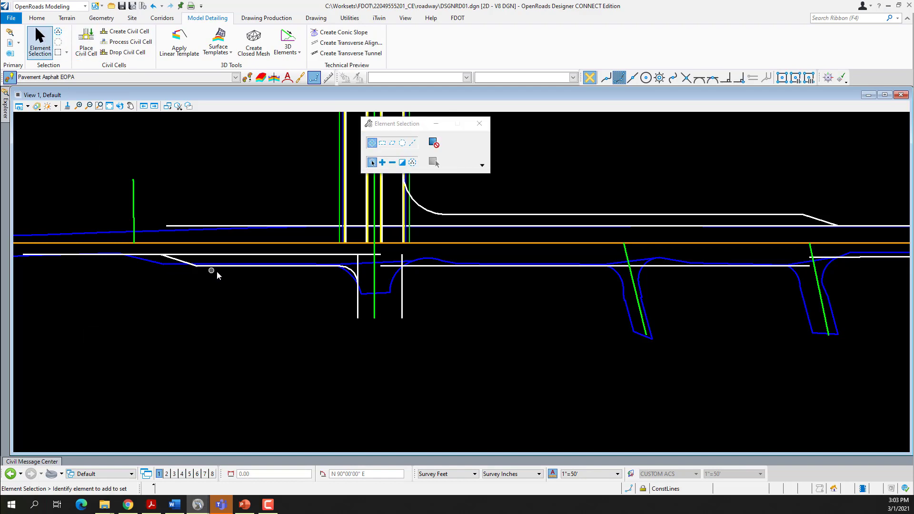
{"action": "left_click", "coordinate": [255, 269]}
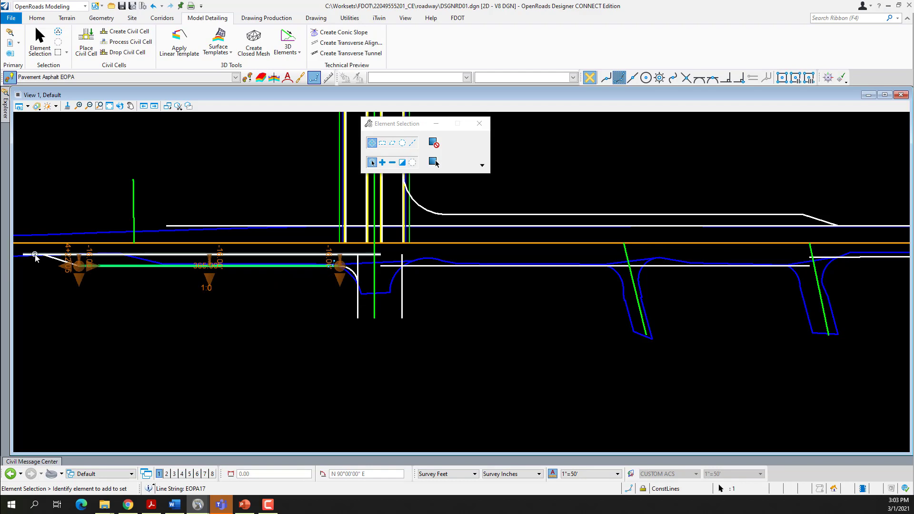
{"action": "left_click", "coordinate": [165, 317]}
Set the radius of the right turn lane's corner fillet at the school entrance to 60 feet and deselect it
{"action": "scroll", "coordinate": [361, 272], "scroll_direction": "up", "scroll_amount": 1}
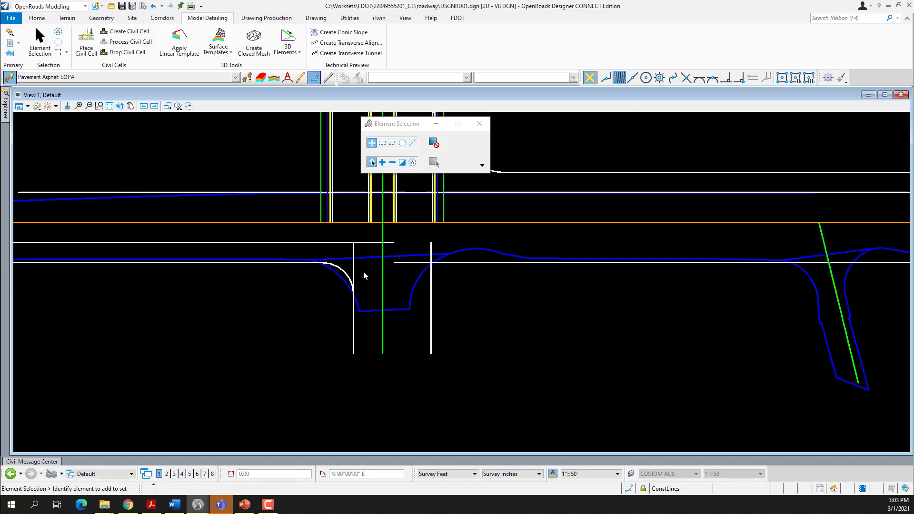
{"action": "left_click", "coordinate": [342, 275]}
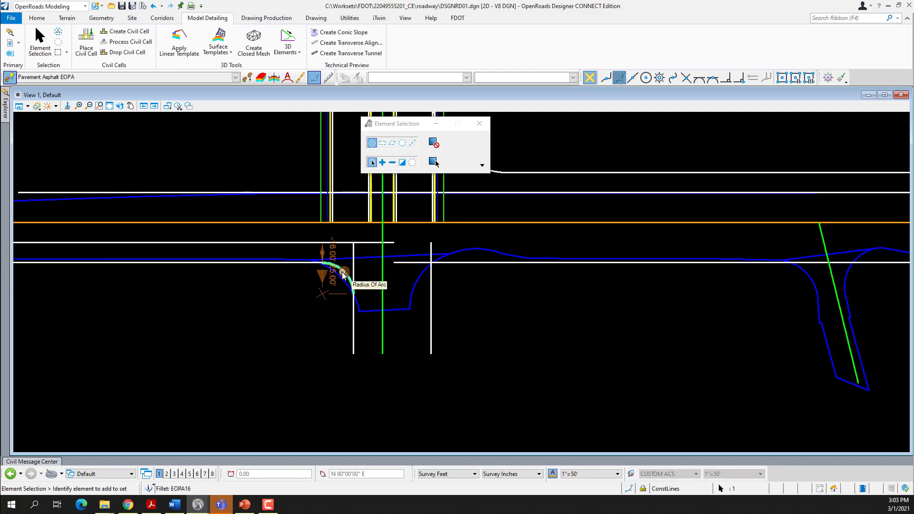
{"action": "left_click", "coordinate": [334, 284]}
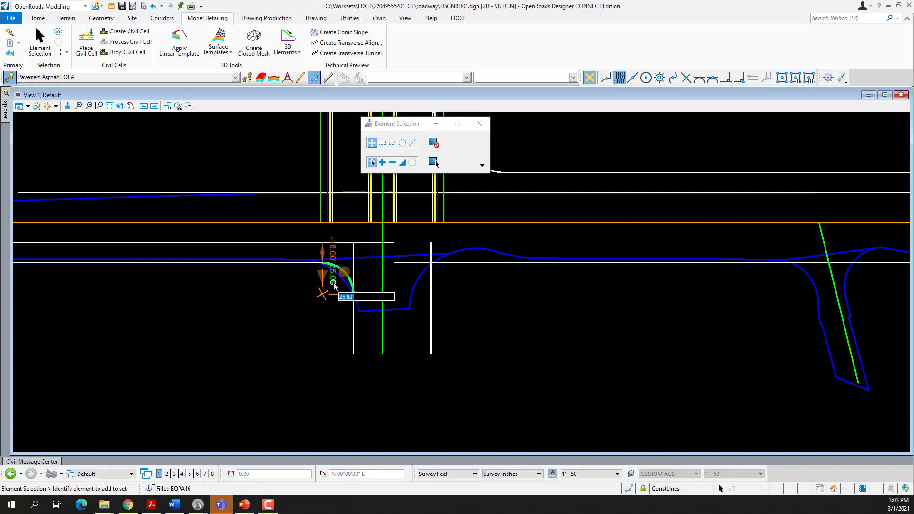
{"action": "type", "text": "6"}
{"action": "key", "text": "Return"}
{"action": "left_click", "coordinate": [284, 331]}
{"action": "scroll", "coordinate": [285, 331], "scroll_direction": "down", "scroll_amount": 5}
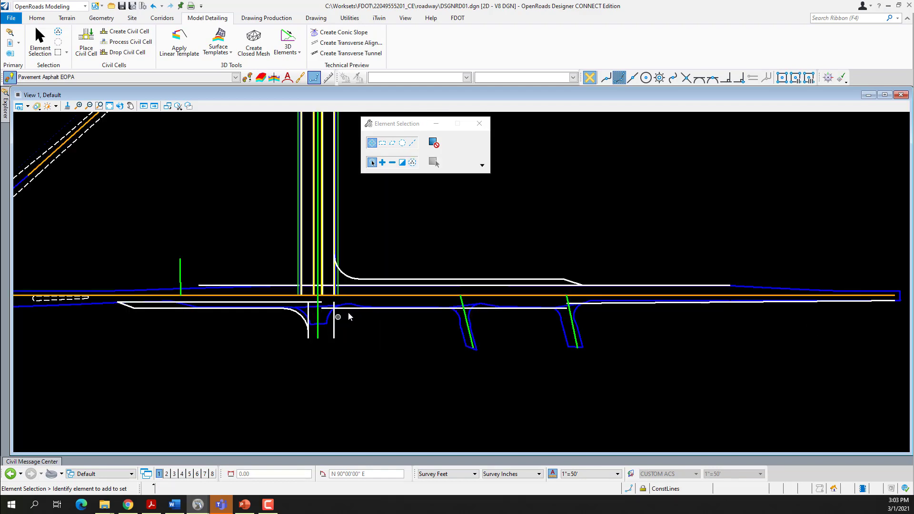
Draw a simple arc named NW_EOPA_ARC with 110.00' radius between US98's north and SR61's west EOPA lines, trimming both
{"action": "scroll", "coordinate": [348, 316], "scroll_direction": "up", "scroll_amount": 5}
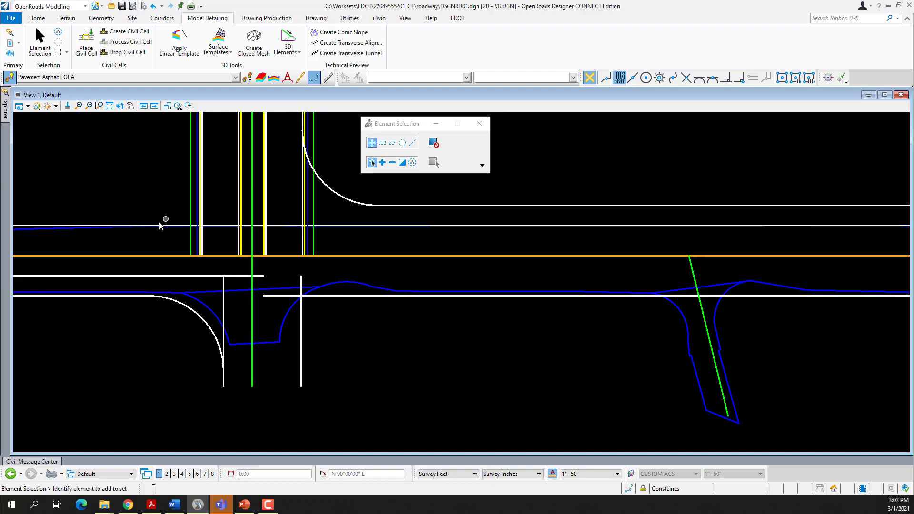
{"action": "left_click", "coordinate": [108, 20]}
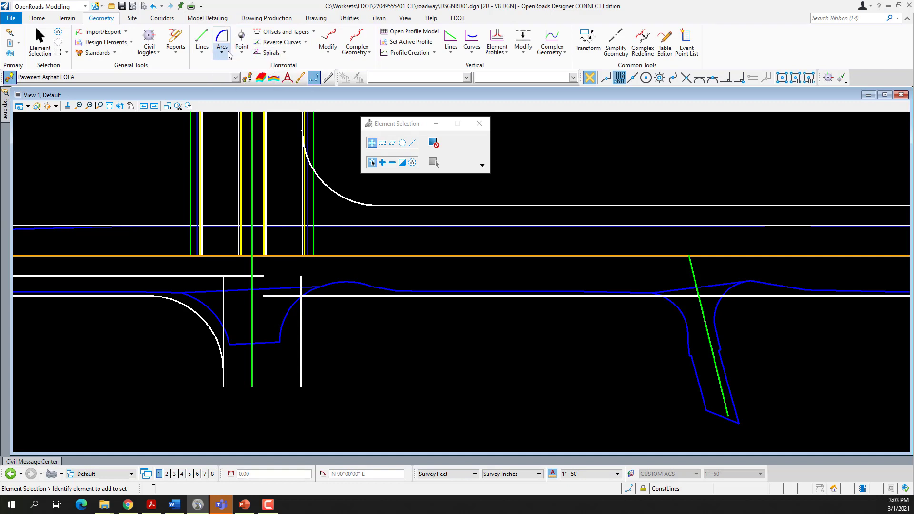
{"action": "left_click", "coordinate": [224, 54]}
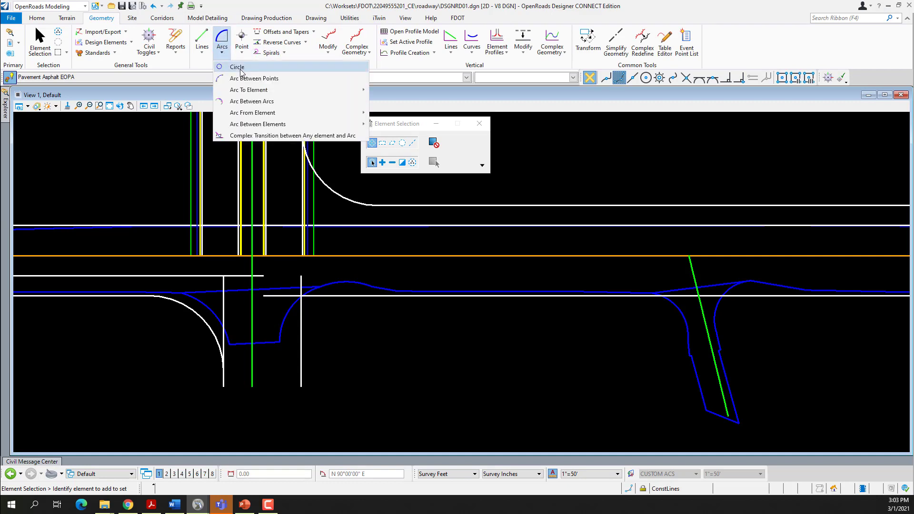
{"action": "mouse_move", "coordinate": [258, 125]}
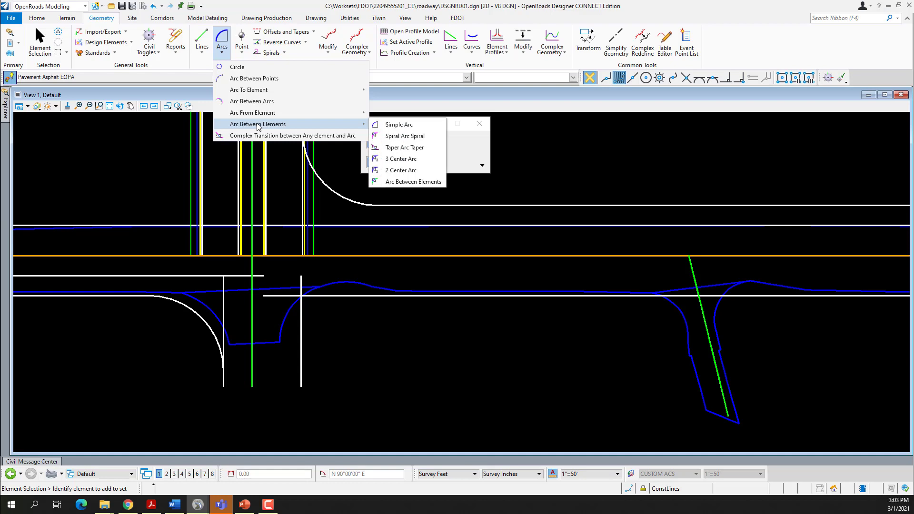
{"action": "left_click", "coordinate": [399, 125]}
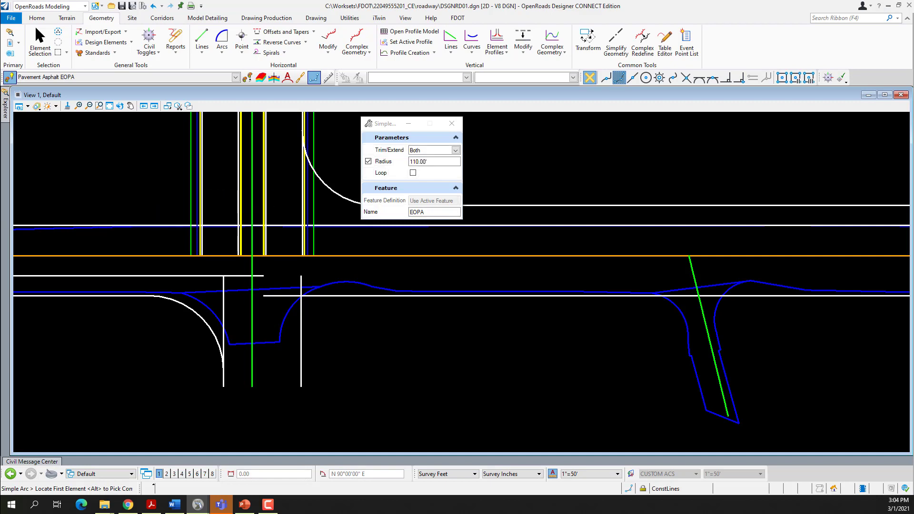
{"action": "left_click", "coordinate": [410, 214]}
{"action": "left_click", "coordinate": [84, 224]}
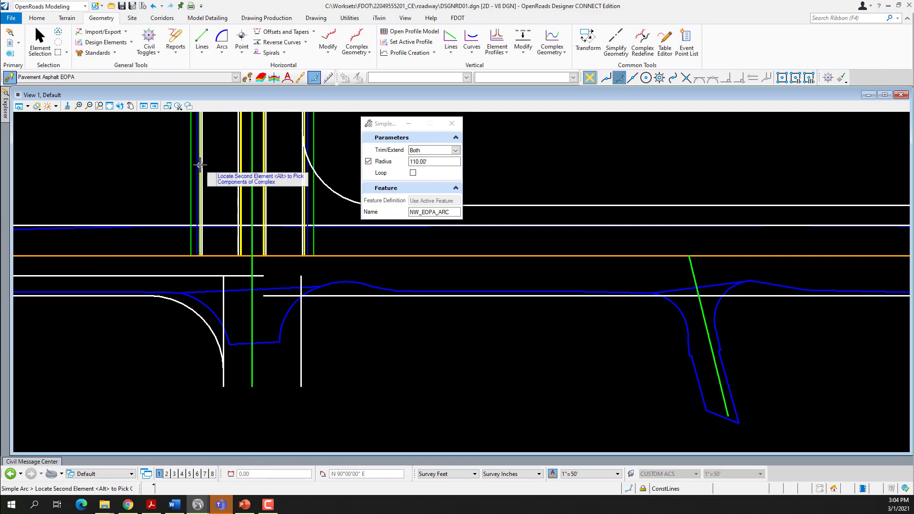
{"action": "scroll", "coordinate": [201, 165], "scroll_direction": "up", "scroll_amount": 2}
{"action": "left_click", "coordinate": [203, 162]}
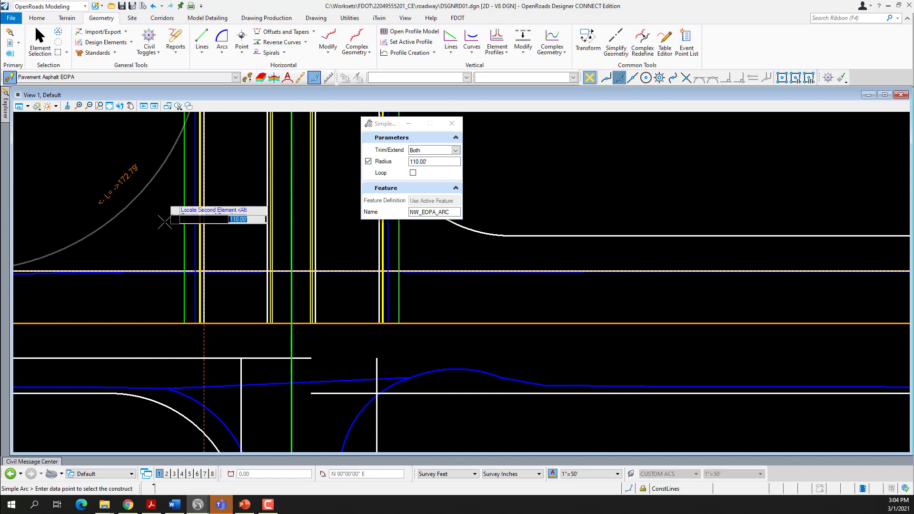
{"action": "scroll", "coordinate": [157, 214], "scroll_direction": "down", "scroll_amount": 4}
{"action": "left_click", "coordinate": [110, 184]}
{"action": "left_click", "coordinate": [109, 184]}
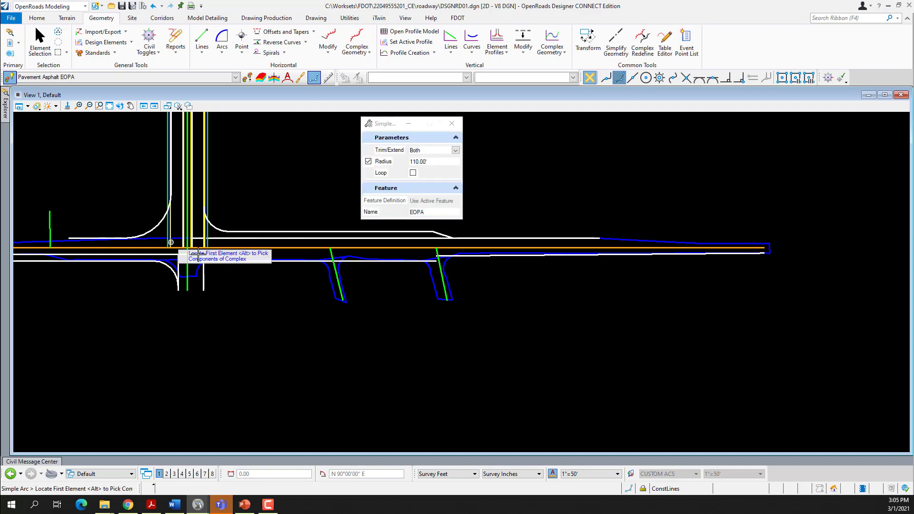
Draw a simple arc named SE_EOPA_ARC with 60.00' radius between the school entrance's east and US98's southeast EOPA lines, trimming both
{"action": "scroll", "coordinate": [198, 261], "scroll_direction": "up", "scroll_amount": 3}
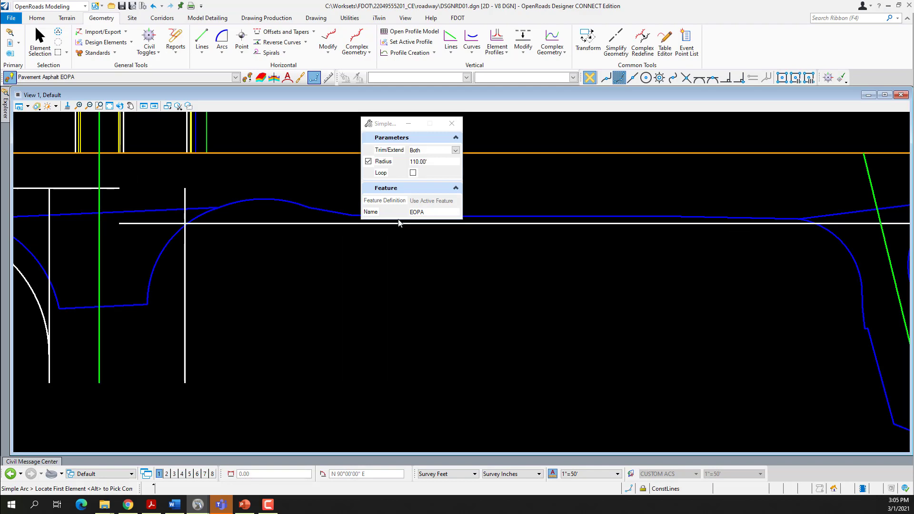
{"action": "left_click_drag", "start_coordinate": [429, 162], "coordinate": [405, 163]}
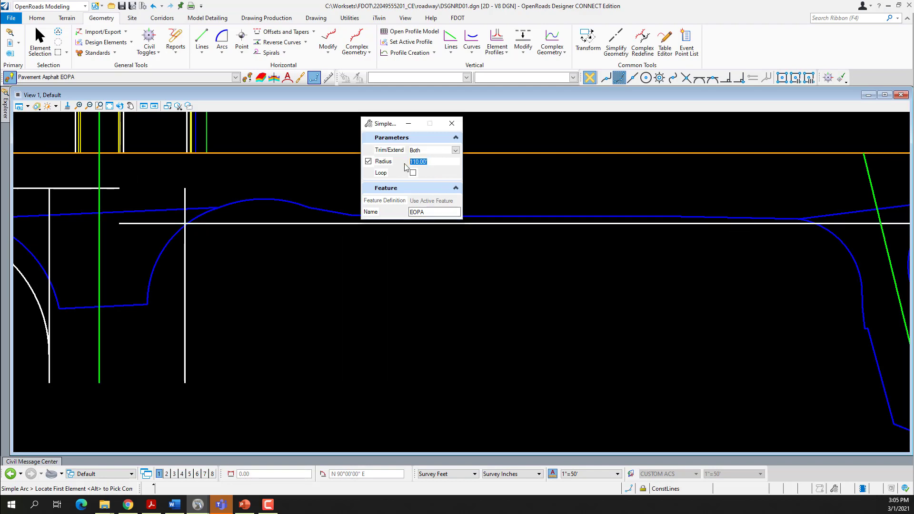
{"action": "type", "text": "6"}
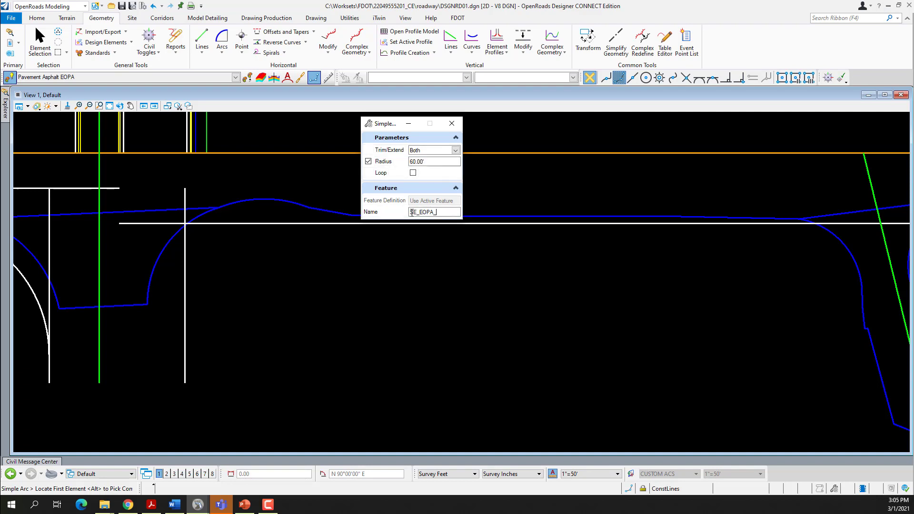
{"action": "type", "text": "ARC"}
{"action": "left_click", "coordinate": [186, 250]}
{"action": "left_click", "coordinate": [207, 224]}
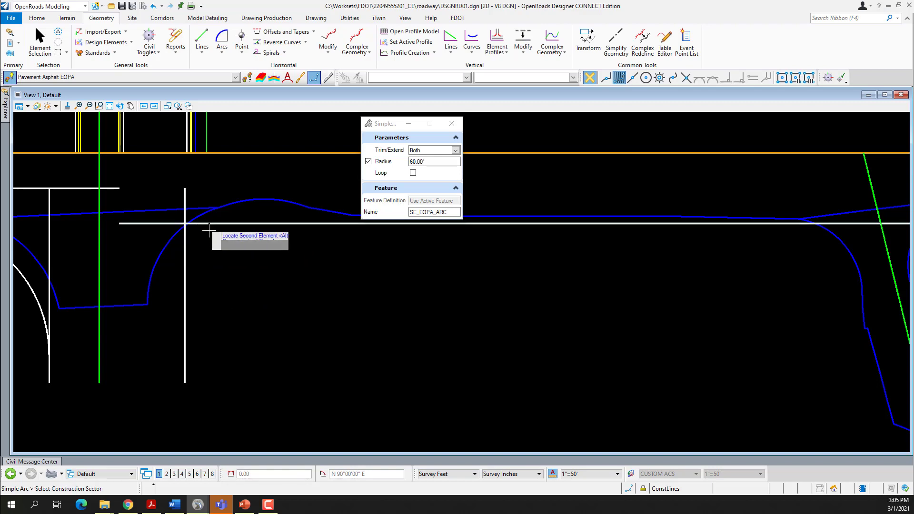
{"action": "left_click", "coordinate": [238, 285]}
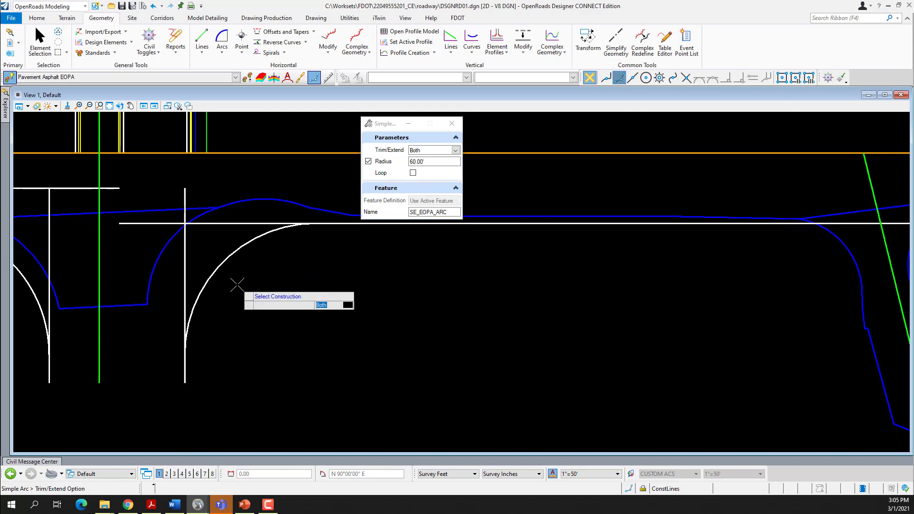
{"action": "left_click", "coordinate": [238, 285]}
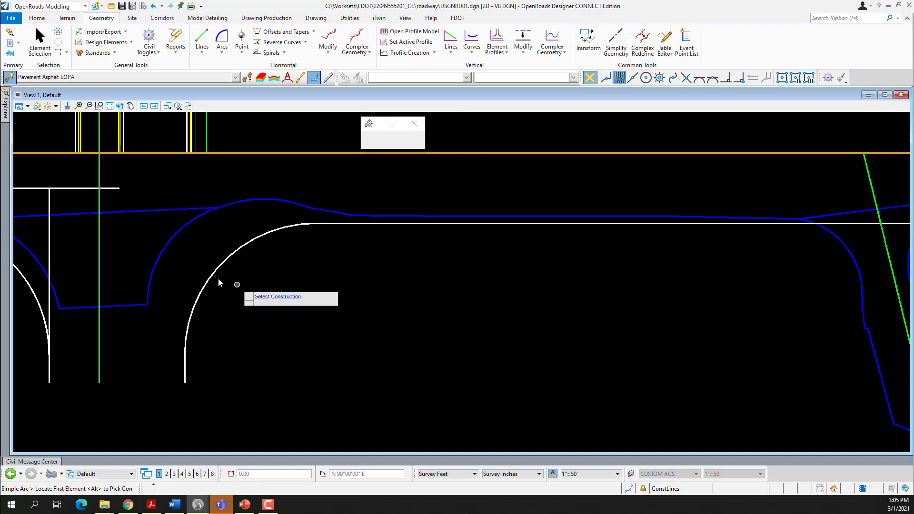
Find the Trim To Element command and trim the school entrance's west EOPA line back to the right turn lane's corner fillet
{"action": "scroll", "coordinate": [224, 276], "scroll_direction": "down", "scroll_amount": 2}
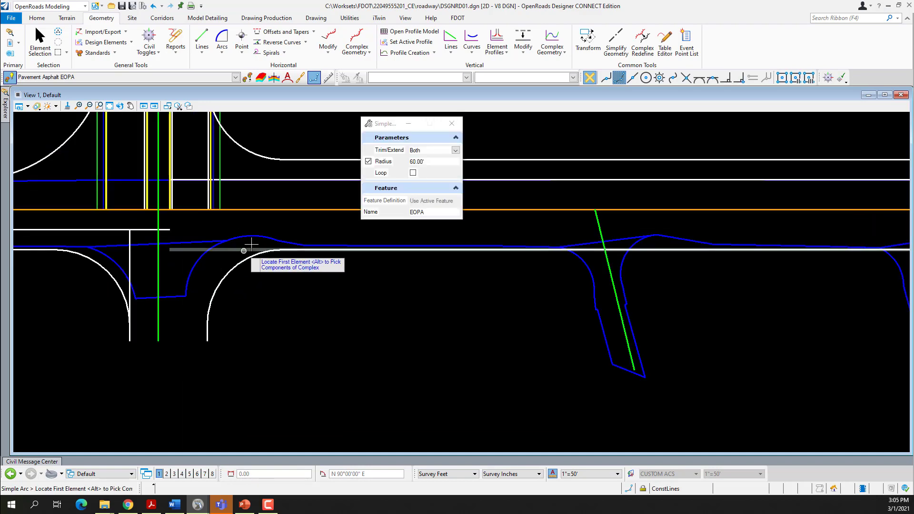
{"action": "scroll", "coordinate": [219, 248], "scroll_direction": "down", "scroll_amount": 2}
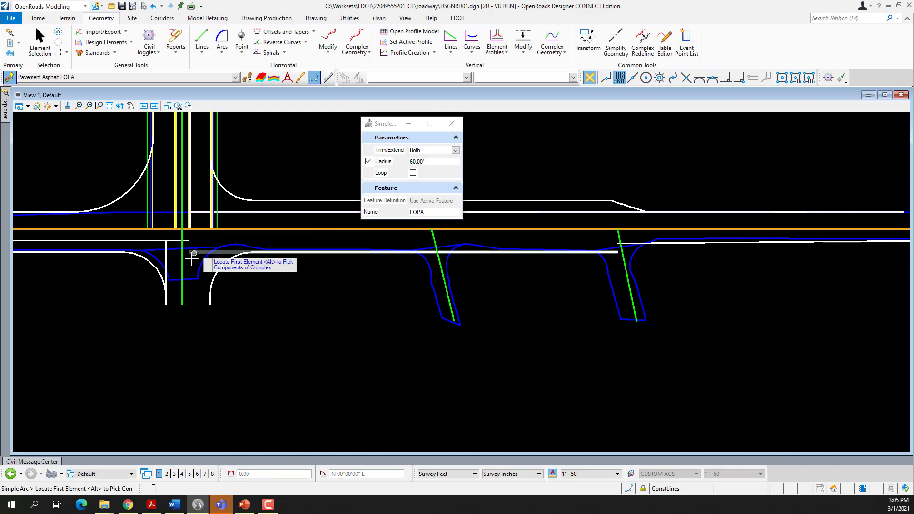
{"action": "scroll", "coordinate": [193, 258], "scroll_direction": "down", "scroll_amount": 3}
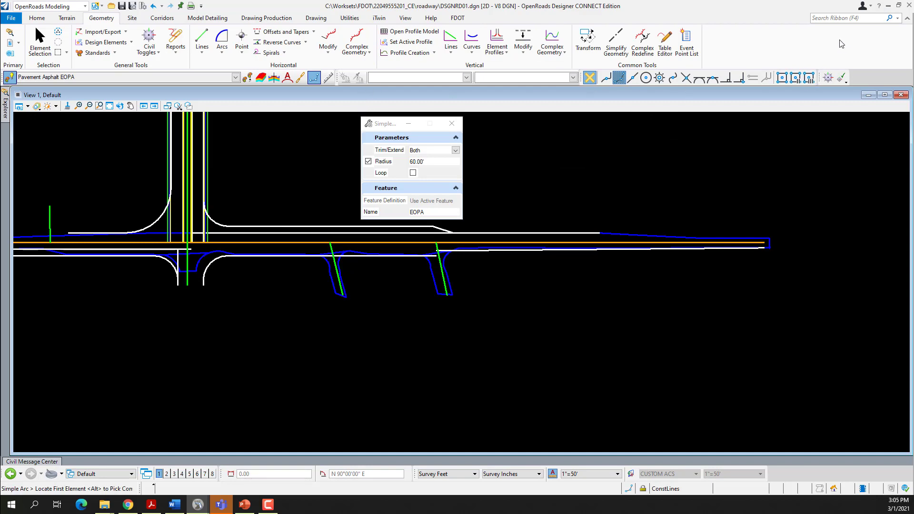
{"action": "left_click", "coordinate": [835, 18]}
{"action": "type", "text": "trim"}
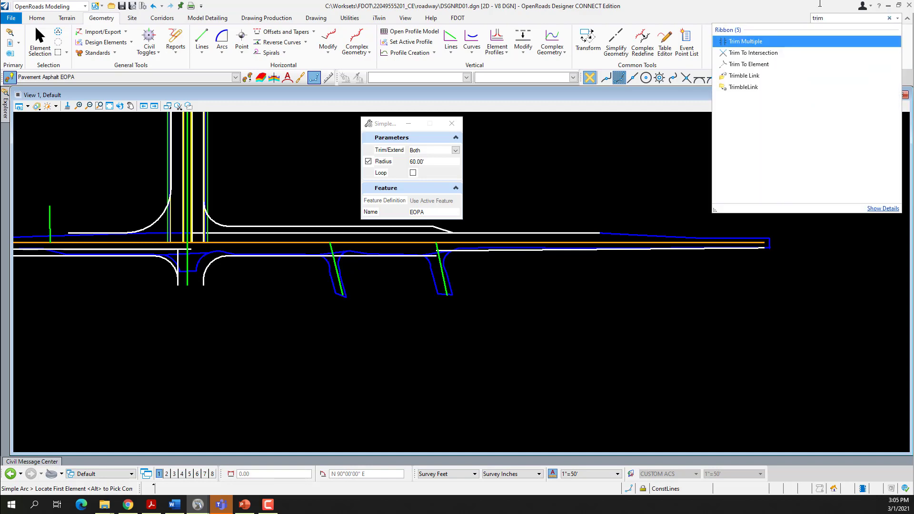
{"action": "mouse_move", "coordinate": [749, 67]}
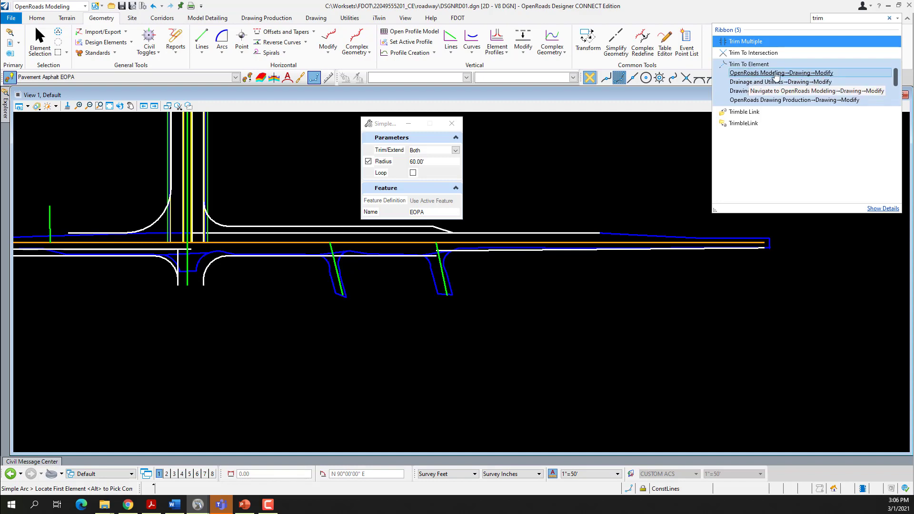
{"action": "left_click", "coordinate": [749, 67]}
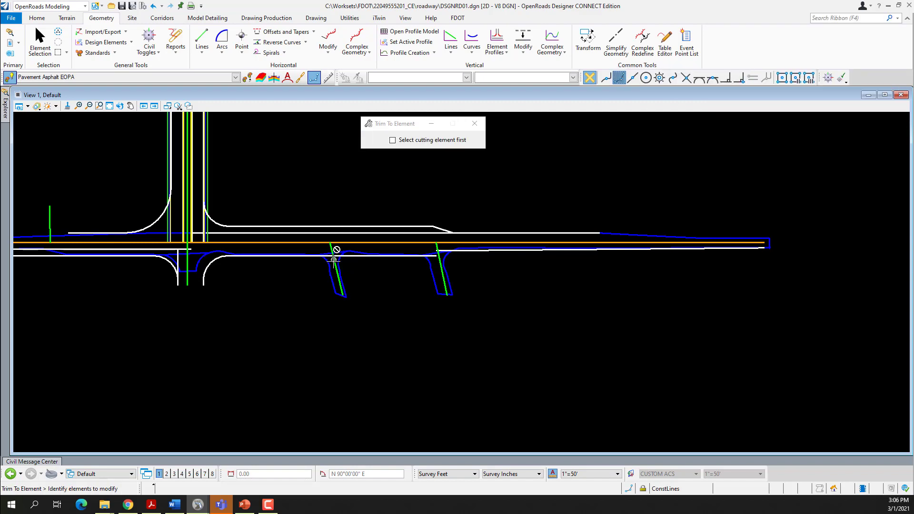
{"action": "scroll", "coordinate": [319, 264], "scroll_direction": "down", "scroll_amount": 2}
{"action": "scroll", "coordinate": [122, 261], "scroll_direction": "up", "scroll_amount": 3}
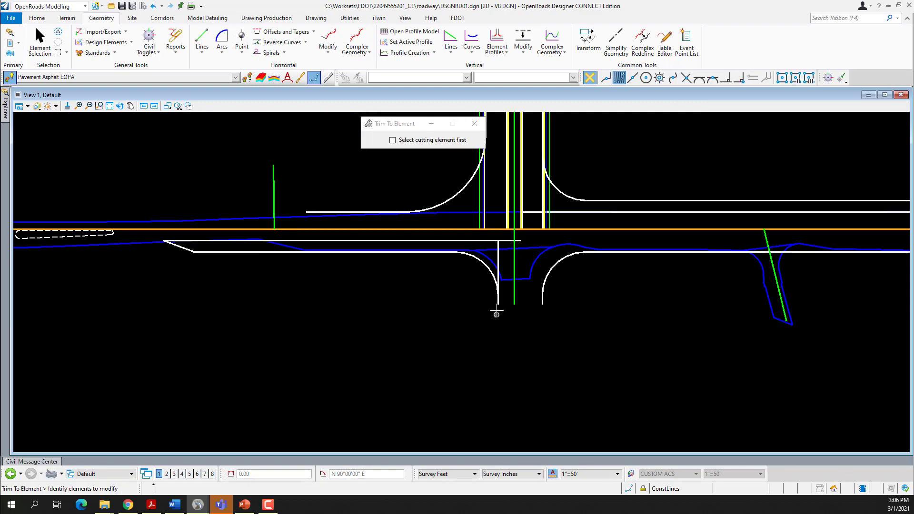
{"action": "left_click", "coordinate": [498, 307]}
{"action": "left_click", "coordinate": [489, 312]}
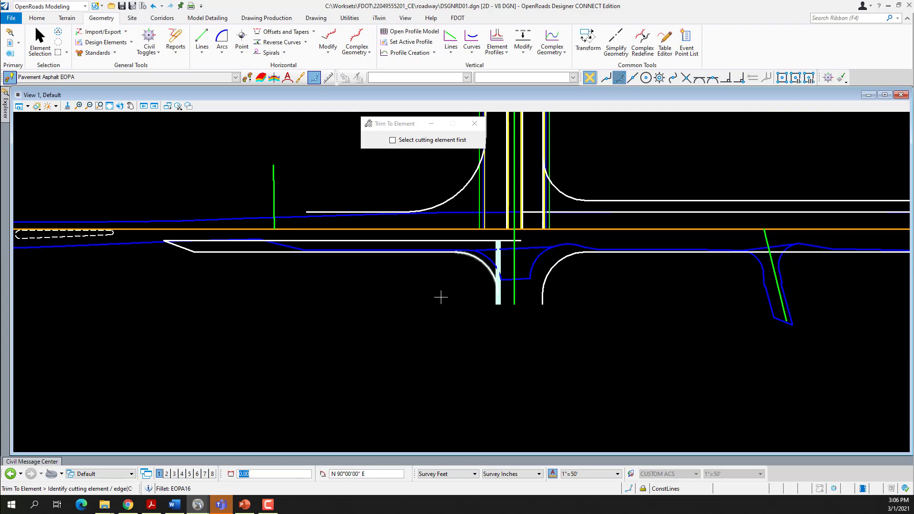
Trim the west end of the right turn lane's taper to the blue line that crosses it
{"action": "scroll", "coordinate": [167, 243], "scroll_direction": "up", "scroll_amount": 5}
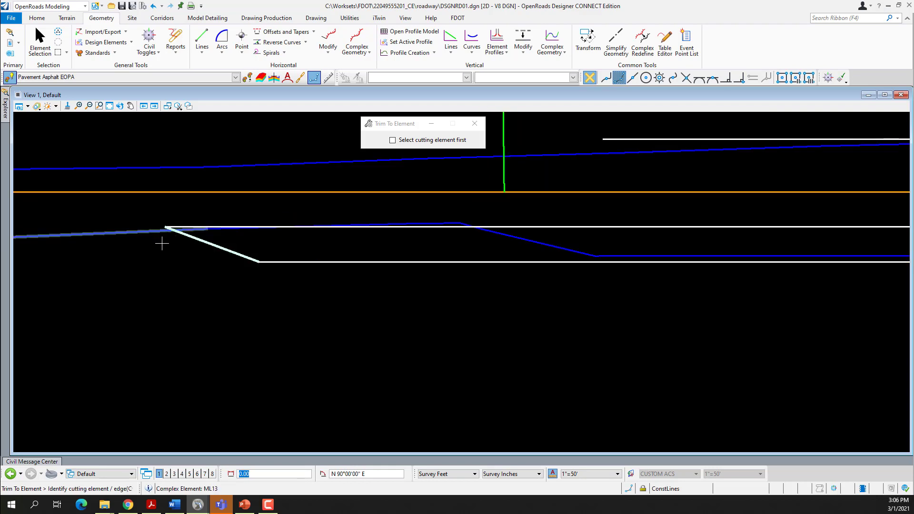
{"action": "left_click", "coordinate": [156, 291]}
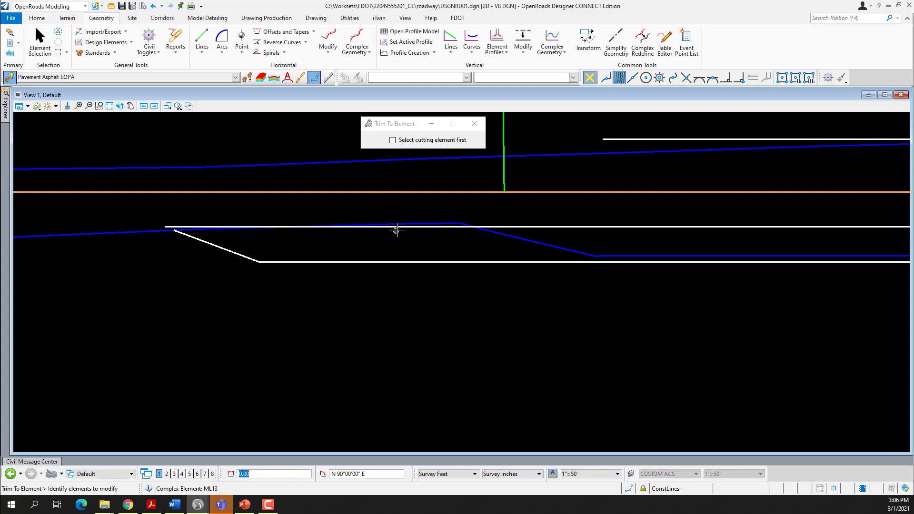
{"action": "scroll", "coordinate": [95, 339], "scroll_direction": "down", "scroll_amount": 5}
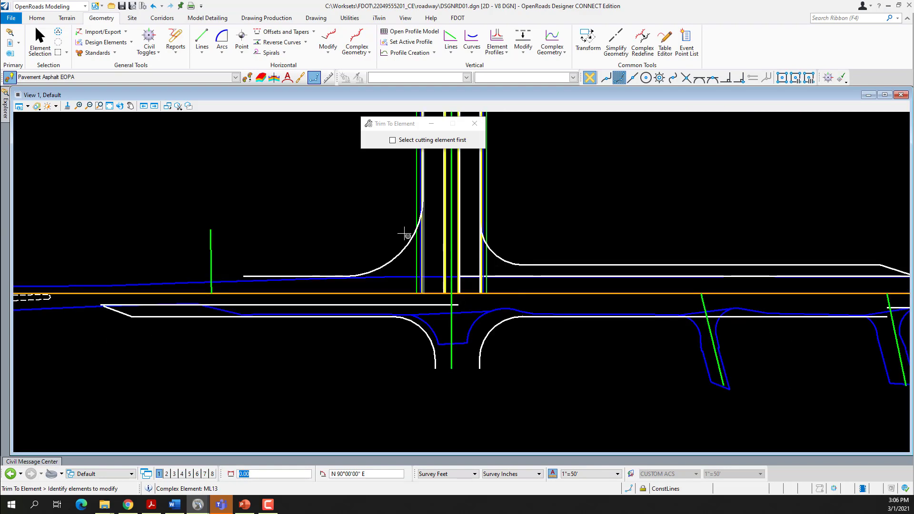
{"action": "scroll", "coordinate": [214, 306], "scroll_direction": "down", "scroll_amount": 5}
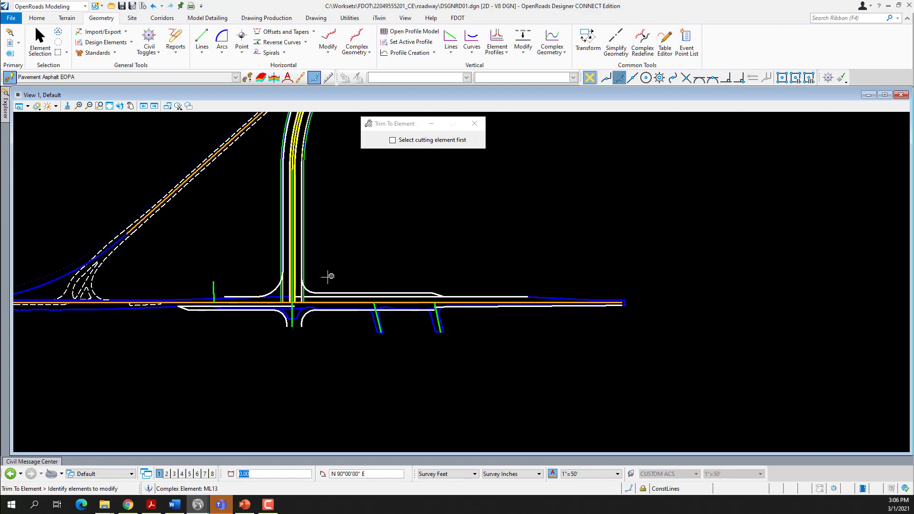
{"action": "scroll", "coordinate": [496, 300], "scroll_direction": "up", "scroll_amount": 10}
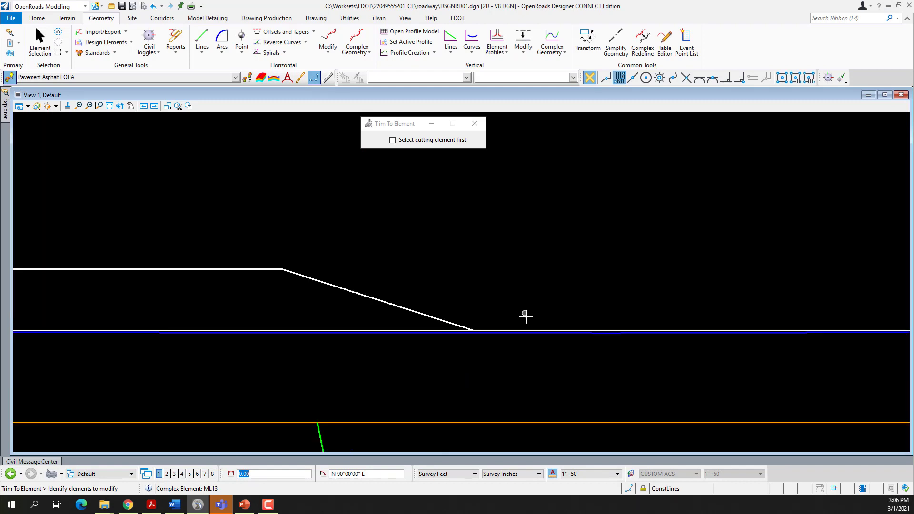
{"action": "scroll", "coordinate": [456, 276], "scroll_direction": "down", "scroll_amount": 8}
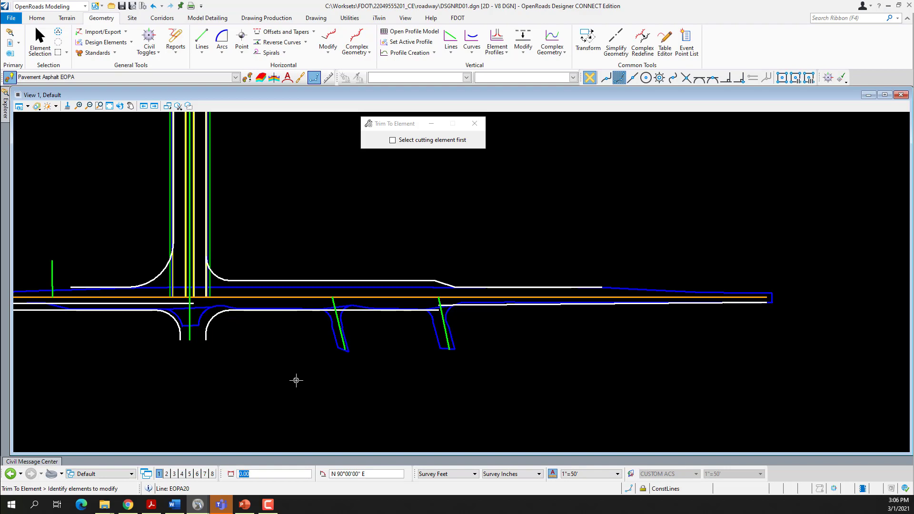
{"action": "scroll", "coordinate": [295, 380], "scroll_direction": "down", "scroll_amount": 3}
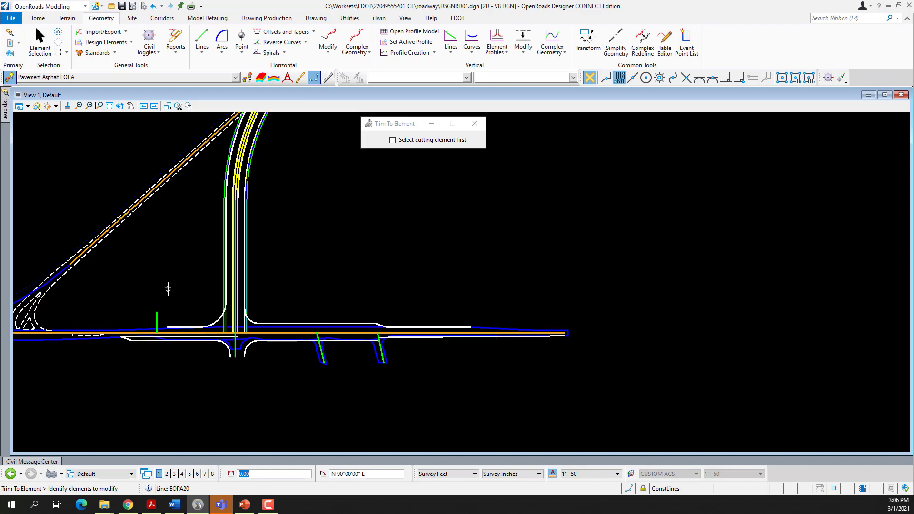